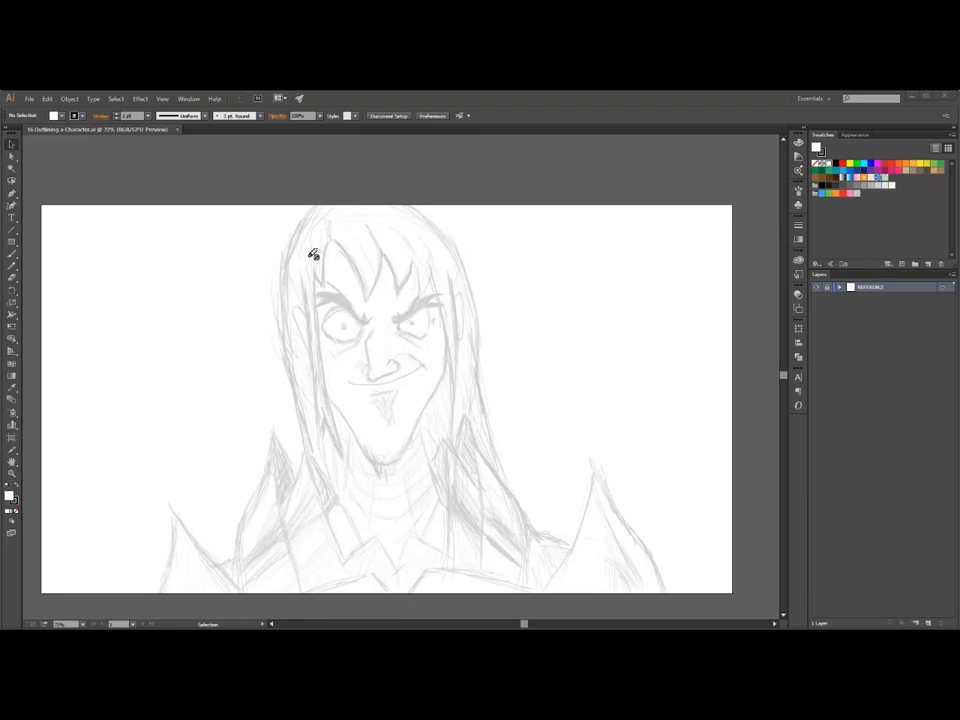
- Activate the Pencil tool and add a new layer named LINE above the REFERENCE layer
{"action": "left_click", "coordinate": [10, 266]}
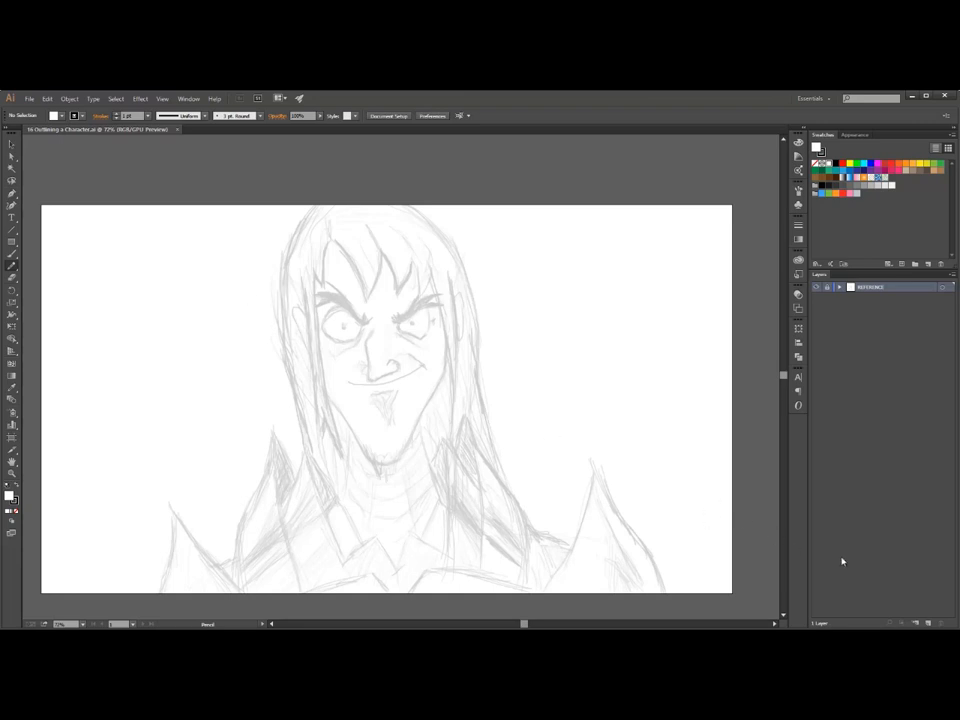
{"action": "left_click", "coordinate": [928, 623]}
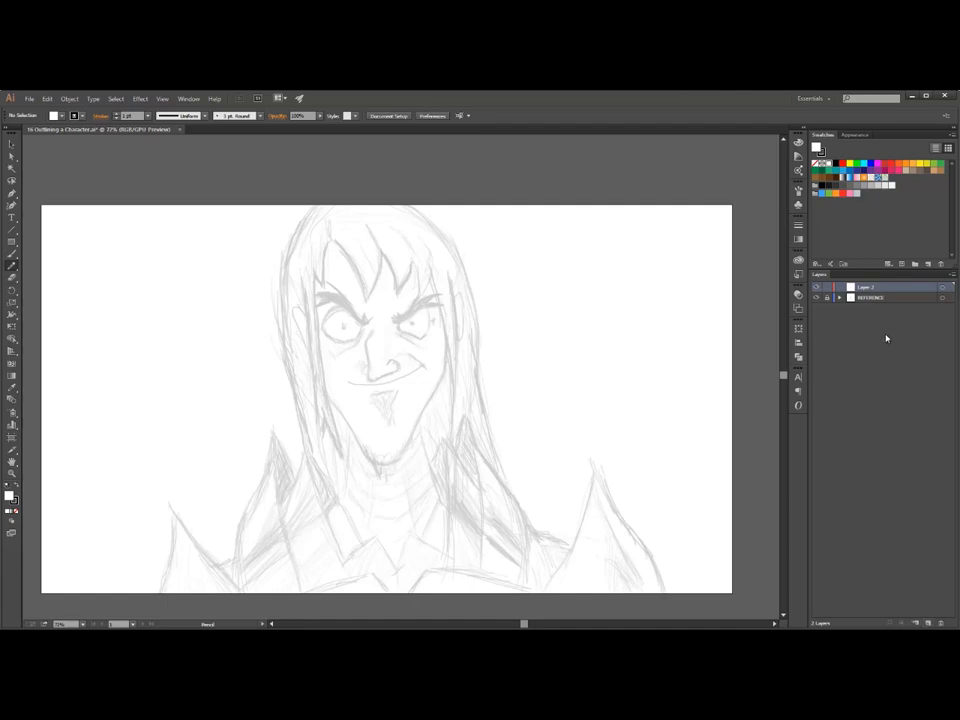
{"action": "double_click", "coordinate": [865, 286]}
{"action": "key", "text": "Return"}
- Set the drawing style to no fill and a 2 pt stroke
{"action": "left_click", "coordinate": [60, 116]}
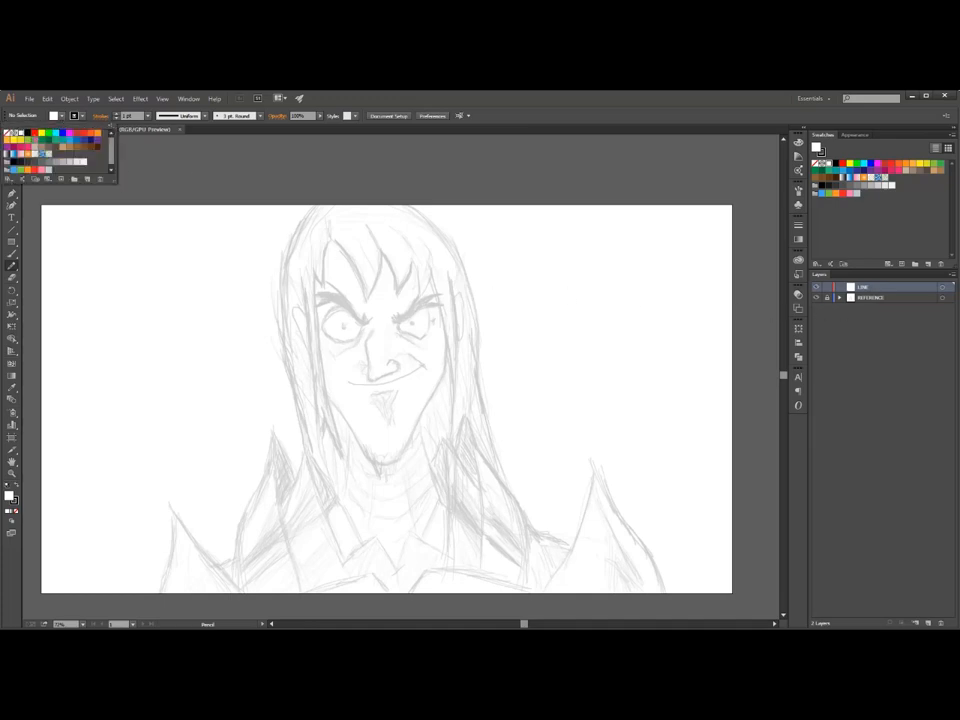
{"action": "left_click", "coordinate": [7, 132]}
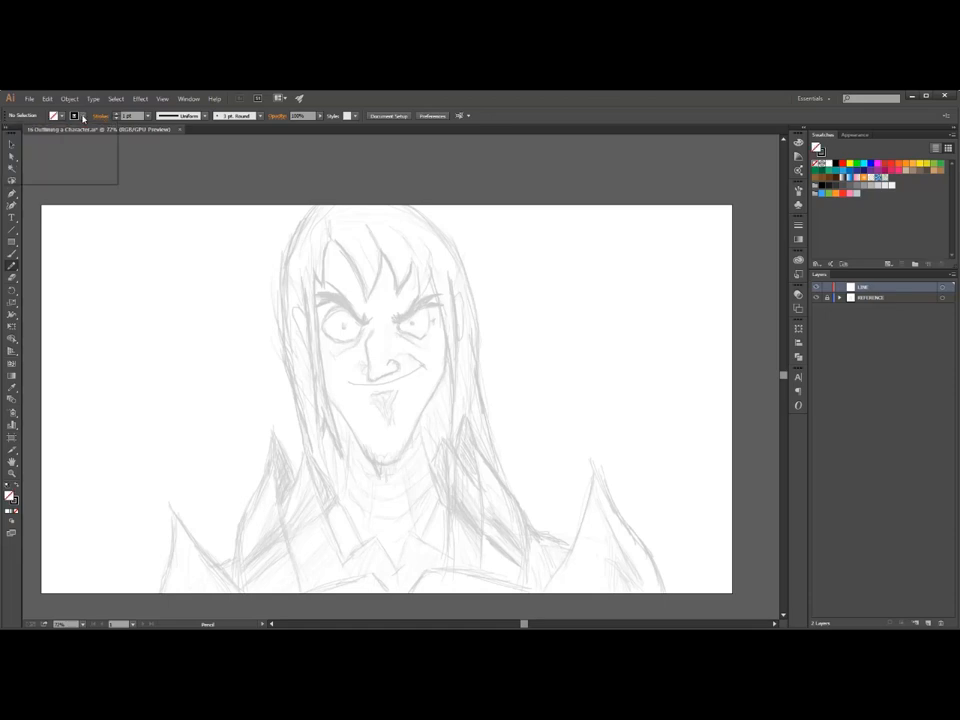
{"action": "left_click", "coordinate": [147, 116]}
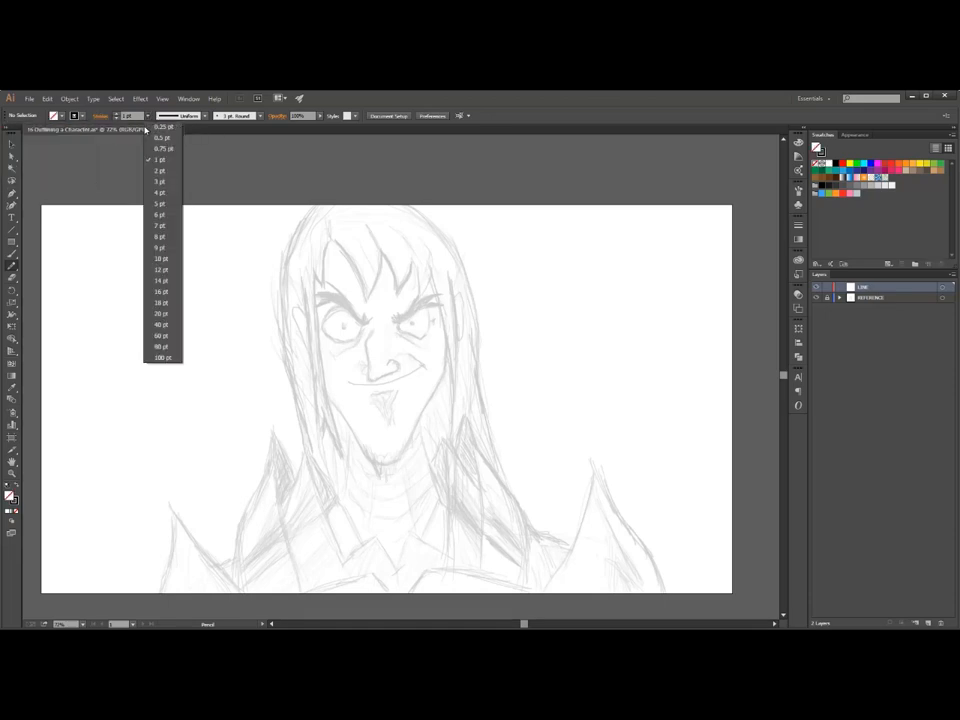
{"action": "left_click", "coordinate": [161, 172]}
{"action": "scroll", "coordinate": [328, 384], "scroll_direction": "up", "scroll_amount": 3}
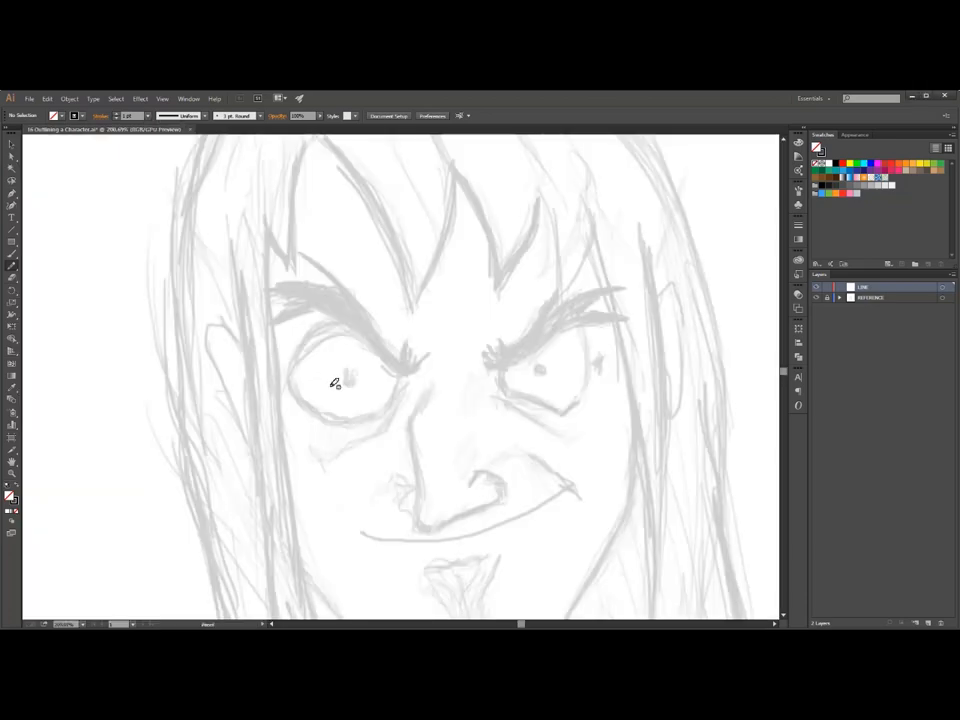
{"action": "mouse_move", "coordinate": [270, 411]}
{"action": "left_mouse_down"}
{"action": "mouse_move", "coordinate": [409, 359]}
{"action": "mouse_move", "coordinate": [270, 418]}
{"action": "mouse_move", "coordinate": [420, 426]}
{"action": "left_mouse_up"}
{"action": "key", "text": "ctrl+z"}
{"action": "key", "text": "ctrl+z"}
{"action": "key", "text": "ctrl+shift+z"}
{"action": "key", "text": "a"}
{"action": "left_click", "coordinate": [272, 357]}
{"action": "key", "text": "Delete"}
- Trace the outline and upper lid of the character's eye on the left of the sketch with overlapping pencil strokes
{"action": "left_click_drag", "start_coordinate": [283, 352], "coordinate": [268, 349]}
{"action": "left_click_drag", "start_coordinate": [423, 316], "coordinate": [350, 320]}
{"action": "left_click_drag", "start_coordinate": [350, 320], "coordinate": [189, 440]}
{"action": "key", "text": "n"}
{"action": "key", "text": "v"}
{"action": "left_click", "coordinate": [194, 460]}
{"action": "key", "text": "n"}
{"action": "left_click_drag", "start_coordinate": [340, 438], "coordinate": [291, 438]}
{"action": "left_click_drag", "start_coordinate": [394, 352], "coordinate": [291, 462]}
- Trace the left eyebrow's lower and upper edges and its pointed outer tips over the sketch
{"action": "left_click_drag", "start_coordinate": [257, 354], "coordinate": [419, 363]}
{"action": "mouse_move", "coordinate": [349, 326]}
{"action": "left_mouse_down"}
{"action": "mouse_move", "coordinate": [486, 390]}
{"action": "mouse_move", "coordinate": [493, 414]}
{"action": "left_mouse_up"}
{"action": "key", "text": "ctrl+z"}
{"action": "left_click_drag", "start_coordinate": [432, 418], "coordinate": [483, 386]}
{"action": "mouse_move", "coordinate": [493, 391]}
{"action": "left_mouse_down"}
{"action": "mouse_move", "coordinate": [449, 398]}
{"action": "mouse_move", "coordinate": [458, 406]}
{"action": "mouse_move", "coordinate": [268, 238]}
{"action": "left_mouse_up"}
{"action": "mouse_move", "coordinate": [284, 233]}
{"action": "left_mouse_down"}
{"action": "mouse_move", "coordinate": [368, 319]}
{"action": "mouse_move", "coordinate": [243, 294]}
{"action": "left_mouse_up"}
{"action": "left_click_drag", "start_coordinate": [243, 282], "coordinate": [308, 316]}
{"action": "mouse_move", "coordinate": [315, 307]}
{"action": "left_mouse_down"}
{"action": "mouse_move", "coordinate": [256, 368]}
{"action": "mouse_move", "coordinate": [250, 359]}
{"action": "left_mouse_up"}
- Rework the left eye's round outline and draw its small circular pupil
{"action": "left_click", "coordinate": [258, 354], "text": "ctrl"}
{"action": "key", "text": "v"}
{"action": "left_click", "coordinate": [12, 157]}
{"action": "left_click", "coordinate": [281, 386]}
{"action": "key", "text": "n"}
{"action": "mouse_move", "coordinate": [285, 400]}
{"action": "left_mouse_down"}
{"action": "mouse_move", "coordinate": [372, 488]}
{"action": "mouse_move", "coordinate": [456, 378]}
{"action": "mouse_move", "coordinate": [450, 399]}
{"action": "left_mouse_up"}
{"action": "key", "text": "ctrl+z"}
{"action": "left_click_drag", "start_coordinate": [379, 405], "coordinate": [380, 416]}
{"action": "key", "text": "v"}
{"action": "key", "text": "ctrl+z"}
{"action": "left_click", "coordinate": [376, 420]}
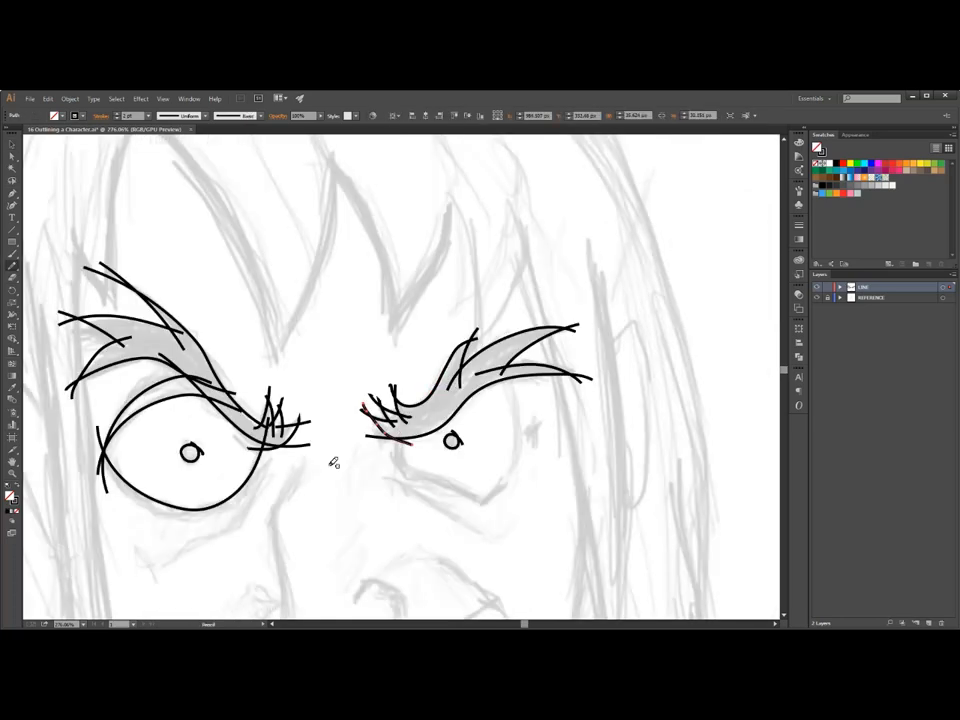
- Outline the right eye, then add the small temple mark and the creases beneath the left eye
{"action": "left_click_drag", "start_coordinate": [402, 430], "coordinate": [414, 478]}
{"action": "mouse_move", "coordinate": [393, 470]}
{"action": "left_mouse_down"}
{"action": "mouse_move", "coordinate": [501, 513]}
{"action": "mouse_move", "coordinate": [498, 370]}
{"action": "left_mouse_up"}
{"action": "left_click_drag", "start_coordinate": [535, 423], "coordinate": [535, 447]}
{"action": "left_click_drag", "start_coordinate": [264, 467], "coordinate": [217, 553]}
{"action": "left_click_drag", "start_coordinate": [257, 521], "coordinate": [139, 560]}
- Trace the nose with its nostril curves and the long curved smile beneath it
{"action": "scroll", "coordinate": [232, 591], "scroll_direction": "down", "scroll_amount": 3}
{"action": "mouse_move", "coordinate": [270, 410]}
{"action": "left_mouse_down"}
{"action": "mouse_move", "coordinate": [289, 365]}
{"action": "mouse_move", "coordinate": [306, 515]}
{"action": "left_mouse_up"}
{"action": "mouse_move", "coordinate": [300, 476]}
{"action": "left_mouse_down"}
{"action": "mouse_move", "coordinate": [313, 552]}
{"action": "mouse_move", "coordinate": [360, 515]}
{"action": "mouse_move", "coordinate": [353, 499]}
{"action": "mouse_move", "coordinate": [422, 498]}
{"action": "mouse_move", "coordinate": [396, 466]}
{"action": "mouse_move", "coordinate": [270, 522]}
{"action": "left_mouse_up"}
{"action": "mouse_move", "coordinate": [266, 506]}
{"action": "left_mouse_down"}
{"action": "mouse_move", "coordinate": [301, 533]}
{"action": "mouse_move", "coordinate": [229, 509]}
{"action": "left_mouse_up"}
{"action": "mouse_move", "coordinate": [204, 543]}
{"action": "left_mouse_down"}
{"action": "mouse_move", "coordinate": [319, 559]}
{"action": "mouse_move", "coordinate": [516, 465]}
{"action": "left_mouse_up"}
- Trace the pointed hair bangs across the forehead, redrawing the strand at the left
{"action": "scroll", "coordinate": [315, 236], "scroll_direction": "down", "scroll_amount": 4}
{"action": "mouse_move", "coordinate": [315, 236]}
{"action": "left_mouse_down"}
{"action": "mouse_move", "coordinate": [444, 385]}
{"action": "mouse_move", "coordinate": [322, 219]}
{"action": "left_mouse_up"}
{"action": "left_click_drag", "start_coordinate": [347, 213], "coordinate": [325, 368]}
{"action": "left_click_drag", "start_coordinate": [336, 353], "coordinate": [287, 316]}
{"action": "key", "text": "ctrl+z"}
{"action": "key", "text": "ctrl+z"}
{"action": "mouse_move", "coordinate": [352, 228]}
{"action": "left_mouse_down"}
{"action": "mouse_move", "coordinate": [329, 285]}
{"action": "mouse_move", "coordinate": [294, 306]}
{"action": "left_mouse_up"}
{"action": "left_click_drag", "start_coordinate": [420, 389], "coordinate": [467, 236]}
{"action": "left_click_drag", "start_coordinate": [442, 246], "coordinate": [504, 381]}
{"action": "mouse_move", "coordinate": [492, 378]}
{"action": "left_mouse_down"}
{"action": "mouse_move", "coordinate": [542, 260]}
{"action": "mouse_move", "coordinate": [560, 374]}
{"action": "left_mouse_up"}
{"action": "mouse_move", "coordinate": [552, 368]}
{"action": "left_mouse_down"}
{"action": "mouse_move", "coordinate": [590, 273]}
{"action": "mouse_move", "coordinate": [426, 304]}
{"action": "left_mouse_up"}
{"action": "left_click_drag", "start_coordinate": [304, 481], "coordinate": [386, 278]}
- Draw the goatee's top edge, its sides and the short ragged strokes at its tip
{"action": "left_click_drag", "start_coordinate": [443, 393], "coordinate": [350, 413]}
{"action": "mouse_move", "coordinate": [362, 405]}
{"action": "left_mouse_down"}
{"action": "mouse_move", "coordinate": [394, 463]}
{"action": "mouse_move", "coordinate": [436, 393]}
{"action": "left_mouse_up"}
{"action": "left_click_drag", "start_coordinate": [395, 437], "coordinate": [390, 463]}
{"action": "mouse_move", "coordinate": [405, 446]}
{"action": "left_mouse_down"}
{"action": "mouse_move", "coordinate": [398, 479]}
{"action": "mouse_move", "coordinate": [416, 496]}
{"action": "left_mouse_up"}
{"action": "mouse_move", "coordinate": [416, 450]}
{"action": "left_mouse_down"}
{"action": "mouse_move", "coordinate": [424, 484]}
{"action": "mouse_move", "coordinate": [430, 424]}
{"action": "left_mouse_up"}
- Trace the left jawline down to the chin and add the jagged tuft of beard beneath it
{"action": "left_click_drag", "start_coordinate": [254, 399], "coordinate": [396, 581]}
{"action": "key", "text": "ctrl+z"}
{"action": "left_click_drag", "start_coordinate": [392, 574], "coordinate": [322, 470]}
{"action": "mouse_move", "coordinate": [176, 306]}
{"action": "left_mouse_down"}
{"action": "mouse_move", "coordinate": [345, 476]}
{"action": "mouse_move", "coordinate": [192, 488]}
{"action": "mouse_move", "coordinate": [192, 544]}
{"action": "left_mouse_up"}
{"action": "left_click_drag", "start_coordinate": [185, 546], "coordinate": [200, 518]}
{"action": "left_click_drag", "start_coordinate": [191, 520], "coordinate": [211, 554]}
{"action": "mouse_move", "coordinate": [204, 555]}
{"action": "left_mouse_down"}
{"action": "mouse_move", "coordinate": [215, 524]}
{"action": "mouse_move", "coordinate": [223, 549]}
{"action": "left_mouse_up"}
{"action": "left_click_drag", "start_coordinate": [219, 550], "coordinate": [263, 458]}
{"action": "left_click_drag", "start_coordinate": [230, 560], "coordinate": [258, 455]}
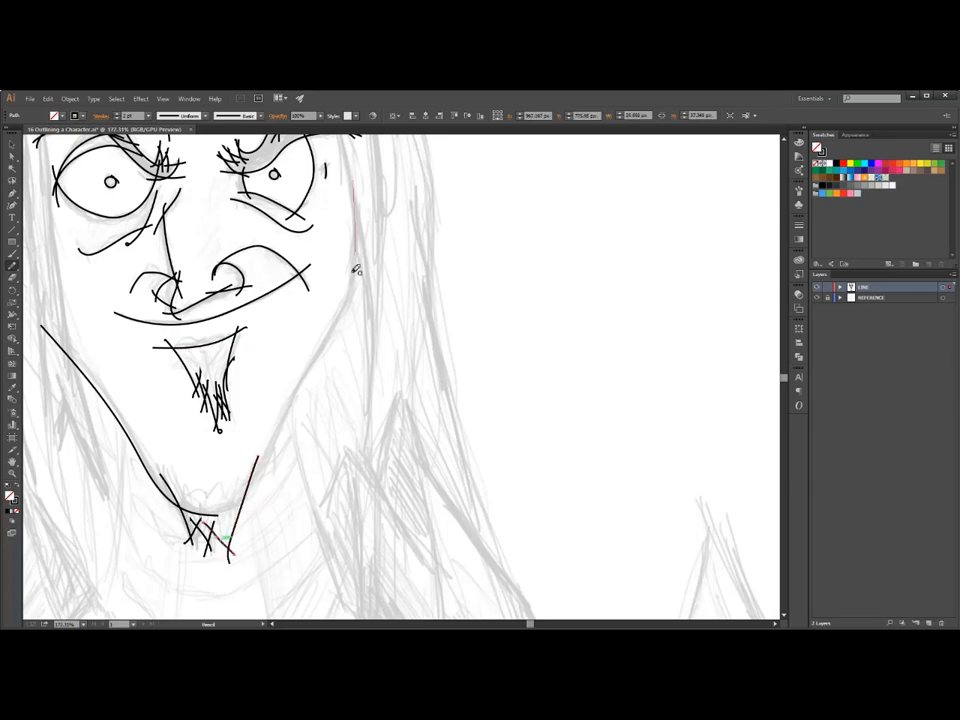
- Trace the right jawline down to the chin and add small crossed whisker strokes along the chin
{"action": "mouse_move", "coordinate": [356, 166]}
{"action": "left_mouse_down"}
{"action": "mouse_move", "coordinate": [250, 491]}
{"action": "mouse_move", "coordinate": [225, 508]}
{"action": "left_mouse_up"}
{"action": "mouse_move", "coordinate": [275, 452]}
{"action": "left_mouse_down"}
{"action": "mouse_move", "coordinate": [230, 497]}
{"action": "mouse_move", "coordinate": [240, 496]}
{"action": "left_mouse_up"}
{"action": "left_click_drag", "start_coordinate": [227, 481], "coordinate": [208, 497]}
{"action": "left_click_drag", "start_coordinate": [205, 481], "coordinate": [188, 497]}
{"action": "left_click_drag", "start_coordinate": [204, 499], "coordinate": [134, 479]}
- Trace the long hair strands and the ear beside the right side of the face
{"action": "mouse_move", "coordinate": [372, 160]}
{"action": "left_mouse_down"}
{"action": "mouse_move", "coordinate": [371, 257]}
{"action": "mouse_move", "coordinate": [456, 435]}
{"action": "mouse_move", "coordinate": [460, 369]}
{"action": "left_mouse_up"}
{"action": "left_click_drag", "start_coordinate": [155, 420], "coordinate": [92, 338]}
{"action": "left_click_drag", "start_coordinate": [302, 181], "coordinate": [390, 552]}
{"action": "left_click_drag", "start_coordinate": [350, 199], "coordinate": [366, 543]}
{"action": "mouse_move", "coordinate": [340, 307]}
{"action": "left_mouse_down"}
{"action": "mouse_move", "coordinate": [346, 510]}
{"action": "mouse_move", "coordinate": [330, 491]}
{"action": "left_mouse_up"}
{"action": "mouse_move", "coordinate": [363, 392]}
{"action": "left_mouse_down"}
{"action": "mouse_move", "coordinate": [318, 510]}
{"action": "mouse_move", "coordinate": [354, 446]}
{"action": "mouse_move", "coordinate": [352, 394]}
{"action": "left_mouse_up"}
{"action": "left_click", "coordinate": [348, 482], "text": "ctrl"}
{"action": "left_click_drag", "start_coordinate": [345, 350], "coordinate": [353, 476]}
- Trace the hair strands and the ear beside the left side of the face
{"action": "mouse_move", "coordinate": [99, 341]}
{"action": "left_mouse_down"}
{"action": "mouse_move", "coordinate": [310, 325]}
{"action": "mouse_move", "coordinate": [262, 326]}
{"action": "mouse_move", "coordinate": [217, 296]}
{"action": "left_mouse_up"}
{"action": "mouse_move", "coordinate": [195, 202]}
{"action": "left_mouse_down"}
{"action": "mouse_move", "coordinate": [255, 544]}
{"action": "mouse_move", "coordinate": [199, 405]}
{"action": "left_mouse_up"}
{"action": "mouse_move", "coordinate": [208, 422]}
{"action": "left_mouse_down"}
{"action": "mouse_move", "coordinate": [203, 485]}
{"action": "mouse_move", "coordinate": [176, 241]}
{"action": "left_mouse_up"}
{"action": "mouse_move", "coordinate": [163, 291]}
{"action": "left_mouse_down"}
{"action": "mouse_move", "coordinate": [189, 300]}
{"action": "mouse_move", "coordinate": [197, 357]}
{"action": "left_mouse_up"}
- Trace the outer hair contour on the right, from the crown down to the shoulder
{"action": "left_click_drag", "start_coordinate": [302, 238], "coordinate": [209, 274]}
{"action": "mouse_move", "coordinate": [198, 141]}
{"action": "left_mouse_down"}
{"action": "mouse_move", "coordinate": [351, 377]}
{"action": "mouse_move", "coordinate": [341, 462]}
{"action": "left_mouse_up"}
{"action": "left_click_drag", "start_coordinate": [341, 462], "coordinate": [270, 336]}
{"action": "left_click_drag", "start_coordinate": [269, 251], "coordinate": [358, 539]}
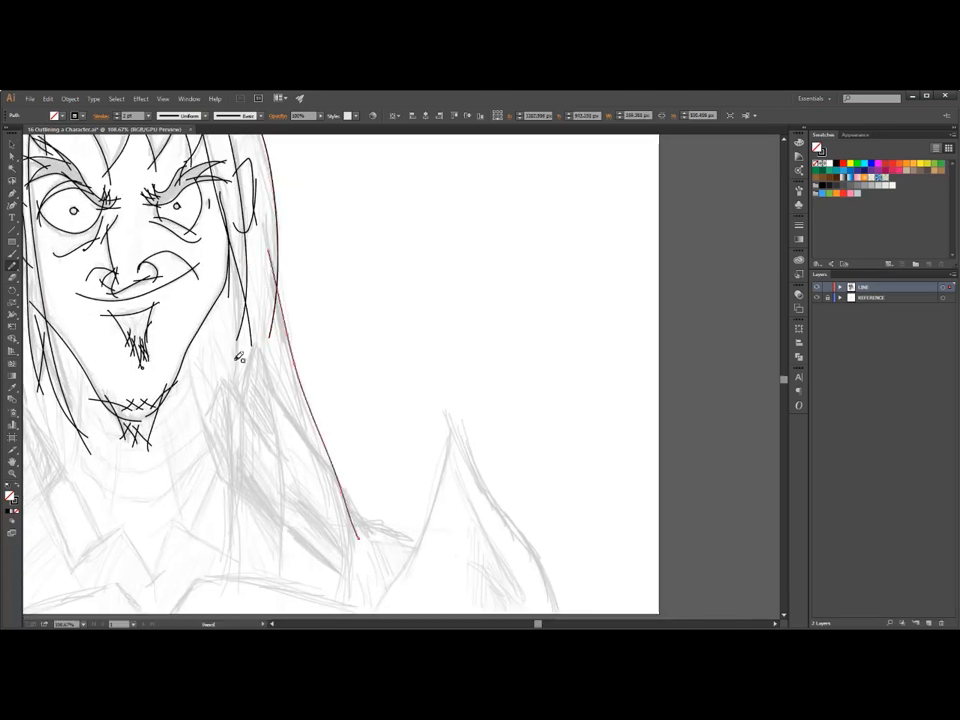
{"action": "left_click", "coordinate": [237, 359], "text": "ctrl"}
- Trace the outer hair contour on the left, from the crown down towards the shoulder
{"action": "left_click_drag", "start_coordinate": [237, 359], "coordinate": [484, 508]}
{"action": "left_click_drag", "start_coordinate": [280, 170], "coordinate": [234, 505]}
{"action": "left_click_drag", "start_coordinate": [219, 273], "coordinate": [266, 596]}
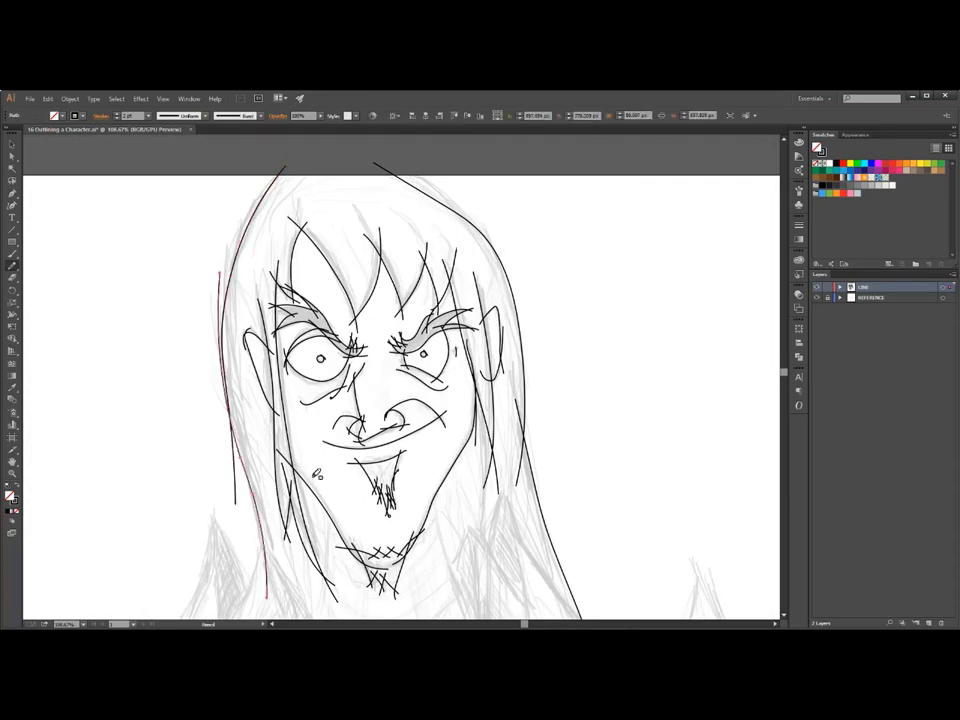
- Draw both sides of the neck and the curved crease just below the chin
{"action": "left_click_drag", "start_coordinate": [316, 474], "coordinate": [198, 220]}
{"action": "left_click_drag", "start_coordinate": [315, 231], "coordinate": [359, 398]}
{"action": "left_click_drag", "start_coordinate": [210, 239], "coordinate": [195, 382]}
{"action": "left_click_drag", "start_coordinate": [205, 285], "coordinate": [332, 255]}
{"action": "left_click_drag", "start_coordinate": [339, 302], "coordinate": [235, 401]}
{"action": "left_click_drag", "start_coordinate": [187, 318], "coordinate": [298, 395]}
{"action": "left_click_drag", "start_coordinate": [183, 351], "coordinate": [291, 431]}
{"action": "key", "text": "ctrl+z"}
{"action": "key", "text": "ctrl+z"}
{"action": "key", "text": "ctrl+z"}
- Draw the curved fold lines stacked across the front of the neck
{"action": "left_click_drag", "start_coordinate": [241, 372], "coordinate": [348, 298]}
{"action": "left_click_drag", "start_coordinate": [193, 339], "coordinate": [317, 396]}
{"action": "mouse_move", "coordinate": [247, 404]}
{"action": "left_mouse_down"}
{"action": "mouse_move", "coordinate": [349, 330]}
{"action": "mouse_move", "coordinate": [294, 454]}
{"action": "left_mouse_up"}
{"action": "mouse_move", "coordinate": [191, 355]}
{"action": "left_mouse_down"}
{"action": "mouse_move", "coordinate": [297, 449]}
{"action": "mouse_move", "coordinate": [323, 432]}
{"action": "left_mouse_up"}
- Draw the V-shaped inner collar with its crossing edges below the neck and delete the unwanted stroke
{"action": "left_click_drag", "start_coordinate": [168, 393], "coordinate": [204, 350]}
{"action": "left_click_drag", "start_coordinate": [191, 350], "coordinate": [241, 448]}
{"action": "left_click_drag", "start_coordinate": [191, 470], "coordinate": [256, 408]}
{"action": "mouse_move", "coordinate": [241, 408]}
{"action": "left_mouse_down"}
{"action": "mouse_move", "coordinate": [287, 480]}
{"action": "mouse_move", "coordinate": [311, 408]}
{"action": "left_mouse_up"}
{"action": "left_click_drag", "start_coordinate": [294, 414], "coordinate": [372, 459]}
{"action": "left_click_drag", "start_coordinate": [369, 388], "coordinate": [336, 350]}
{"action": "left_click", "coordinate": [285, 440], "text": "ctrl"}
{"action": "left_click", "coordinate": [283, 448], "text": "ctrl"}
{"action": "key", "text": "Delete"}
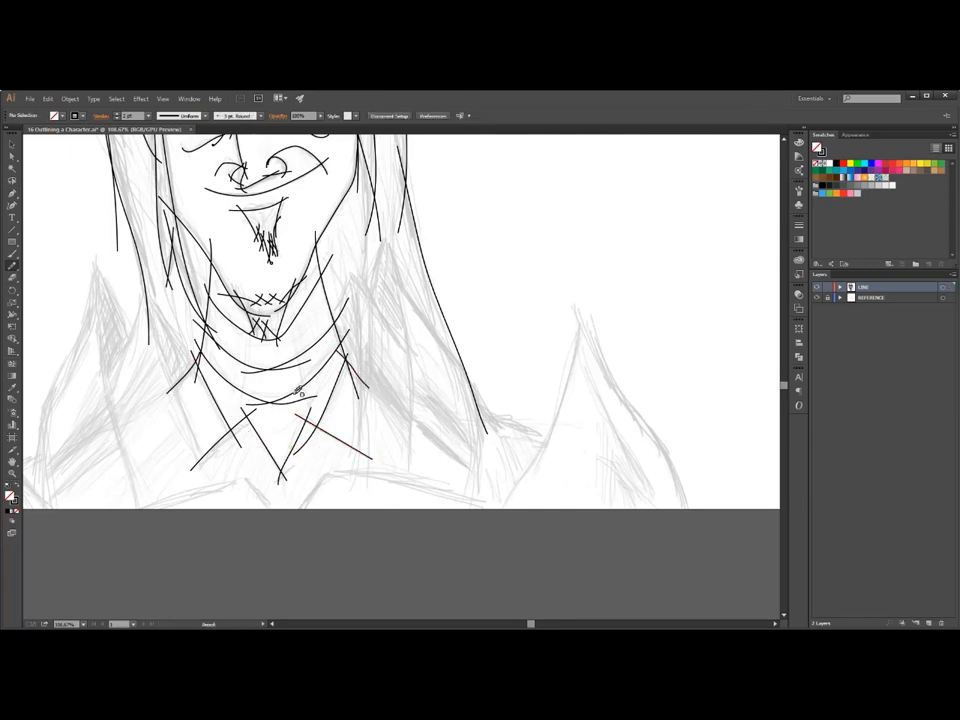
- Trace the chest armor's upper edges and the V-shaped notch at the bottom center of the sketch
{"action": "left_click_drag", "start_coordinate": [516, 505], "coordinate": [305, 469]}
{"action": "left_click_drag", "start_coordinate": [326, 459], "coordinate": [278, 534]}
{"action": "mouse_move", "coordinate": [289, 529]}
{"action": "left_mouse_down"}
{"action": "mouse_move", "coordinate": [238, 465]}
{"action": "mouse_move", "coordinate": [120, 519]}
{"action": "left_mouse_up"}
{"action": "key", "text": "ctrl+z"}
- Trace the inner edges and first spikes of the tall collar on the left side
{"action": "left_click_drag", "start_coordinate": [146, 273], "coordinate": [221, 500]}
{"action": "left_click_drag", "start_coordinate": [202, 374], "coordinate": [125, 276]}
{"action": "mouse_move", "coordinate": [149, 285]}
{"action": "left_mouse_down"}
{"action": "mouse_move", "coordinate": [93, 383]}
{"action": "mouse_move", "coordinate": [86, 250]}
{"action": "left_mouse_up"}
{"action": "left_click_drag", "start_coordinate": [98, 353], "coordinate": [100, 255]}
{"action": "key", "text": "ctrl+z"}
- Trace the long vertical edges and outer edge of the tall collar's left side, undoing one stray stroke
{"action": "left_click_drag", "start_coordinate": [151, 536], "coordinate": [100, 250]}
{"action": "left_click_drag", "start_coordinate": [110, 410], "coordinate": [243, 361]}
{"action": "left_click", "coordinate": [233, 281], "text": "ctrl"}
{"action": "left_click_drag", "start_coordinate": [234, 281], "coordinate": [233, 182]}
{"action": "left_click_drag", "start_coordinate": [214, 250], "coordinate": [232, 200]}
{"action": "key", "text": "ctrl+z"}
{"action": "left_click_drag", "start_coordinate": [174, 465], "coordinate": [185, 301]}
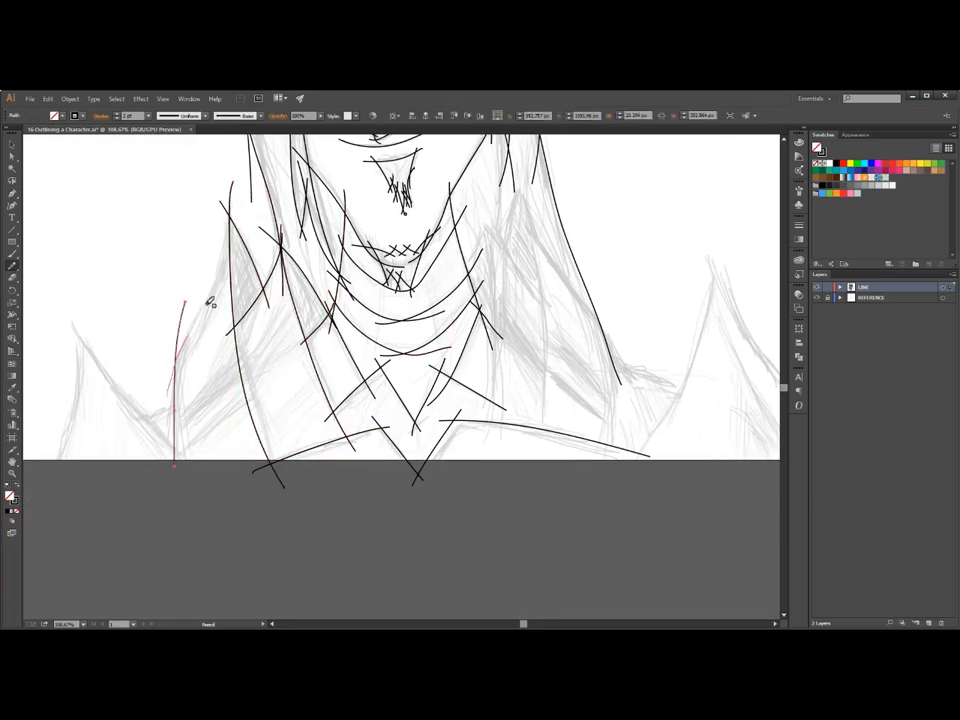
- Draw the left shoulder edges and a long line along the artboard's bottom edge to close off the figure
{"action": "left_click_drag", "start_coordinate": [182, 398], "coordinate": [125, 432]}
{"action": "mouse_move", "coordinate": [195, 468]}
{"action": "left_mouse_down"}
{"action": "mouse_move", "coordinate": [70, 316]}
{"action": "mouse_move", "coordinate": [54, 480]}
{"action": "left_mouse_up"}
{"action": "left_click_drag", "start_coordinate": [51, 469], "coordinate": [697, 470]}
{"action": "left_click_drag", "start_coordinate": [626, 503], "coordinate": [266, 543]}
- Trace both sides of the pointed shoulder spike on the right side of the figure
{"action": "left_click_drag", "start_coordinate": [356, 510], "coordinate": [526, 504]}
{"action": "left_click_drag", "start_coordinate": [462, 522], "coordinate": [389, 342]}
{"action": "left_click_drag", "start_coordinate": [464, 481], "coordinate": [350, 266]}
{"action": "left_click_drag", "start_coordinate": [356, 267], "coordinate": [255, 537]}
{"action": "mouse_move", "coordinate": [339, 437]}
{"action": "left_mouse_down"}
{"action": "mouse_move", "coordinate": [238, 393]}
{"action": "mouse_move", "coordinate": [392, 484]}
{"action": "left_mouse_up"}
- Trace the long edges and spikes of the tall collar's right side, undoing one stray stroke
{"action": "left_click_drag", "start_coordinate": [394, 549], "coordinate": [375, 345]}
{"action": "mouse_move", "coordinate": [409, 450]}
{"action": "left_mouse_down"}
{"action": "mouse_move", "coordinate": [294, 266]}
{"action": "mouse_move", "coordinate": [296, 215]}
{"action": "left_mouse_up"}
{"action": "key", "text": "ctrl+z"}
{"action": "mouse_move", "coordinate": [318, 559]}
{"action": "left_mouse_down"}
{"action": "mouse_move", "coordinate": [308, 243]}
{"action": "mouse_move", "coordinate": [298, 371]}
{"action": "left_mouse_up"}
{"action": "left_click_drag", "start_coordinate": [338, 395], "coordinate": [264, 295]}
{"action": "left_click_drag", "start_coordinate": [274, 544], "coordinate": [270, 298]}
{"action": "left_click_drag", "start_coordinate": [254, 407], "coordinate": [273, 308]}
{"action": "mouse_move", "coordinate": [160, 423]}
{"action": "left_mouse_down"}
{"action": "mouse_move", "coordinate": [427, 392]}
{"action": "mouse_move", "coordinate": [315, 489]}
{"action": "left_mouse_up"}
- Deselect the strokes and hide the REFERENCE layer so only the line work shows
{"action": "scroll", "coordinate": [315, 489], "scroll_direction": "down", "scroll_amount": 2}
{"action": "left_click", "coordinate": [216, 197], "text": "ctrl"}
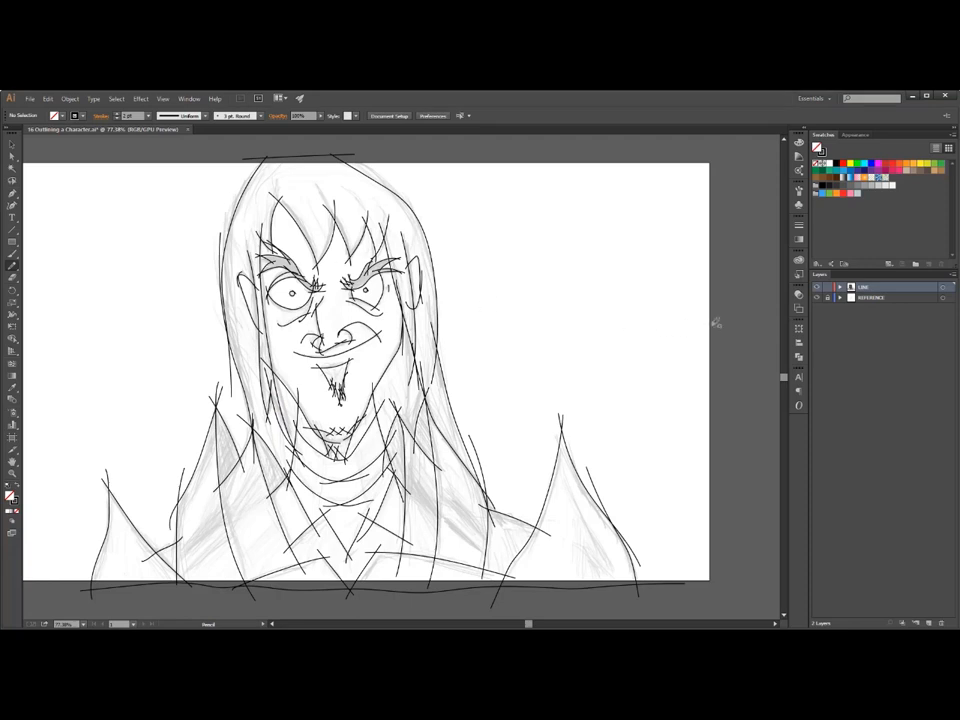
{"action": "left_click", "coordinate": [816, 297]}
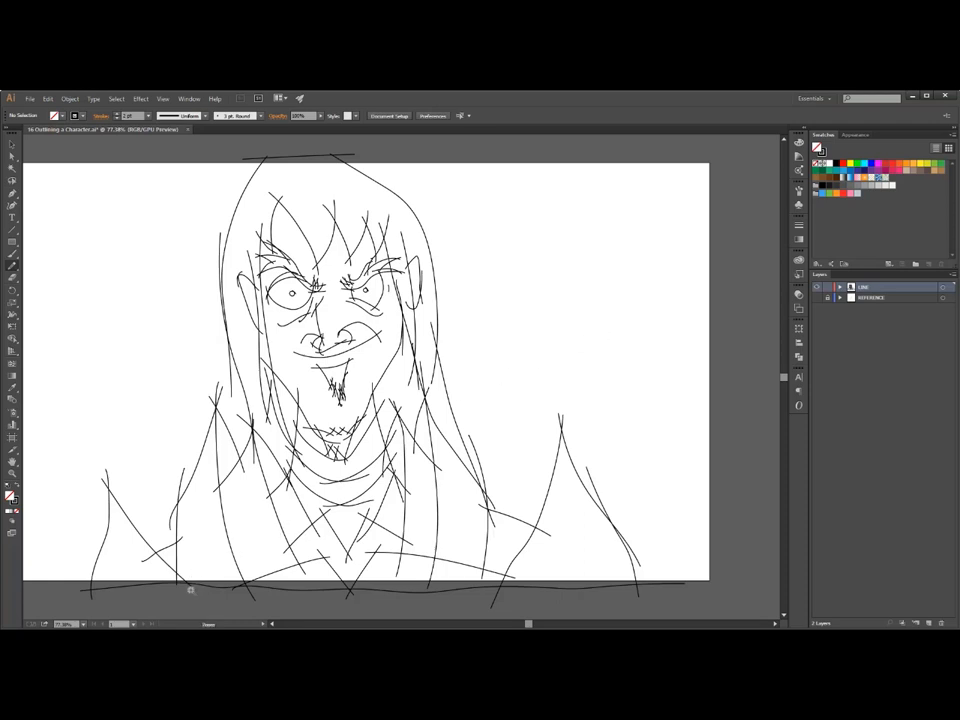
- Examine the stroke ends that overshoot along the bottom edge of the figure
{"action": "left_click", "coordinate": [190, 590], "text": "ctrl"}
{"action": "left_click", "coordinate": [382, 400], "text": "ctrl"}
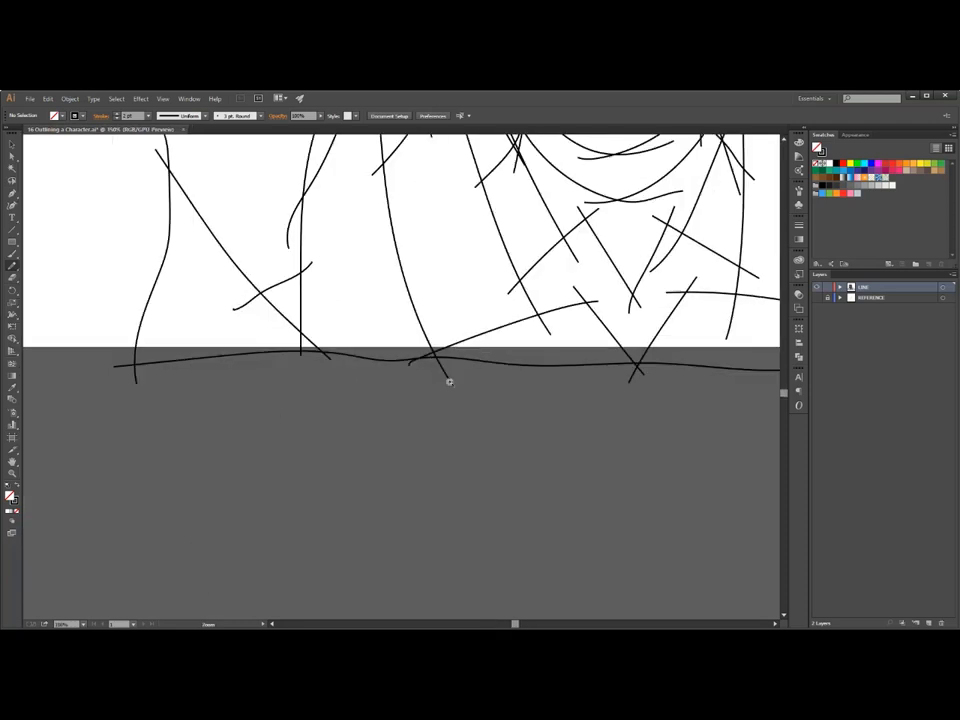
{"action": "left_click", "coordinate": [385, 348], "text": "ctrl"}
{"action": "left_click_drag", "start_coordinate": [349, 388], "coordinate": [380, 388]}
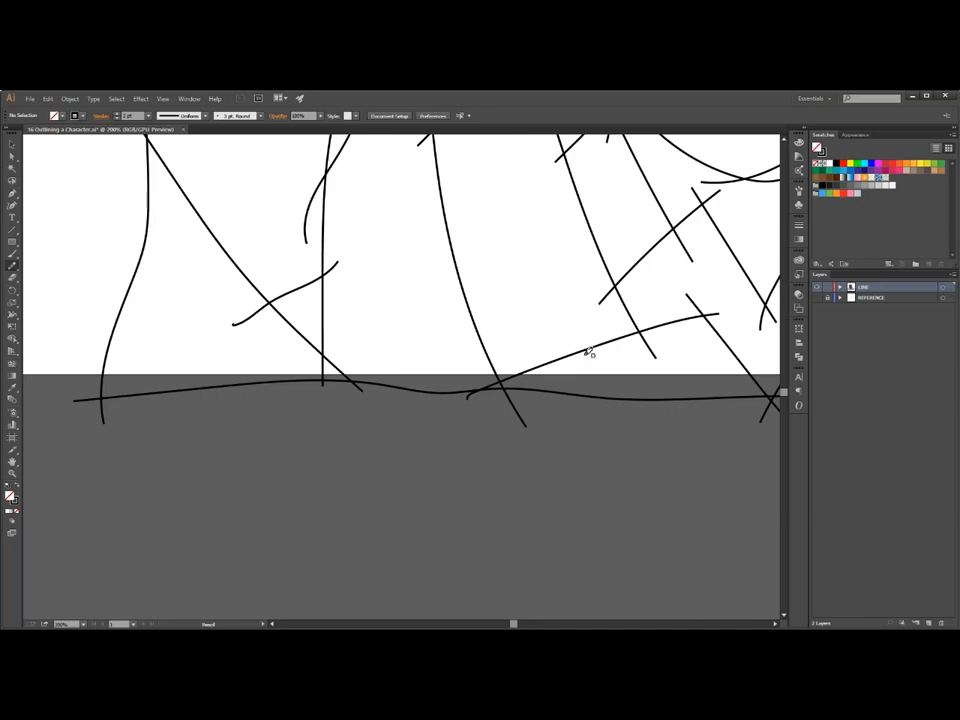
{"action": "left_click_drag", "start_coordinate": [528, 363], "coordinate": [48, 379]}
{"action": "left_click_drag", "start_coordinate": [570, 336], "coordinate": [141, 360]}
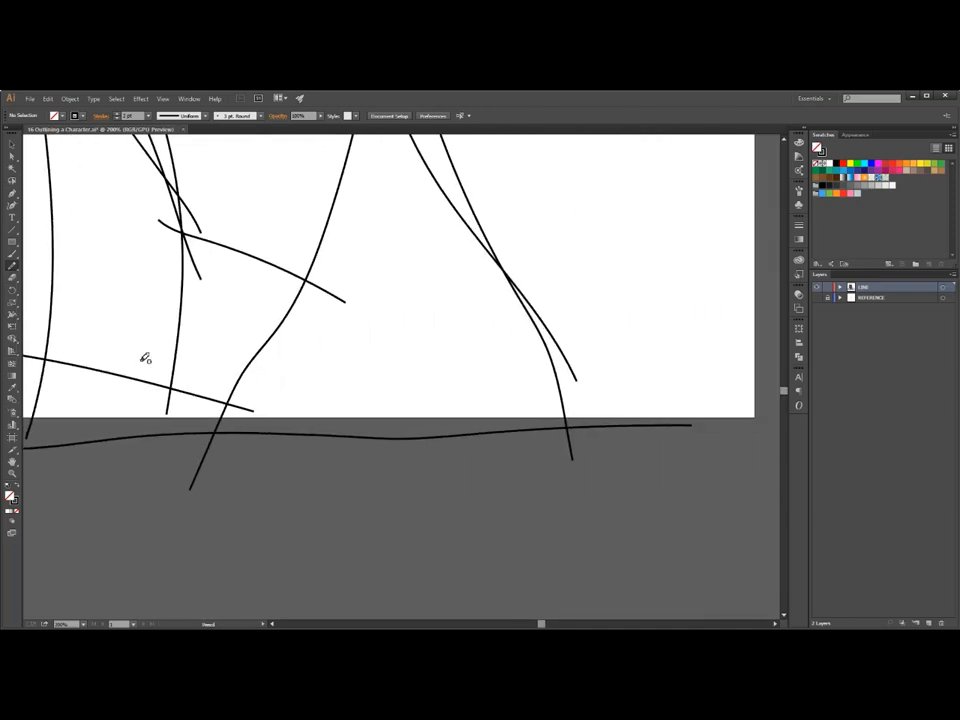
{"action": "left_click", "coordinate": [372, 278], "text": "ctrl+alt"}
{"action": "left_click", "coordinate": [283, 281], "text": "ctrl+alt"}
{"action": "left_click", "coordinate": [283, 281], "text": "ctrl+alt"}
- Examine the overshooting and crossing strokes at the top of the head and the hair
{"action": "left_click_drag", "start_coordinate": [322, 261], "coordinate": [318, 368]}
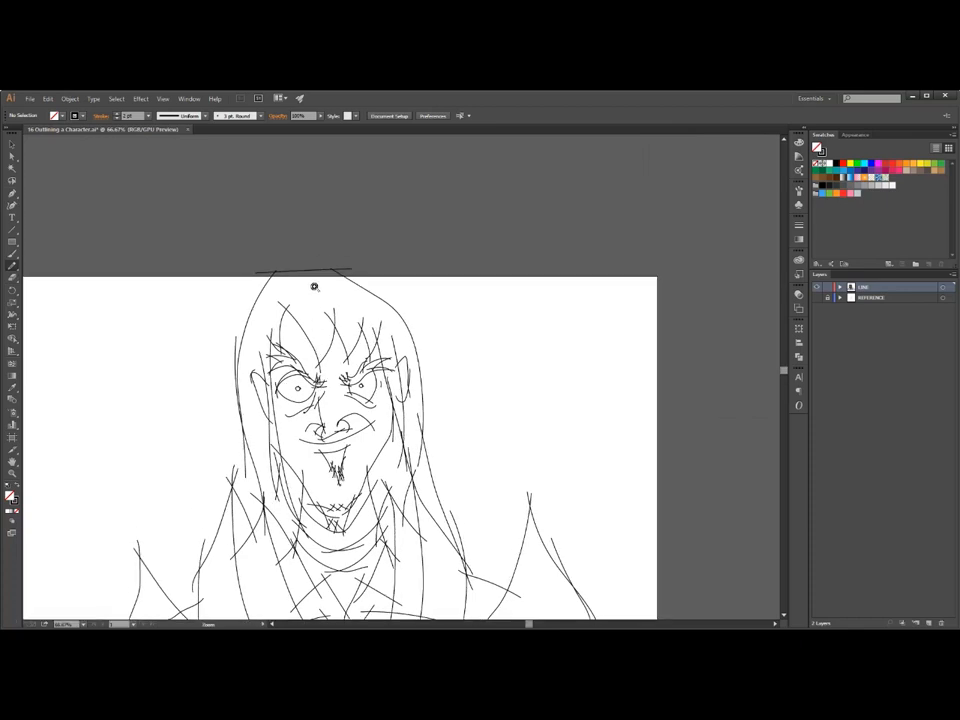
{"action": "left_click", "coordinate": [314, 286], "text": "ctrl"}
{"action": "left_click", "coordinate": [318, 286], "text": "ctrl"}
{"action": "left_click", "coordinate": [487, 467], "text": "ctrl"}
{"action": "left_click_drag", "start_coordinate": [436, 452], "coordinate": [361, 325]}
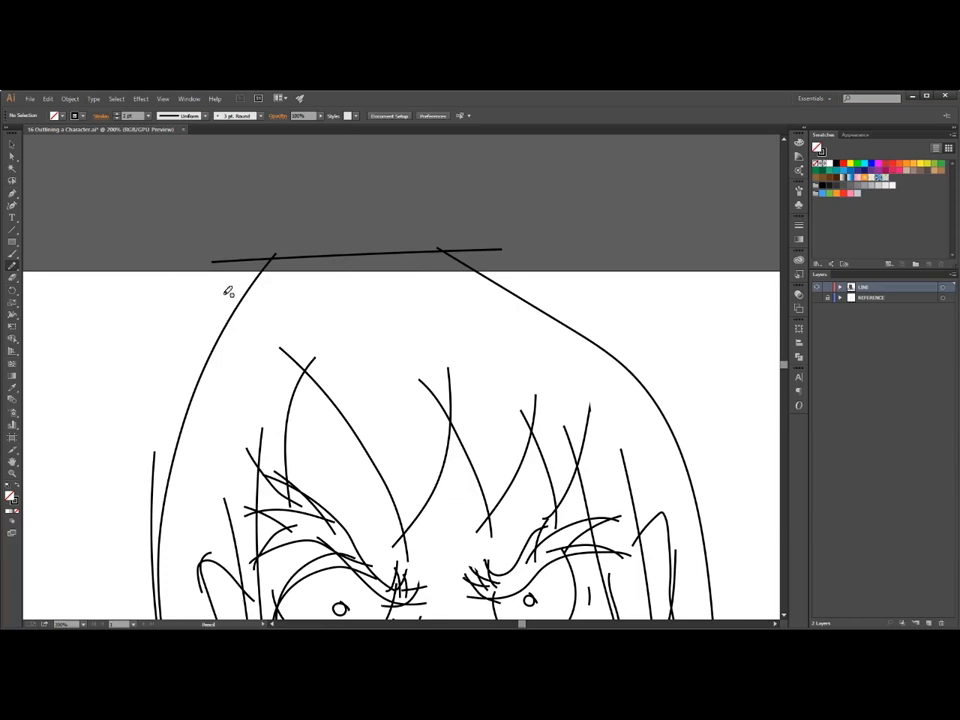
{"action": "left_click", "coordinate": [343, 416], "text": "ctrl+alt"}
{"action": "left_click", "coordinate": [343, 416], "text": "ctrl+alt"}
{"action": "left_click", "coordinate": [440, 472], "text": "ctrl+alt"}
{"action": "left_click_drag", "start_coordinate": [515, 471], "coordinate": [451, 413]}
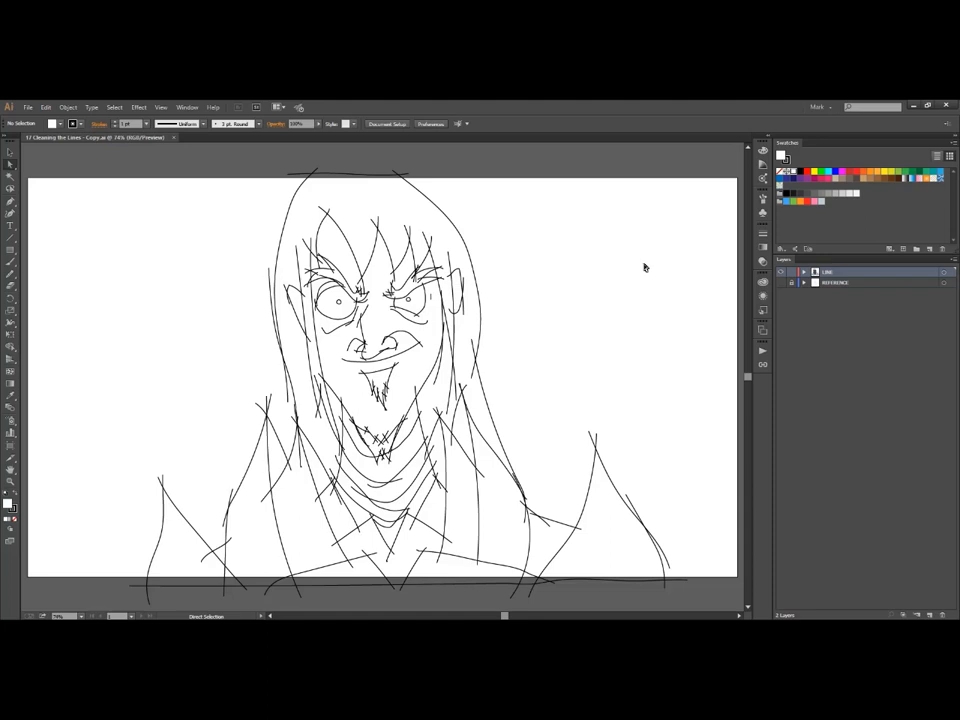
- Duplicate the LINE layer as a new layer named CLEAN, and lock and hide the original LINE layer
{"action": "left_click_drag", "start_coordinate": [832, 274], "coordinate": [930, 614]}
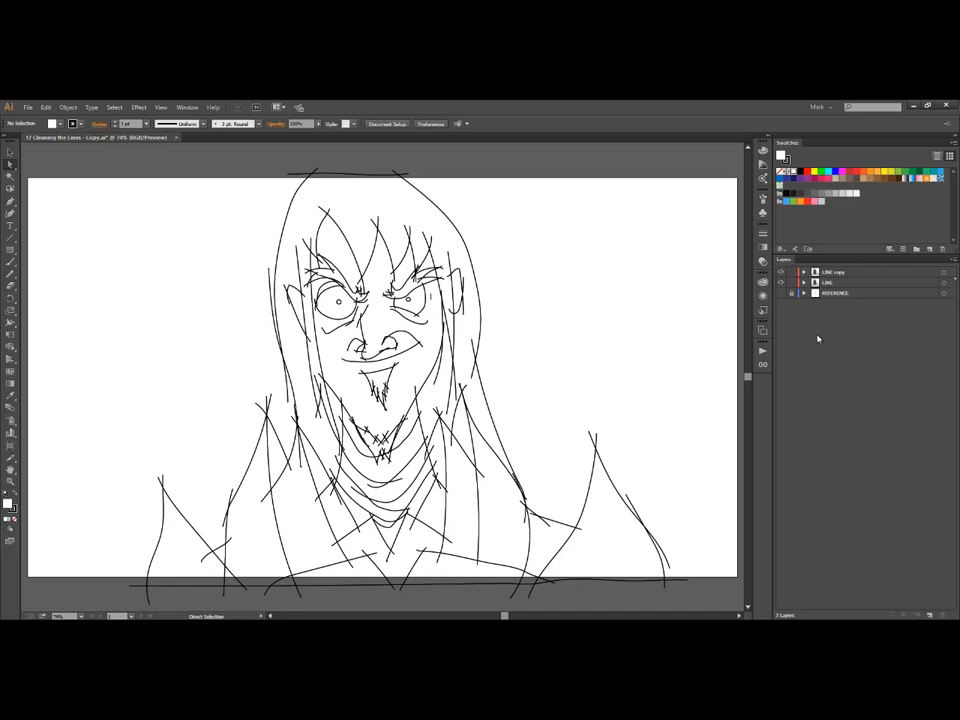
{"action": "left_click", "coordinate": [791, 282]}
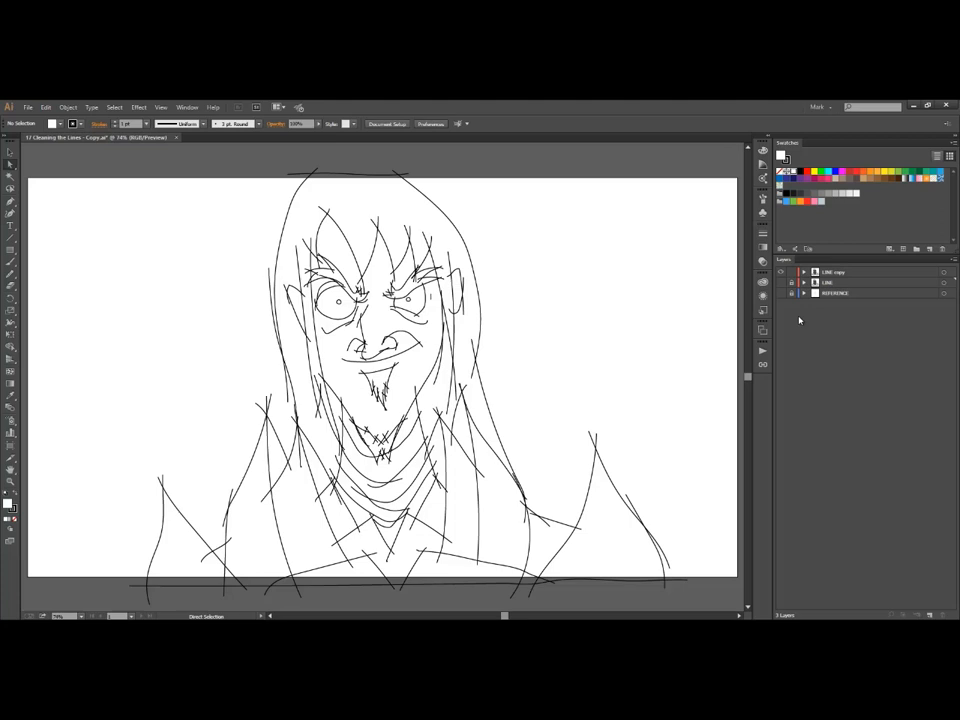
{"action": "left_click", "coordinate": [831, 271]}
{"action": "double_click", "coordinate": [831, 271]}
{"action": "type", "text": "CLEAN"}
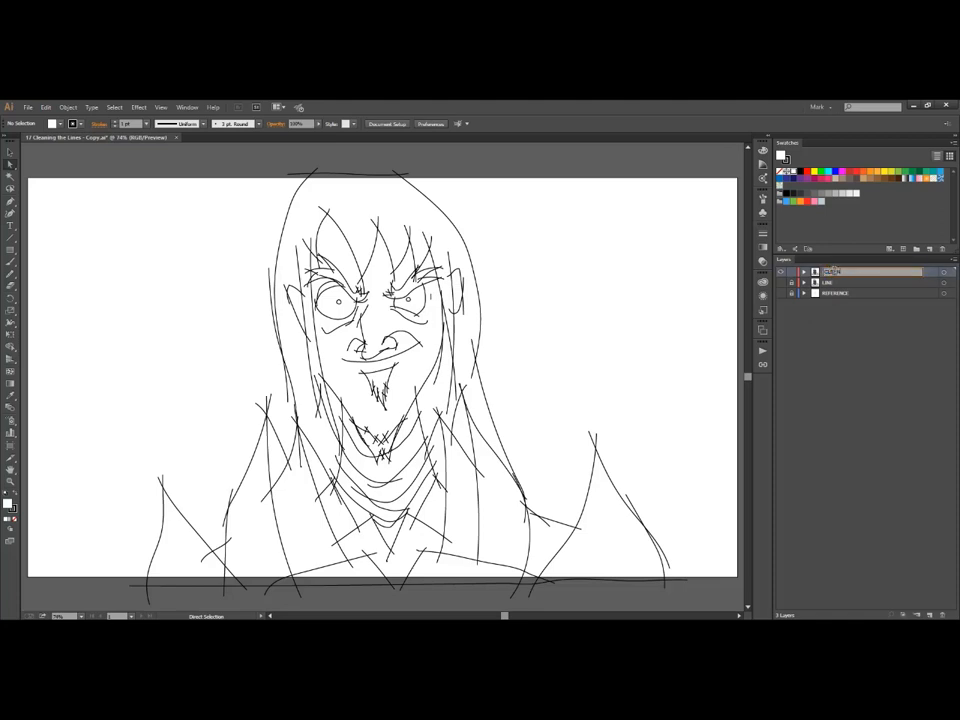
{"action": "key", "text": "Return"}
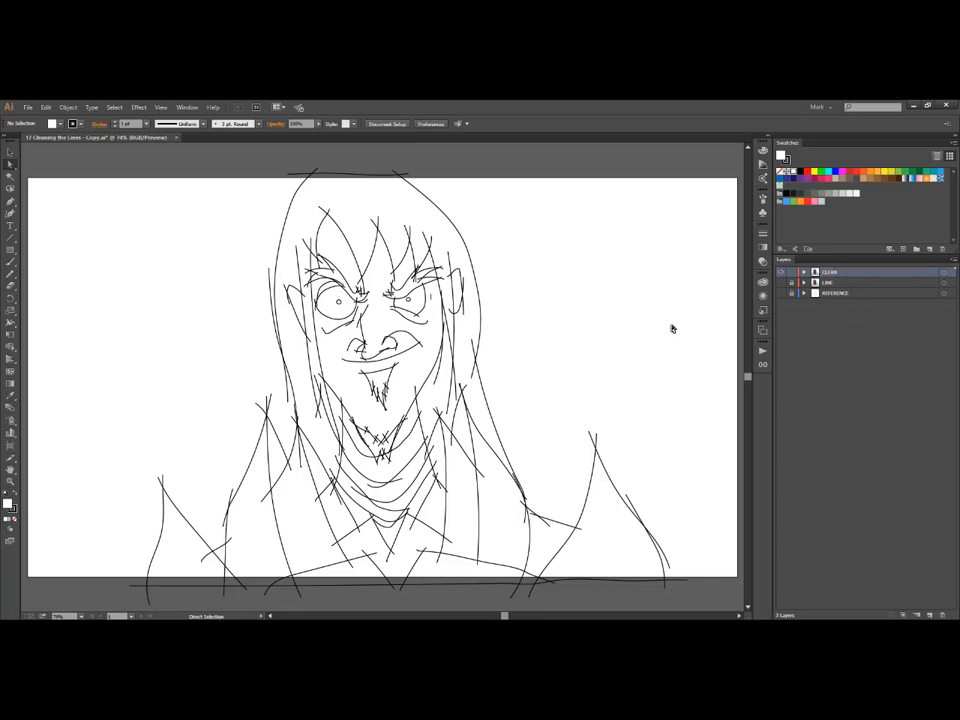
- Apply the first tapered variable width profile, pointed at both ends, to all strokes on the CLEAN layer
{"action": "key", "text": "ctrl+a"}
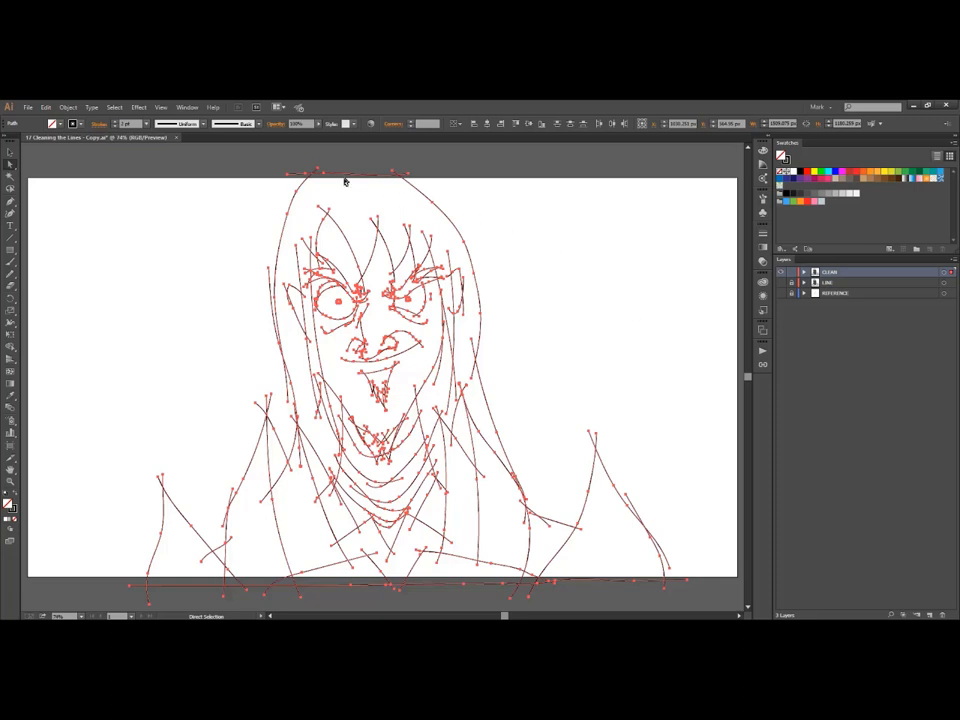
{"action": "left_click", "coordinate": [200, 123]}
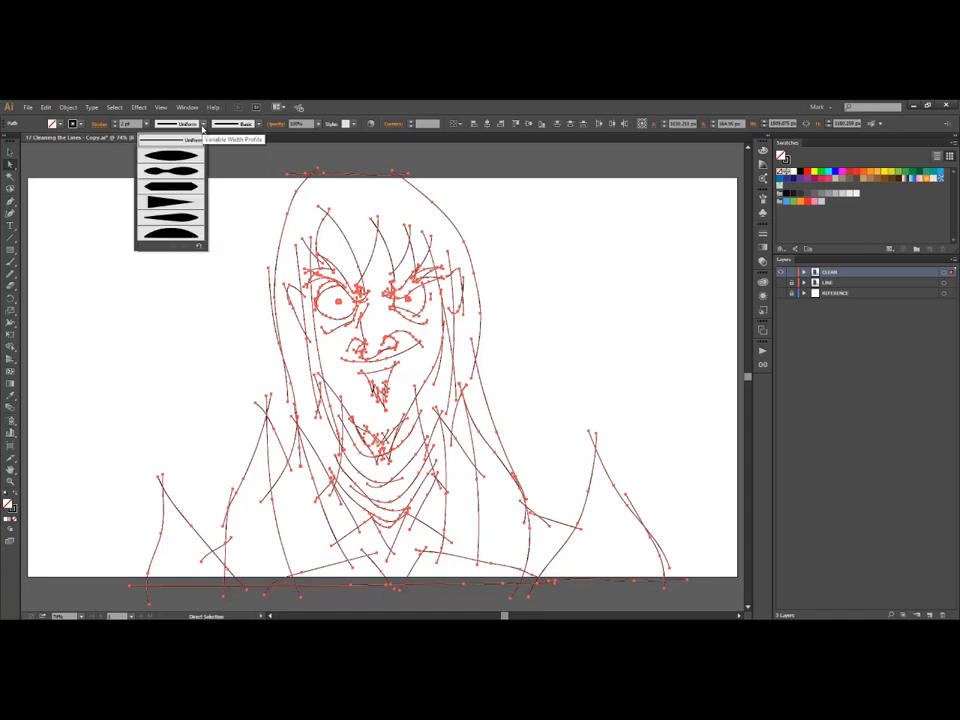
{"action": "left_click", "coordinate": [190, 156]}
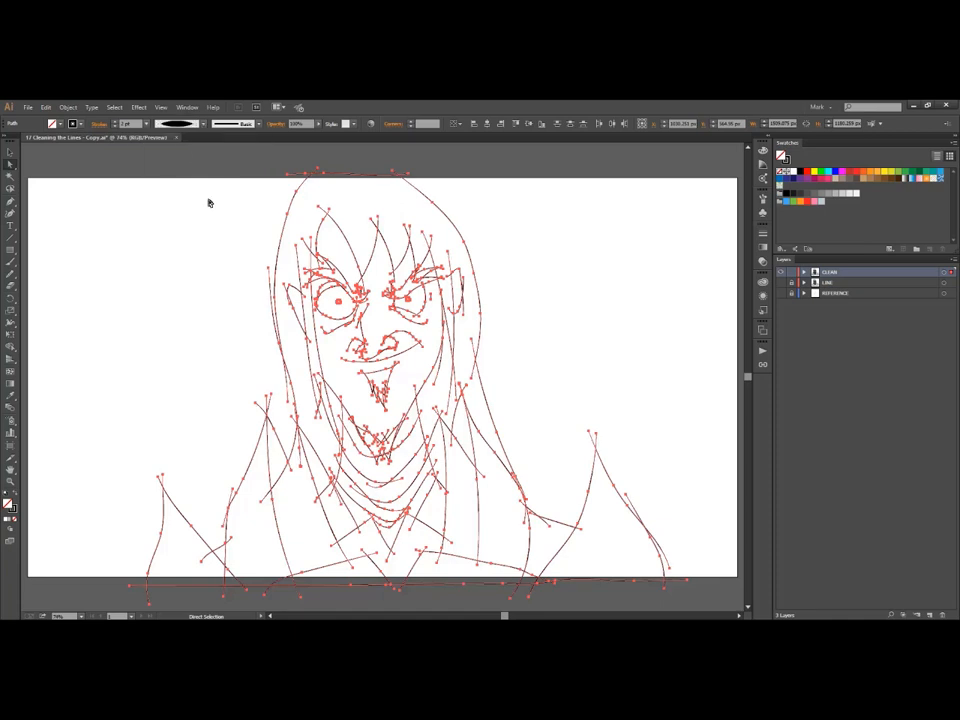
- Expand the appearance of all the tapered strokes into filled shapes
{"action": "key", "text": "v"}
{"action": "left_click_drag", "start_coordinate": [221, 160], "coordinate": [407, 392]}
{"action": "key", "text": "a"}
{"action": "left_click", "coordinate": [68, 107]}
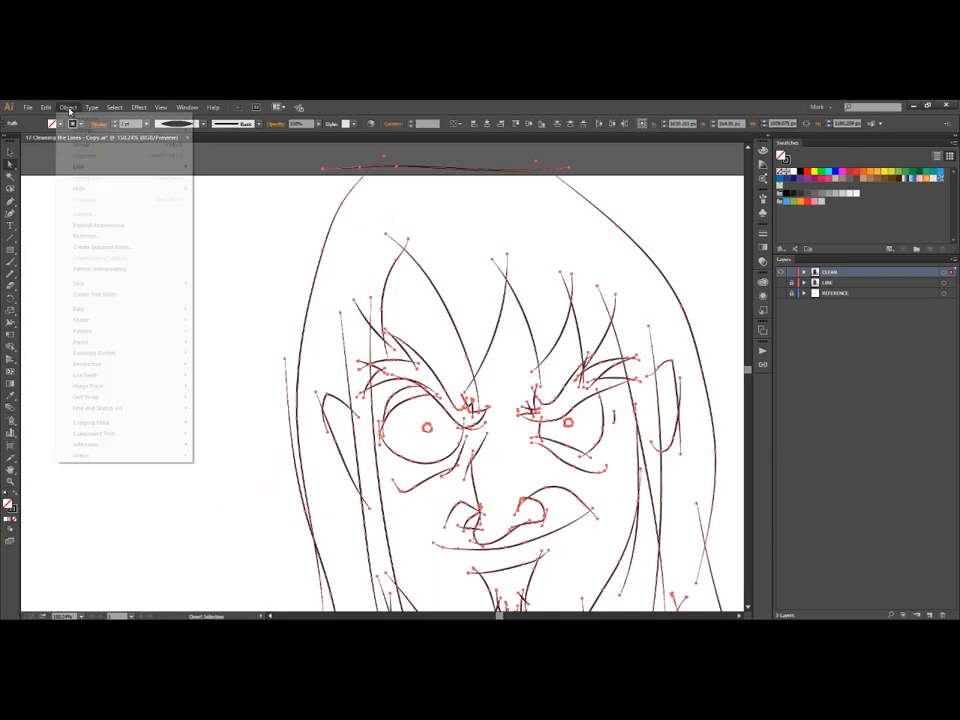
{"action": "left_click", "coordinate": [130, 229]}
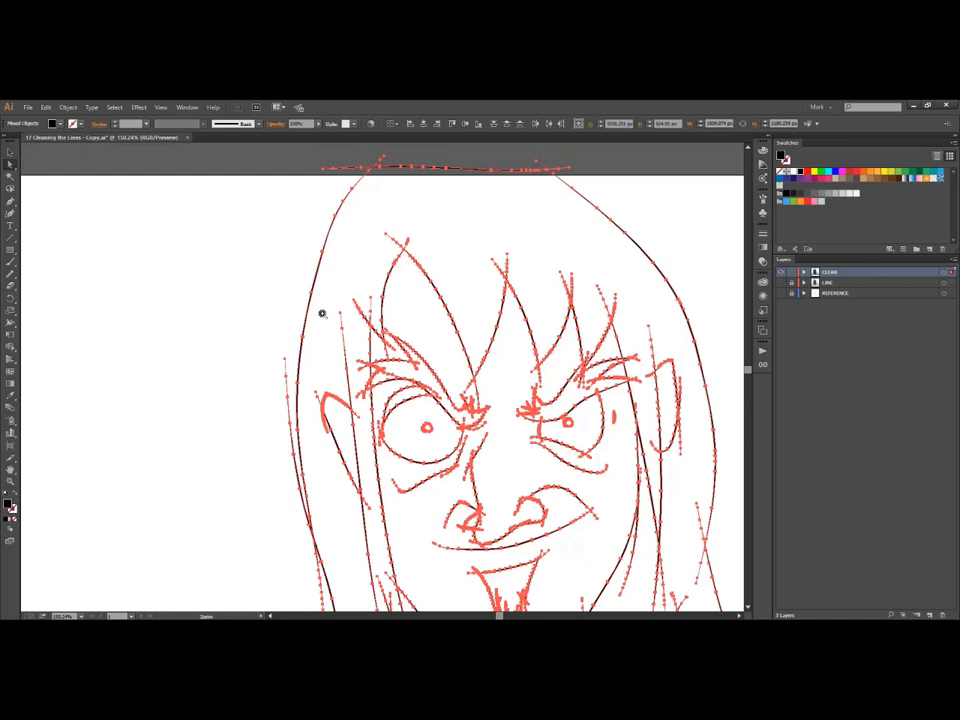
- Simplify all the expanded paths with a curve precision of 89%
{"action": "left_click_drag", "start_coordinate": [321, 315], "coordinate": [496, 437]}
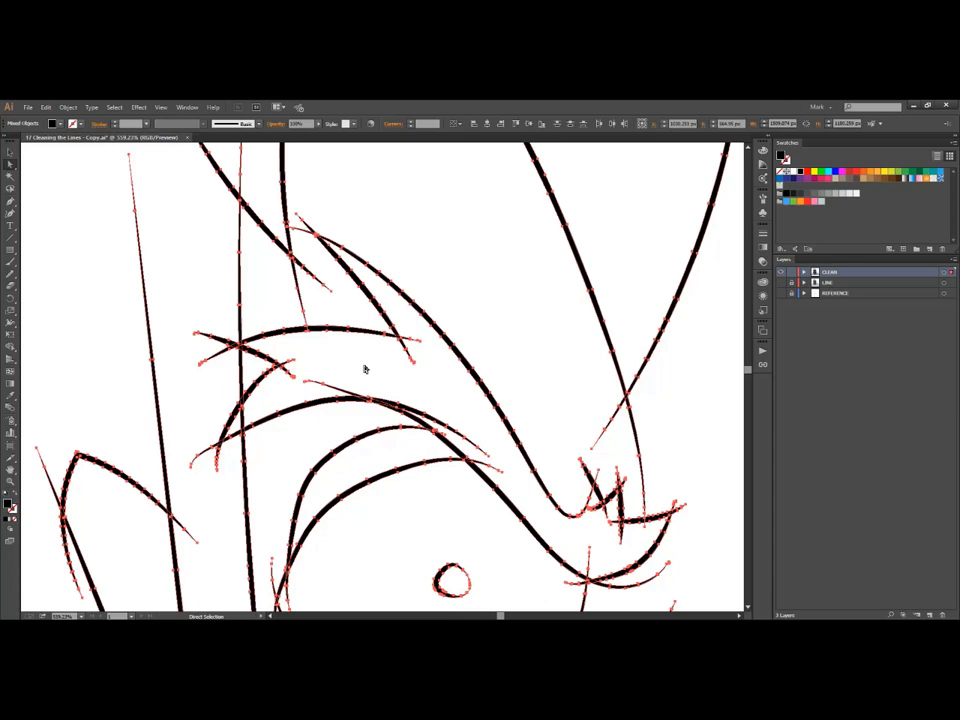
{"action": "left_click", "coordinate": [364, 368], "text": "ctrl+alt"}
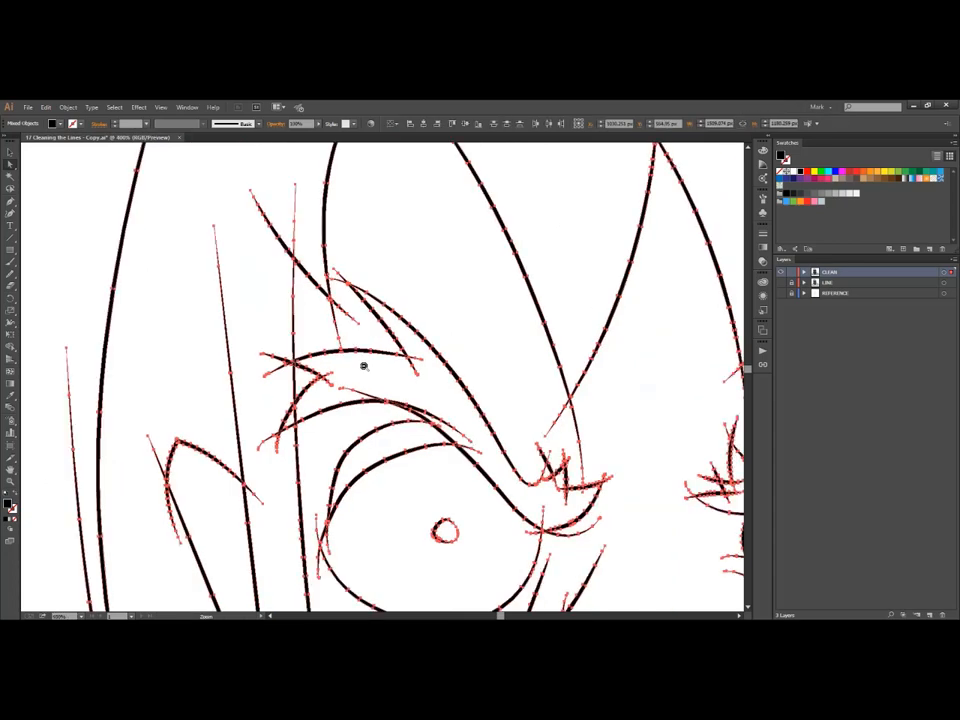
{"action": "left_click", "coordinate": [364, 368], "text": "ctrl+alt"}
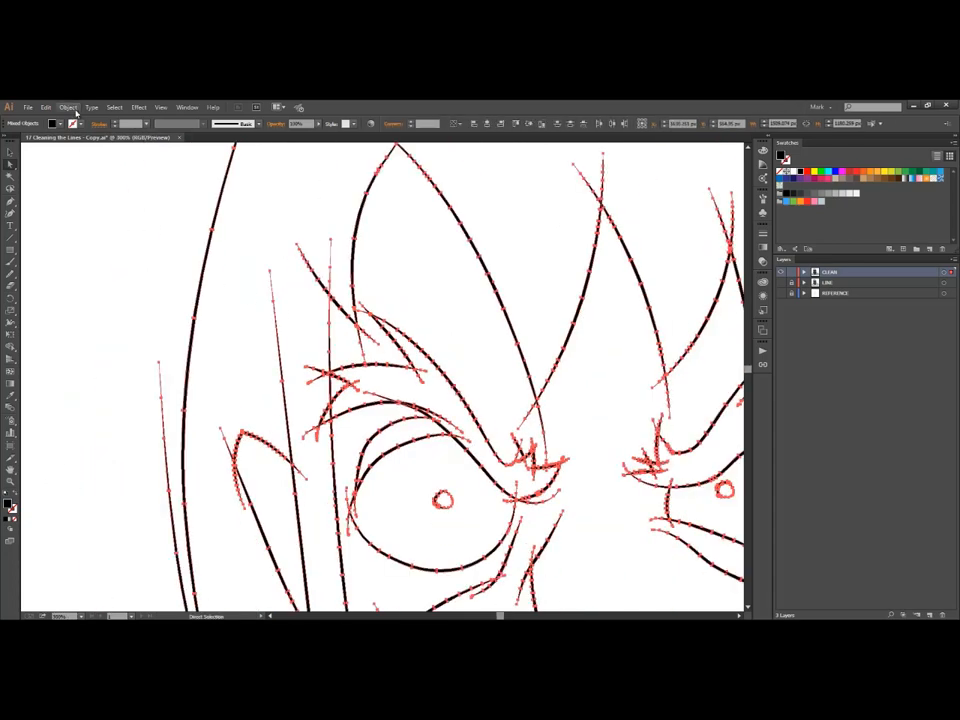
{"action": "left_click", "coordinate": [68, 107]}
{"action": "mouse_move", "coordinate": [141, 310]}
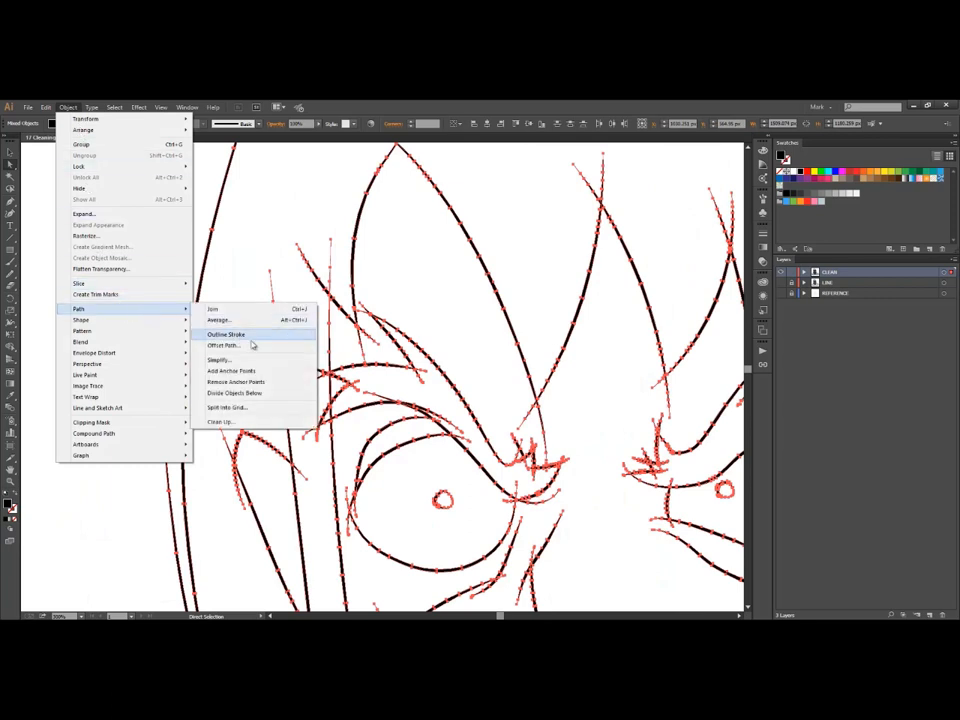
{"action": "left_click", "coordinate": [255, 362]}
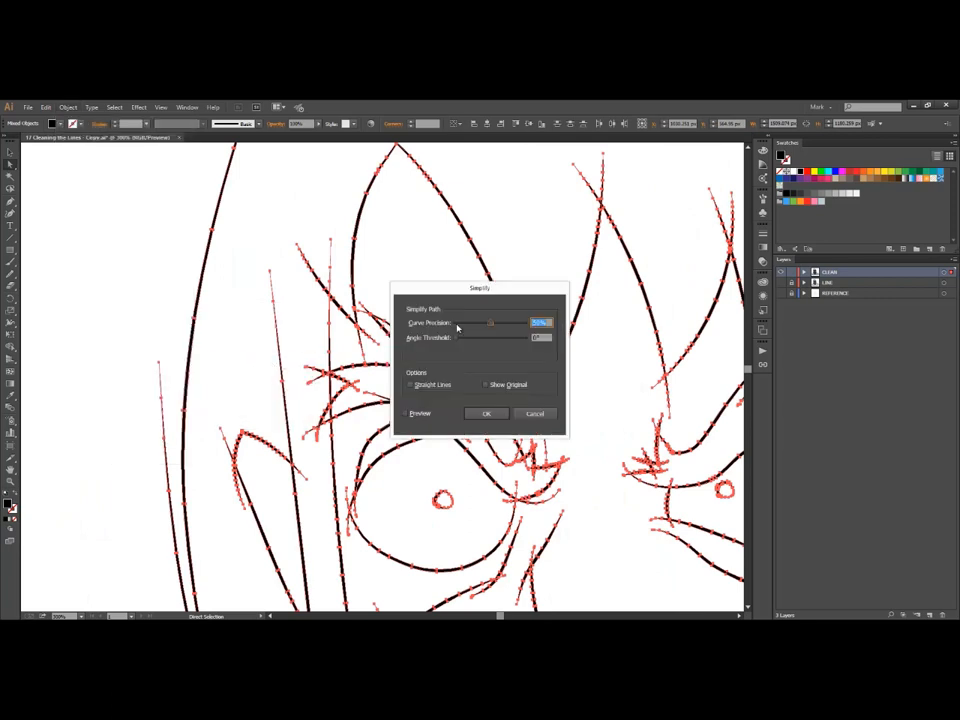
{"action": "left_click_drag", "start_coordinate": [492, 325], "coordinate": [520, 325]}
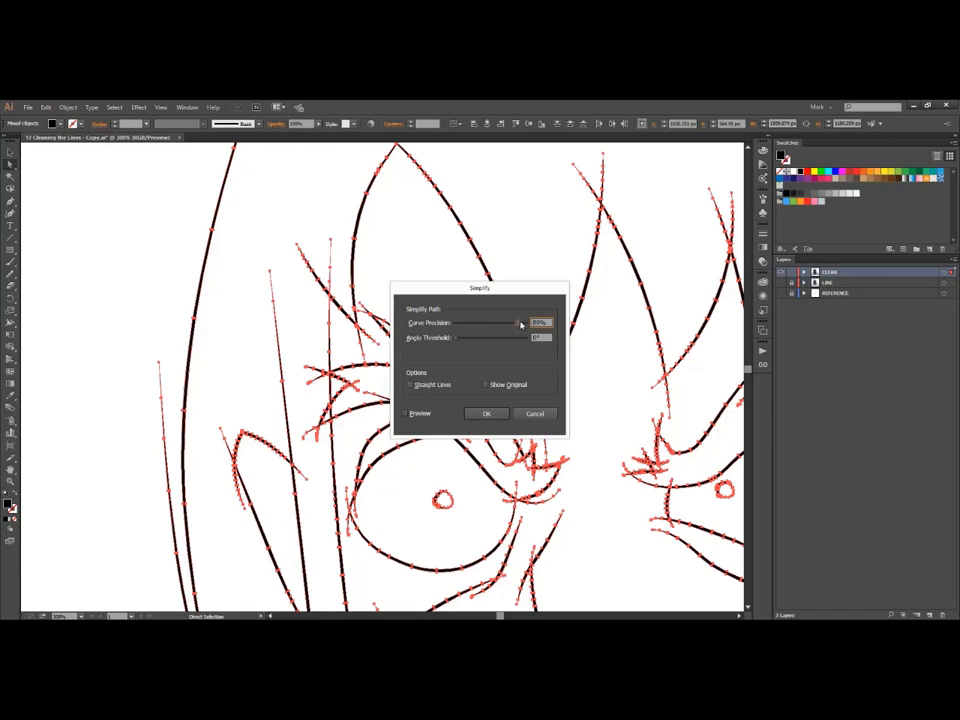
{"action": "left_click", "coordinate": [488, 413]}
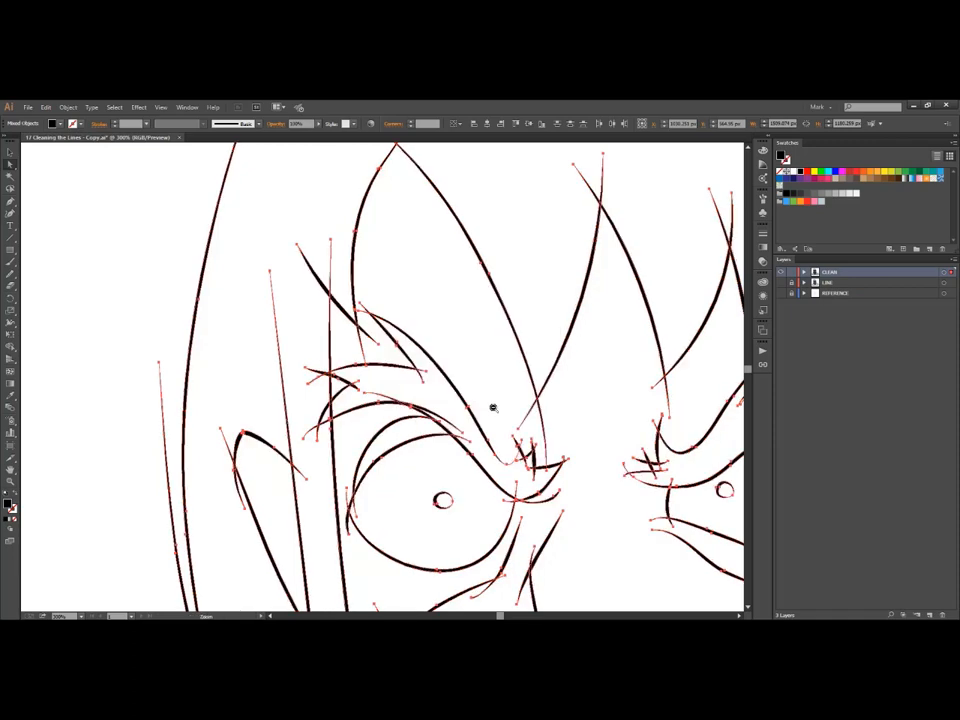
- Examine the simplified line work across the whole figure and around the left eye, and deselect it
{"action": "left_click", "coordinate": [494, 410], "text": "ctrl+alt"}
{"action": "left_click", "coordinate": [445, 464], "text": "ctrl+alt"}
{"action": "left_click", "coordinate": [384, 428], "text": "ctrl+alt"}
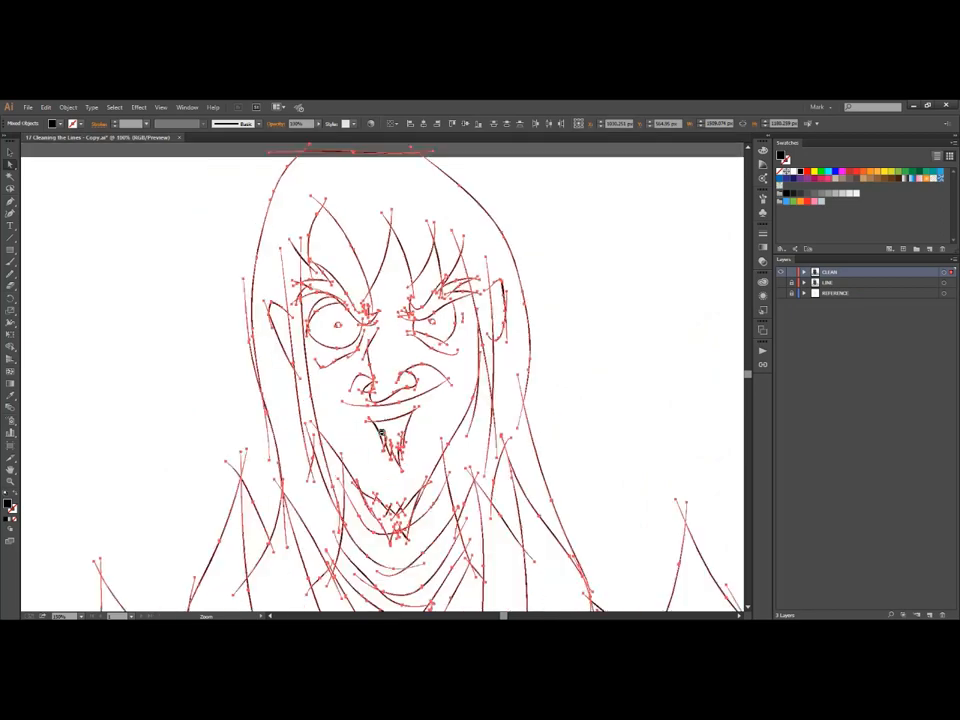
{"action": "left_click", "coordinate": [386, 383], "text": "ctrl+alt"}
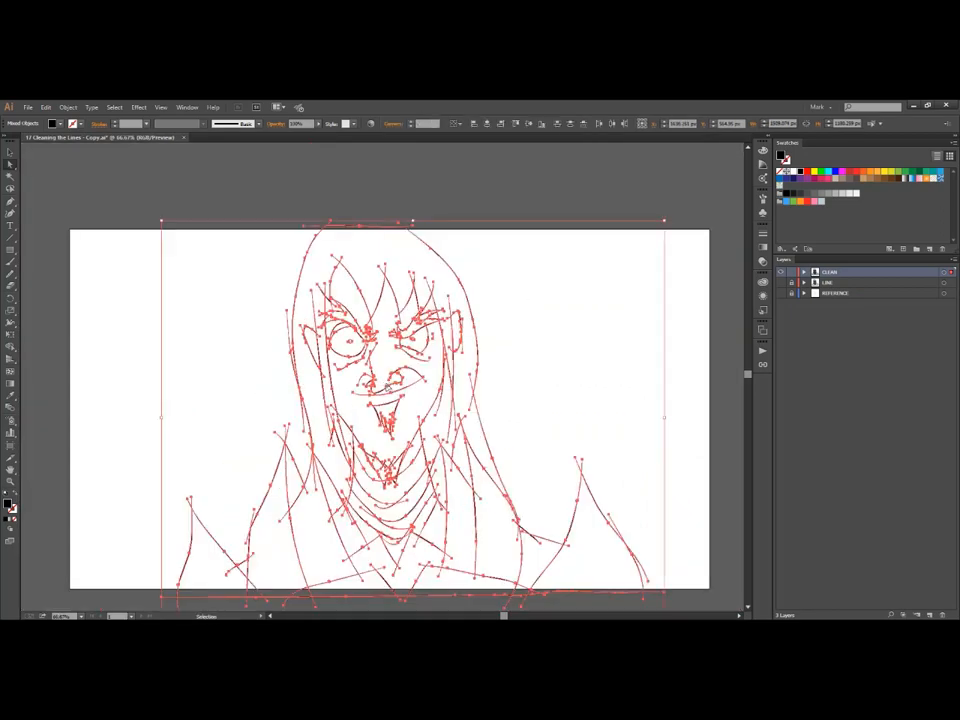
{"action": "key", "text": "ctrl+0"}
{"action": "key", "text": "ctrl+space"}
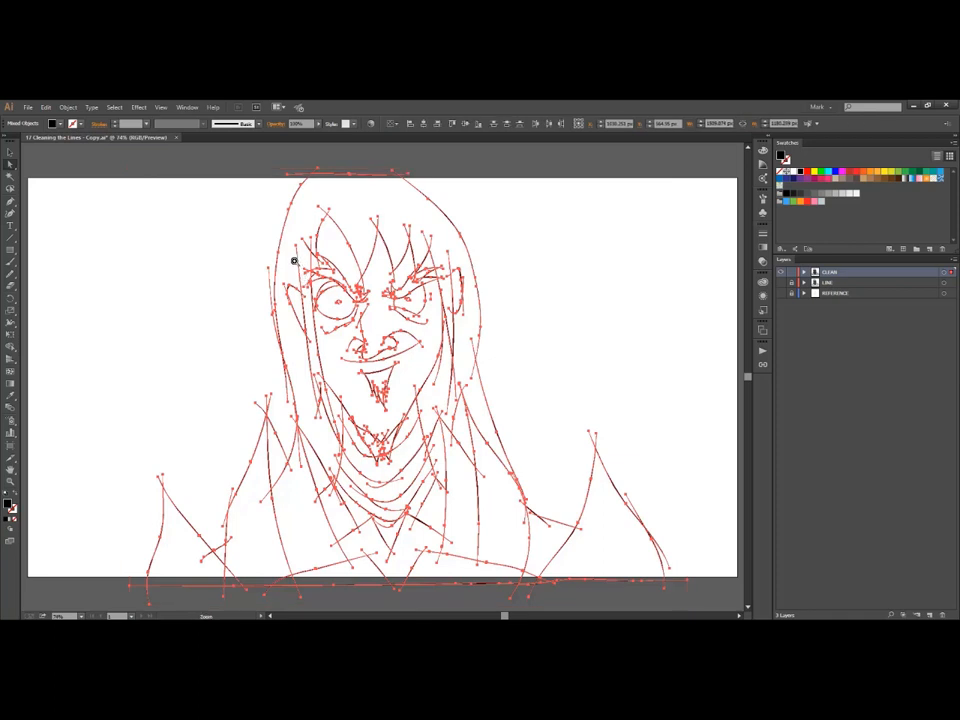
{"action": "left_click_drag", "start_coordinate": [294, 259], "coordinate": [375, 334]}
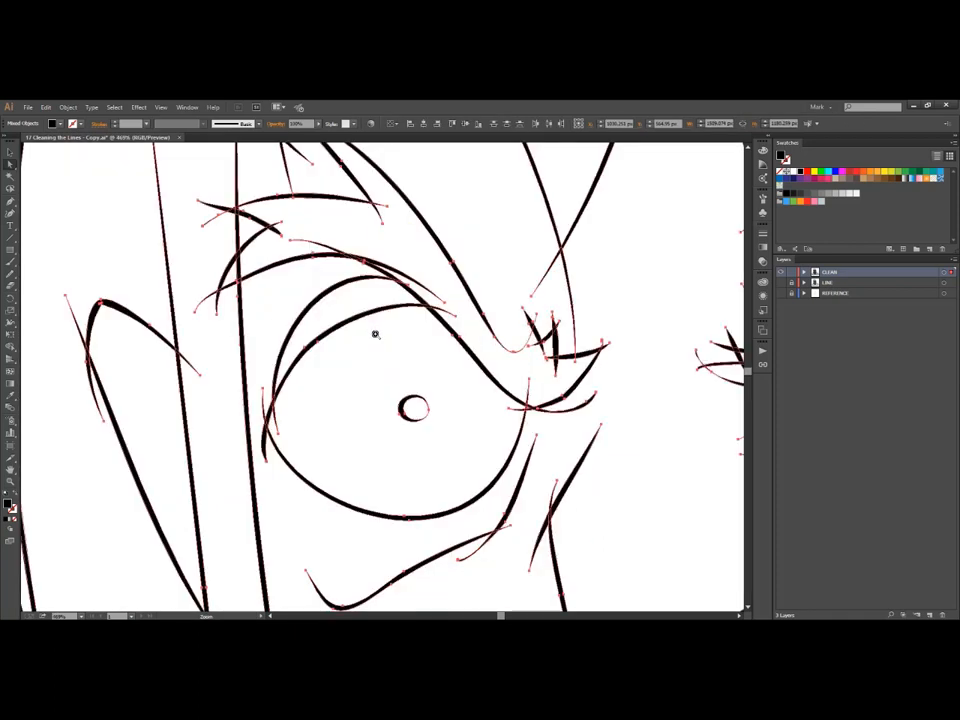
{"action": "left_click", "coordinate": [278, 297]}
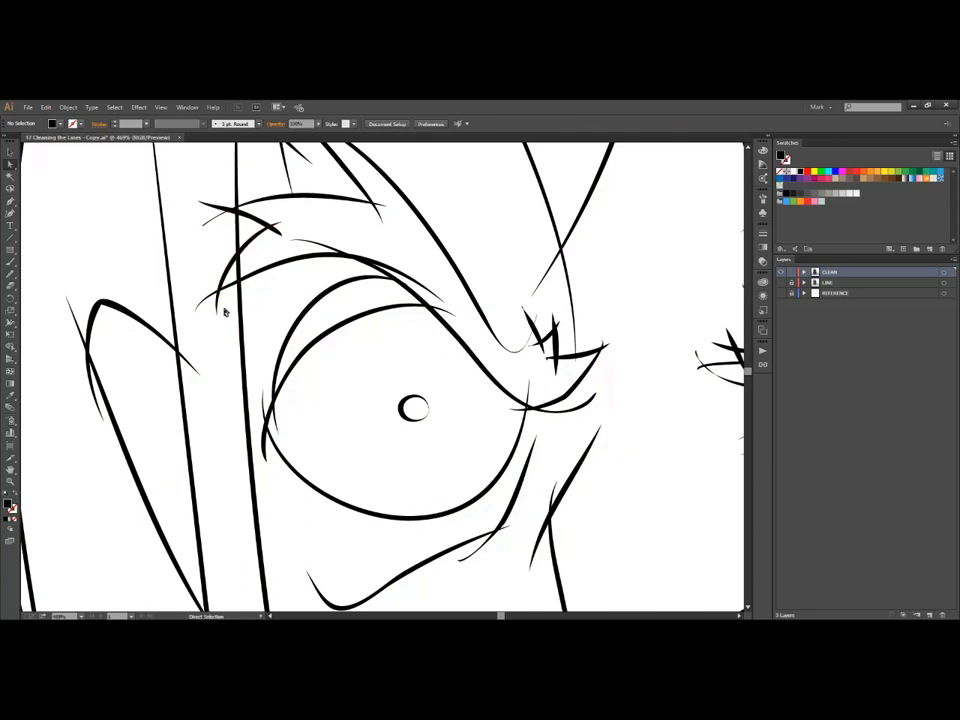
- Select the upper eyelid stroke and change the CLEAN layer's color to Light Blue
{"action": "left_click", "coordinate": [283, 359]}
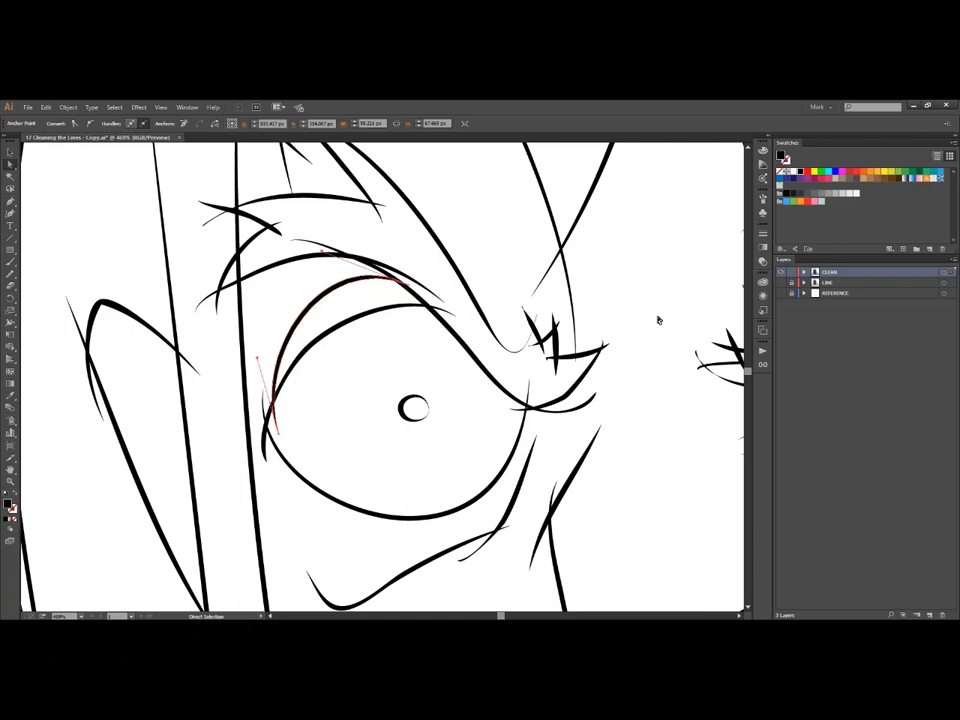
{"action": "double_click", "coordinate": [815, 272]}
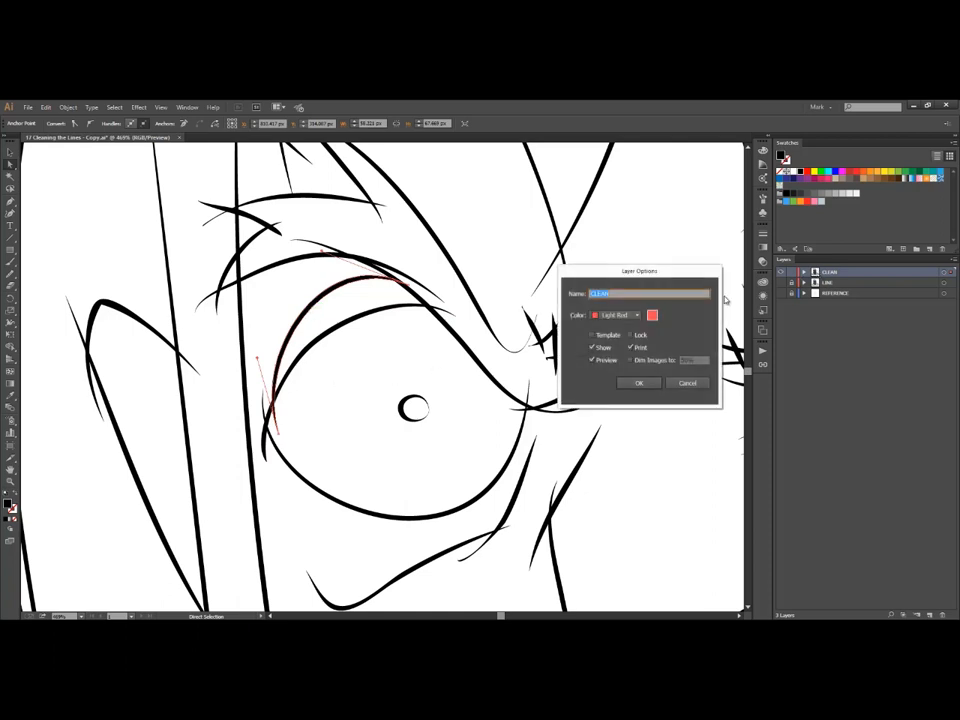
{"action": "left_click", "coordinate": [615, 315]}
{"action": "left_click", "coordinate": [612, 322]}
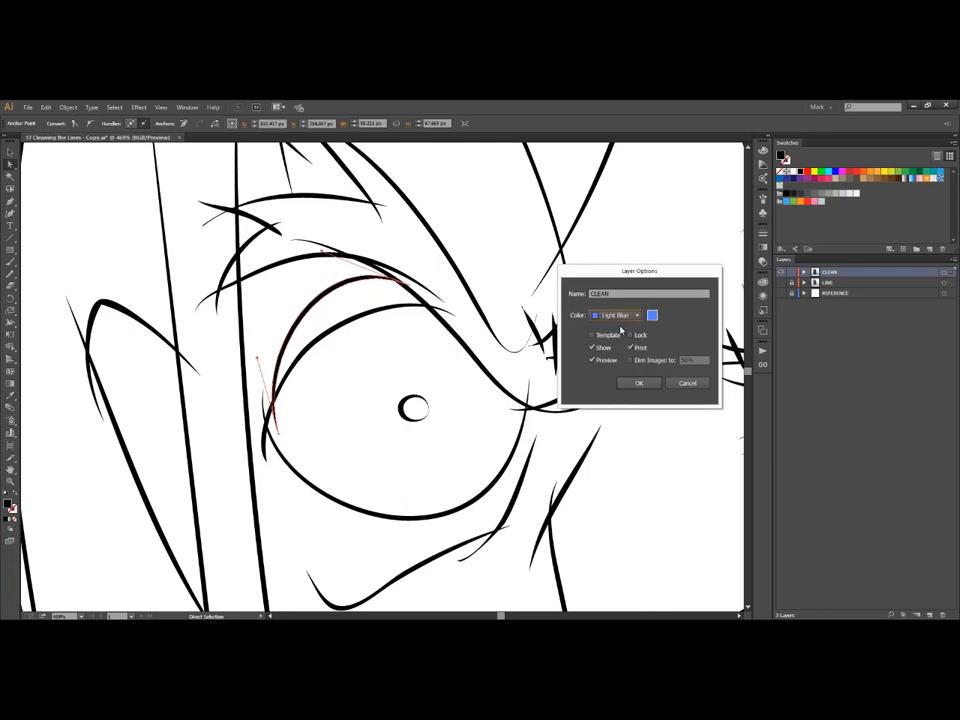
{"action": "left_click", "coordinate": [639, 383]}
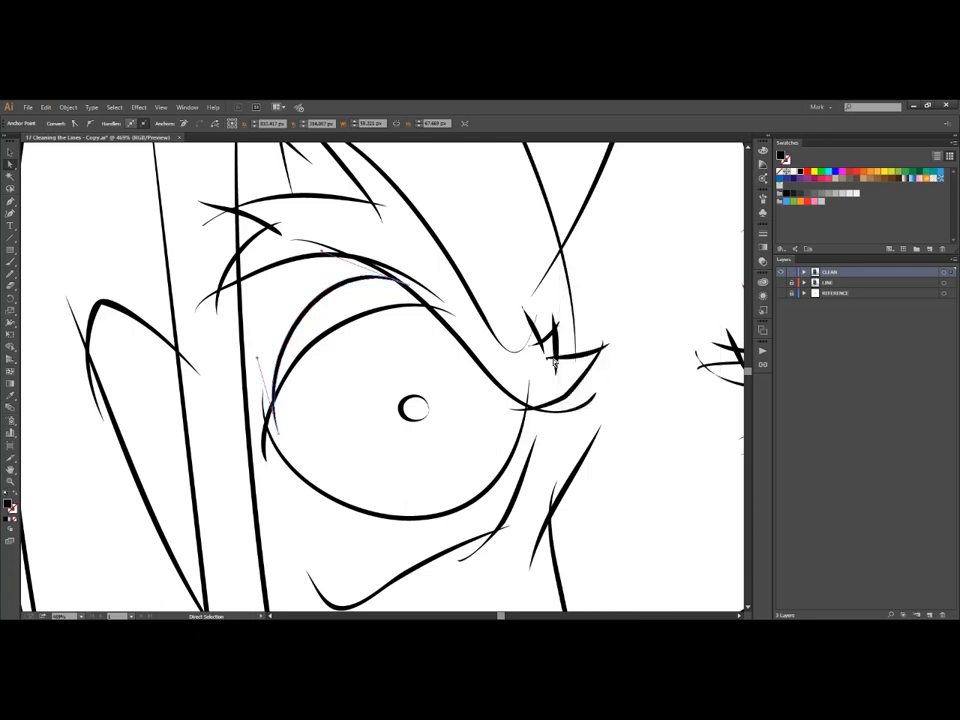
- Select all the line work on the CLEAN layer and convert it into a Live Paint group
{"action": "left_click_drag", "start_coordinate": [435, 255], "coordinate": [242, 471]}
{"action": "left_click_drag", "start_coordinate": [324, 439], "coordinate": [351, 392]}
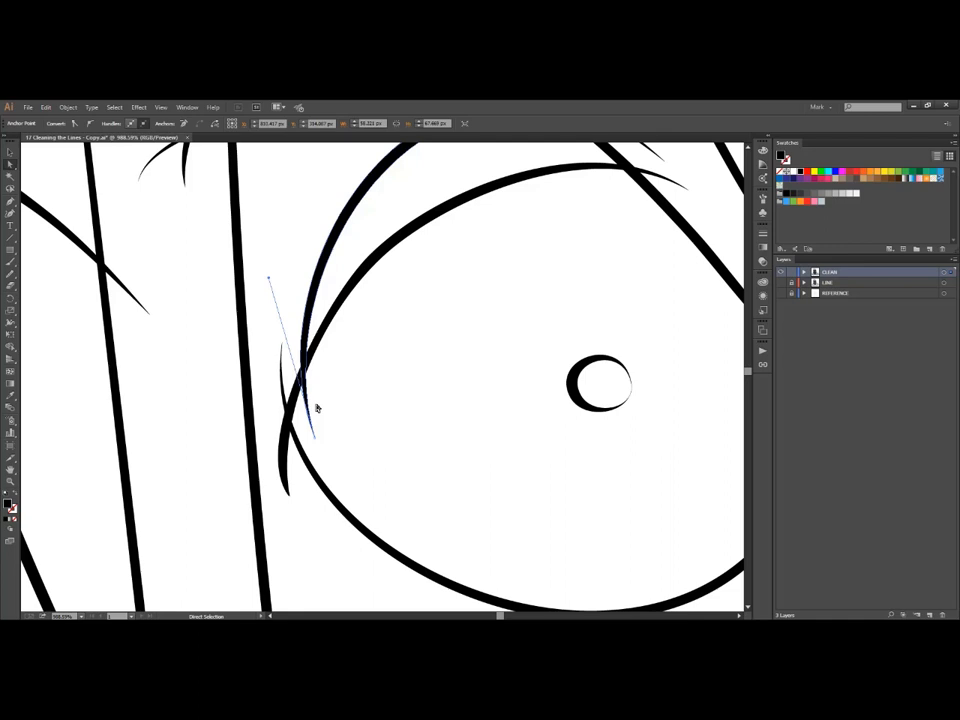
{"action": "key", "text": "ctrl+0"}
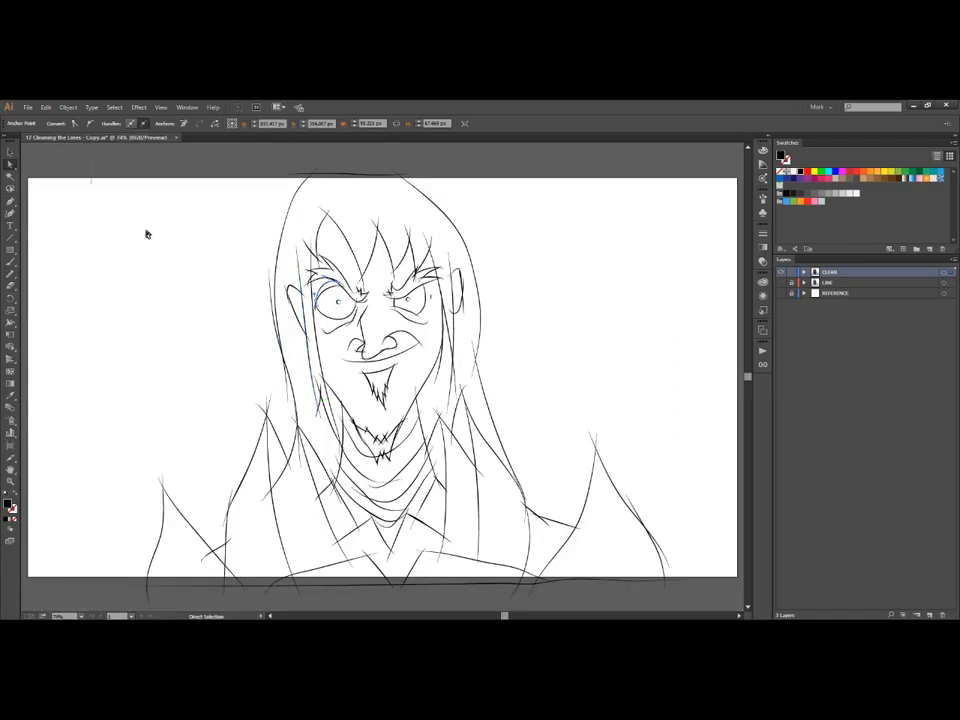
{"action": "scroll", "coordinate": [514, 536], "scroll_direction": "down", "scroll_amount": 2}
{"action": "key", "text": "ctrl+a"}
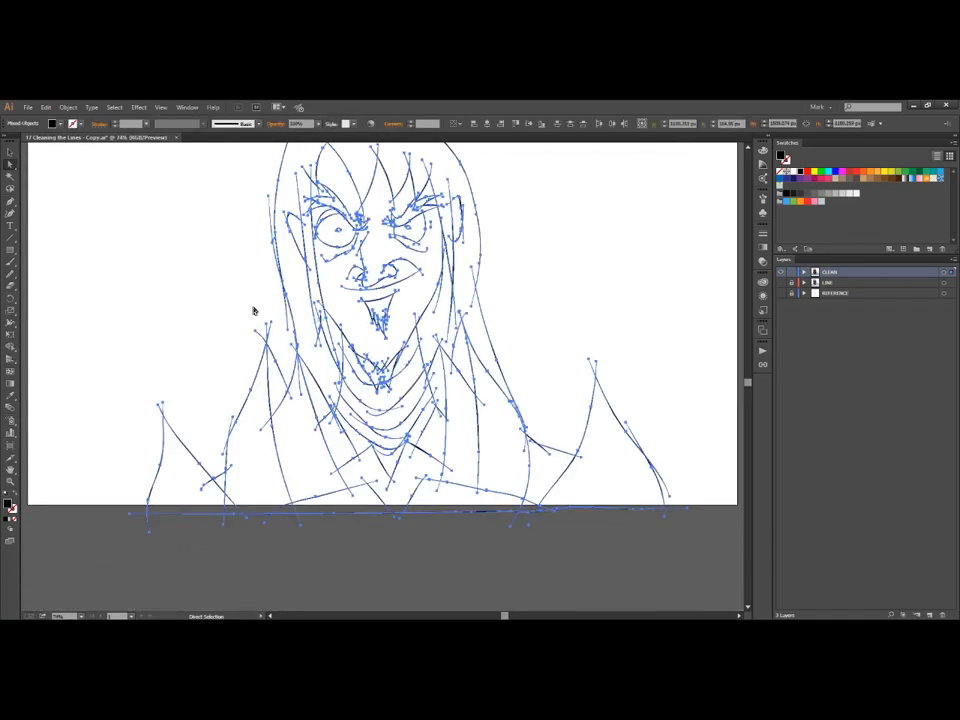
{"action": "scroll", "coordinate": [198, 260], "scroll_direction": "up", "scroll_amount": 3}
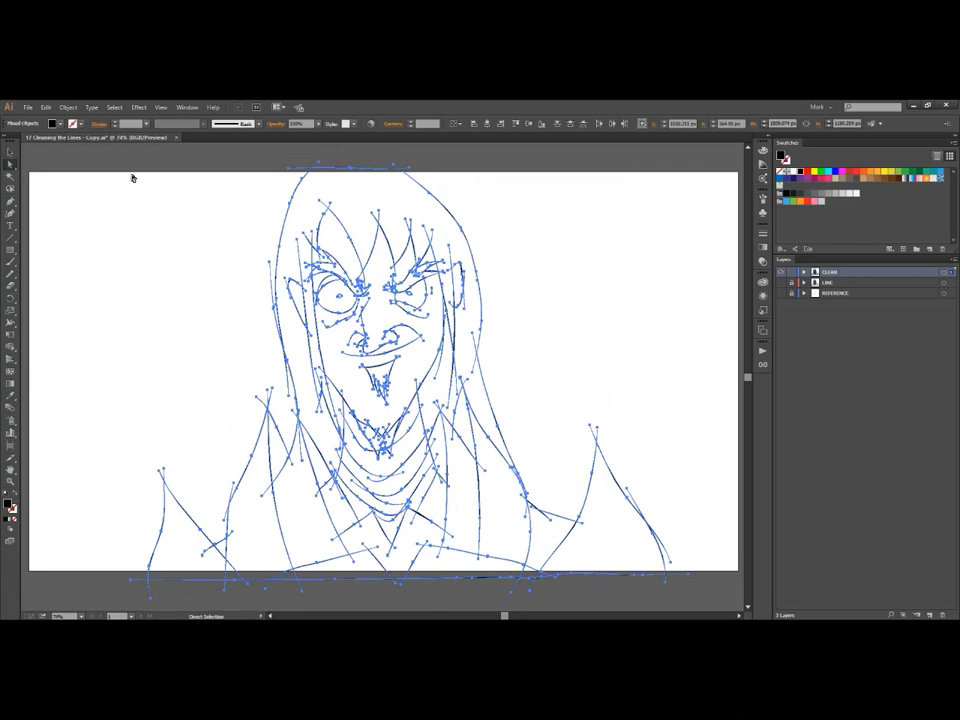
{"action": "left_click", "coordinate": [68, 107]}
{"action": "mouse_move", "coordinate": [168, 374]}
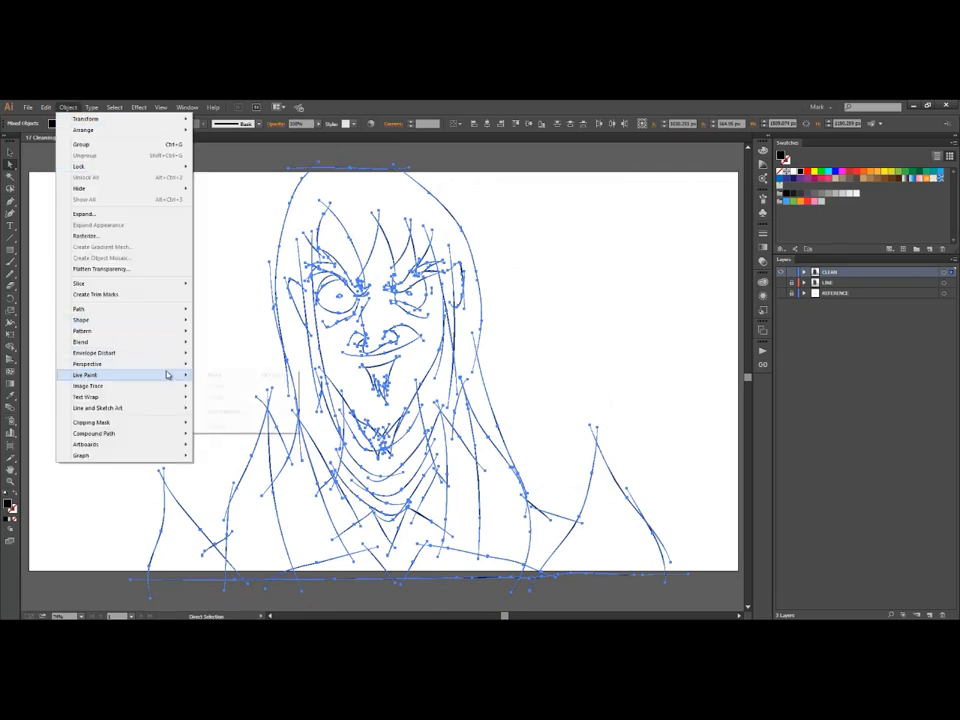
{"action": "left_click", "coordinate": [215, 376]}
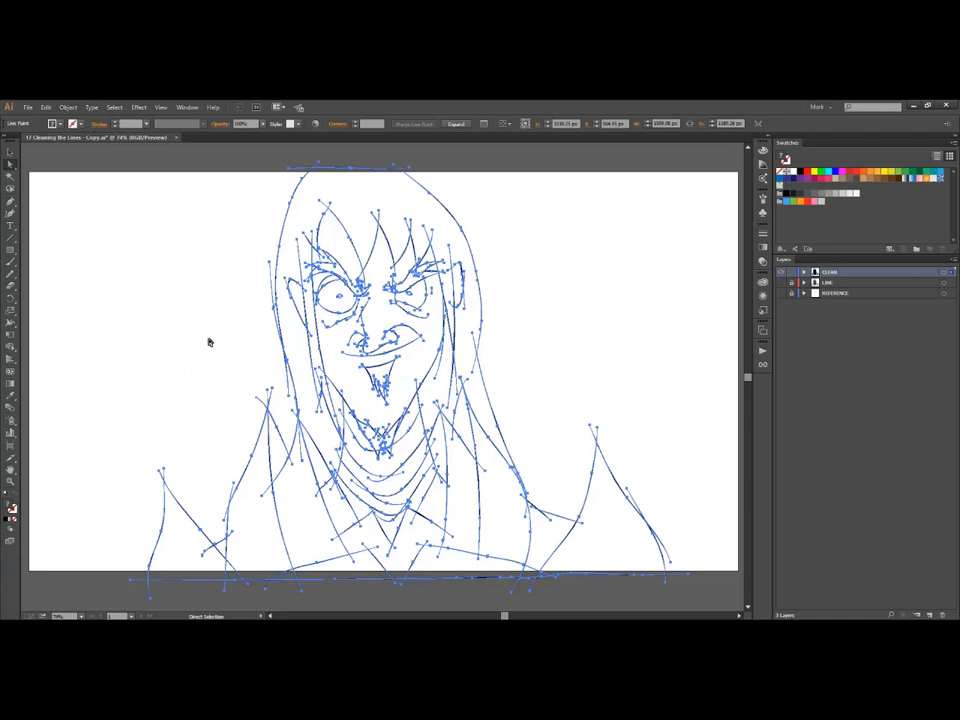
- Expand the Live Paint group into separate shapes
{"action": "left_click", "coordinate": [68, 107]}
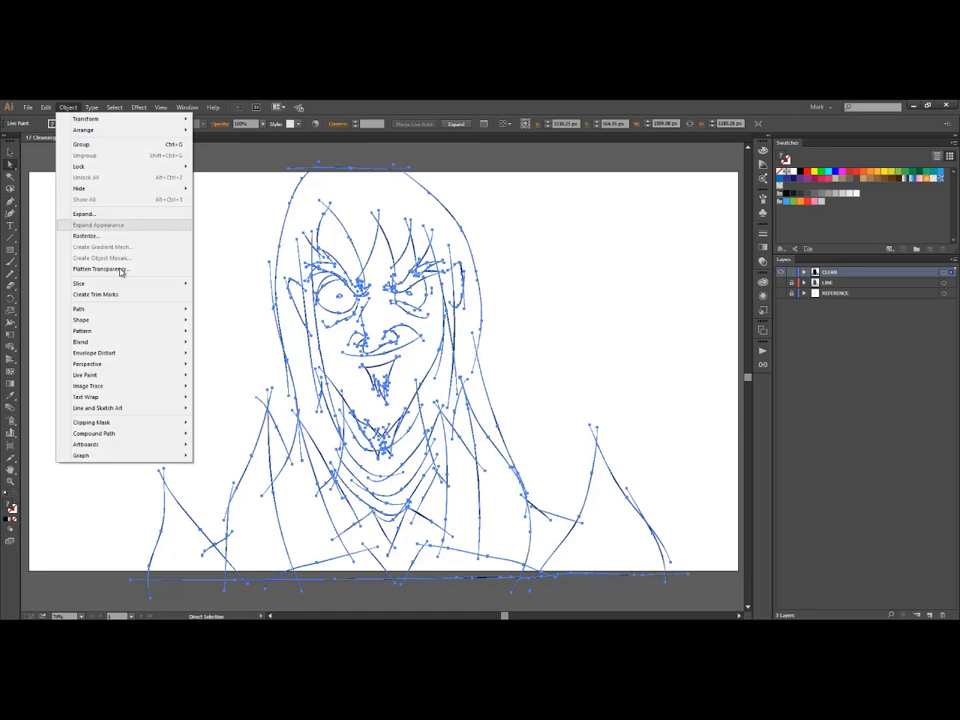
{"action": "mouse_move", "coordinate": [160, 375]}
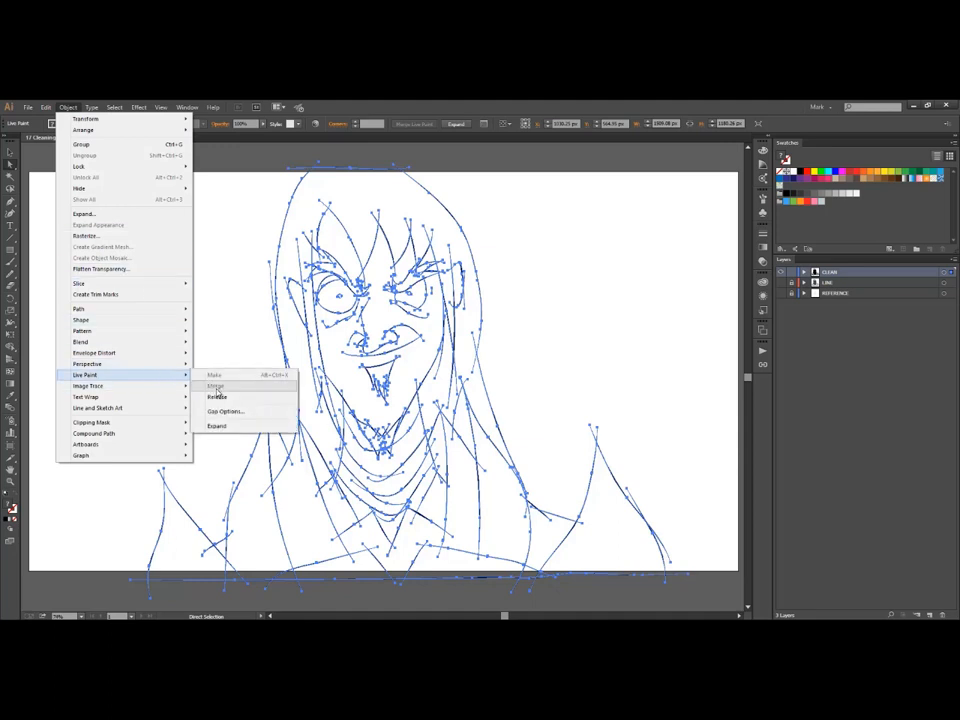
{"action": "left_click", "coordinate": [216, 426]}
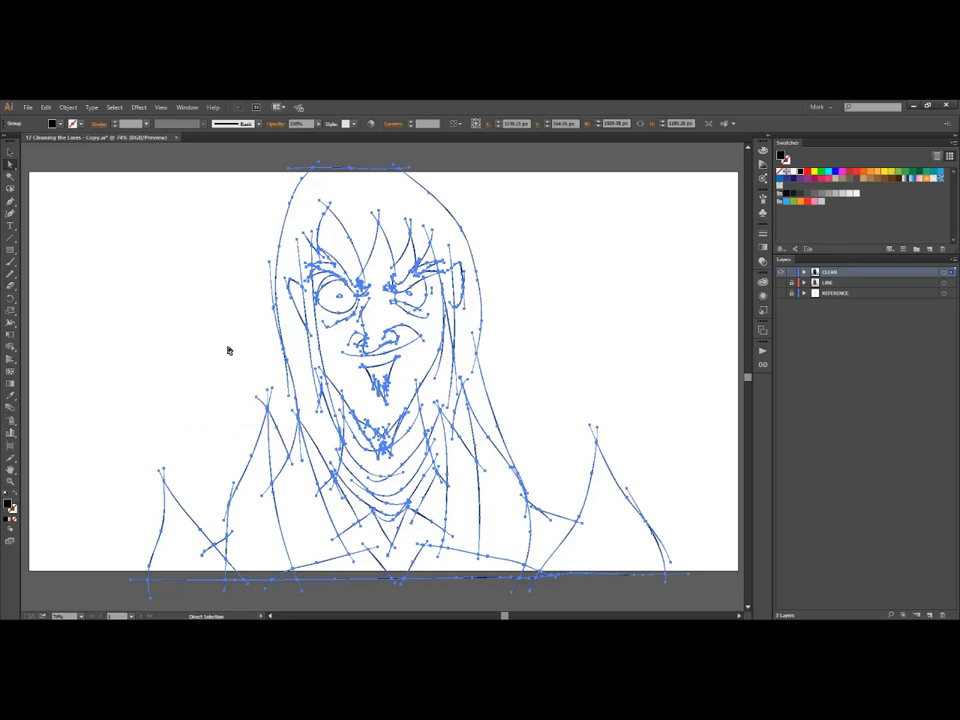
- Undo the Live Paint conversion and expansion of the line work
{"action": "key", "text": "v"}
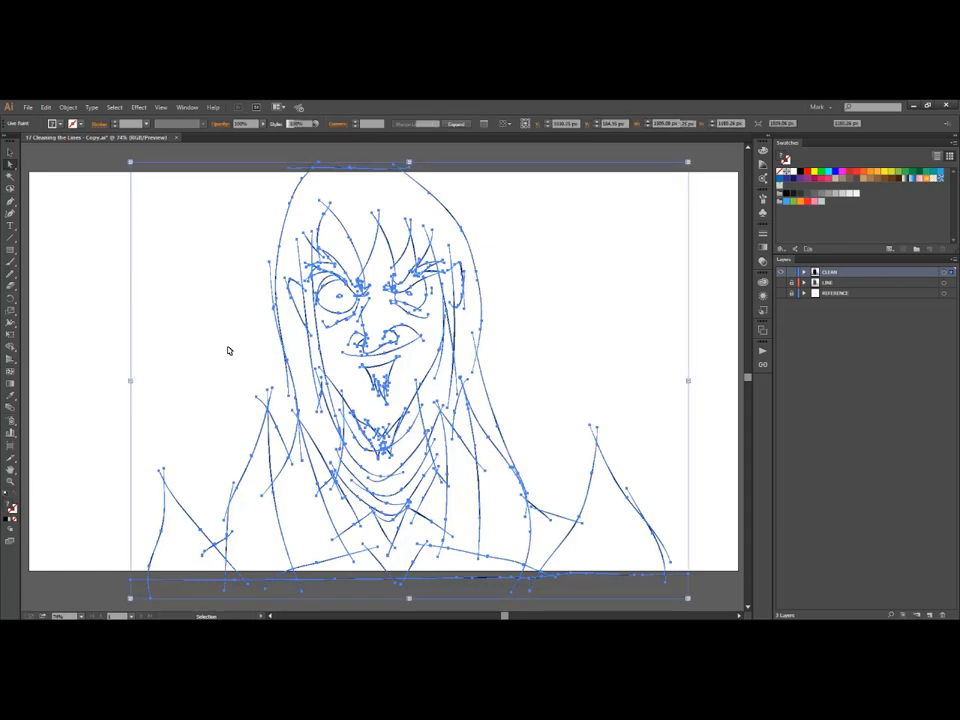
{"action": "left_click", "coordinate": [228, 350]}
{"action": "key", "text": "a"}
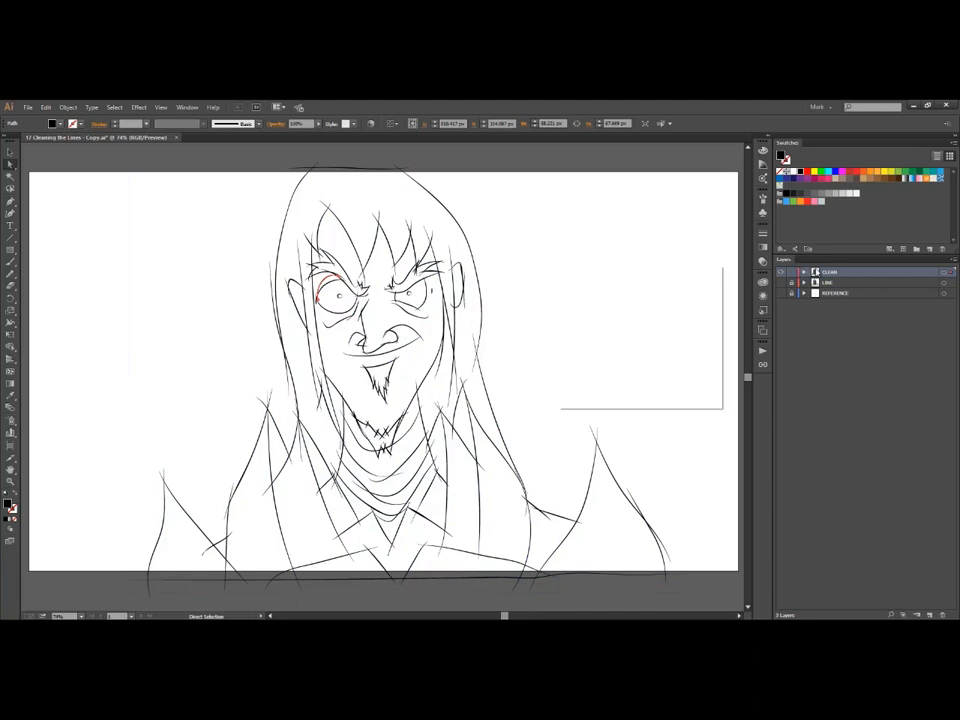
- Set the CLEAN layer's color to Light Blue again and deselect the eyelid stroke
{"action": "double_click", "coordinate": [821, 272]}
{"action": "left_click", "coordinate": [617, 315]}
{"action": "left_click", "coordinate": [621, 328]}
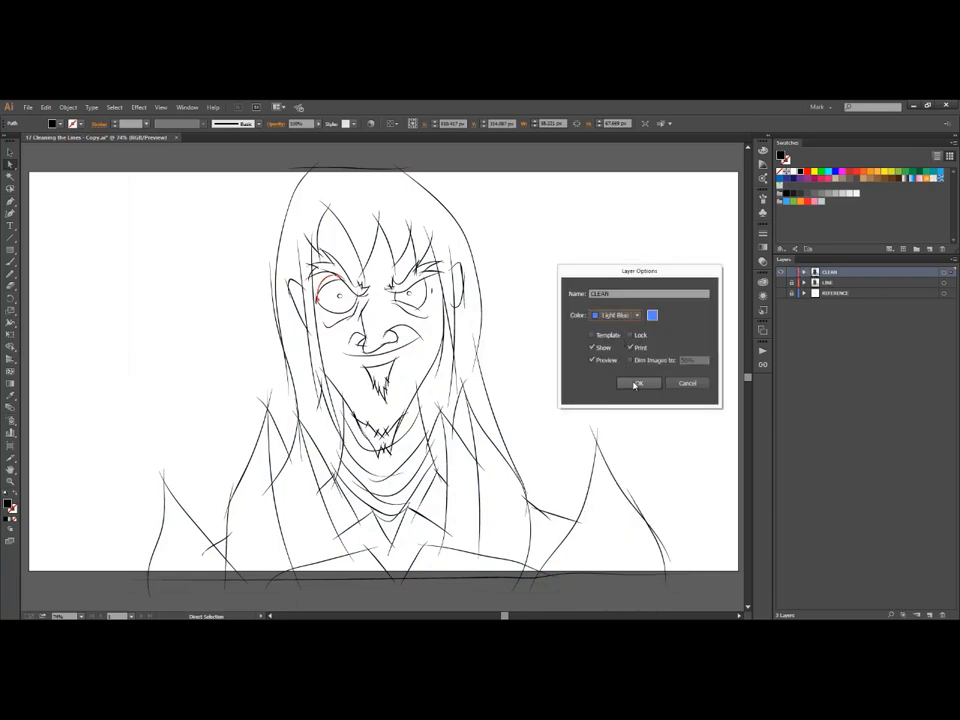
{"action": "left_click", "coordinate": [634, 386]}
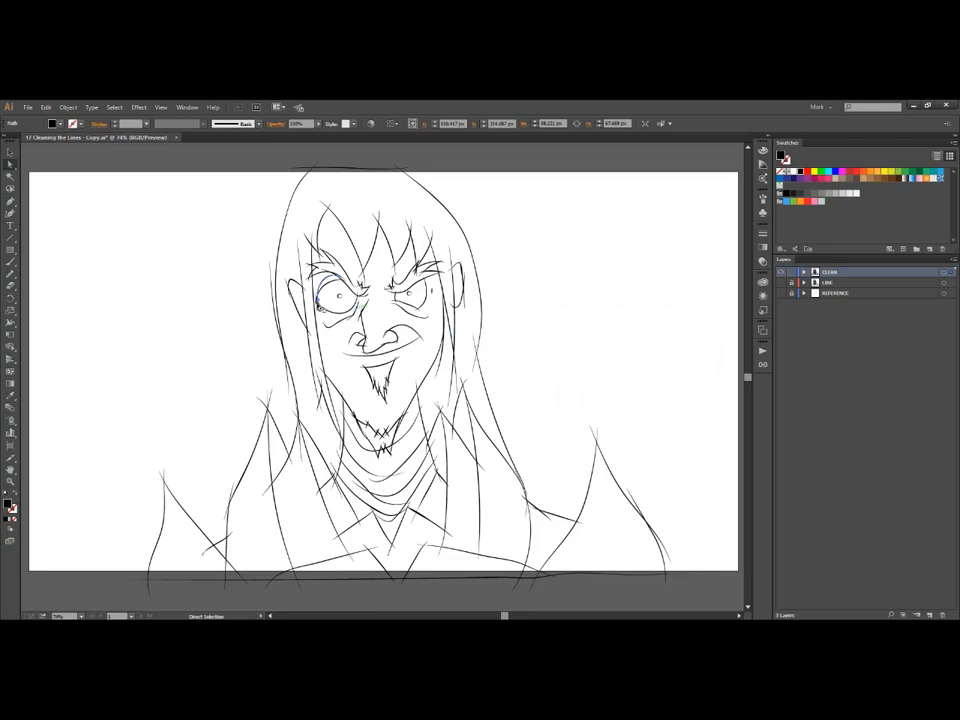
{"action": "left_click", "coordinate": [237, 270]}
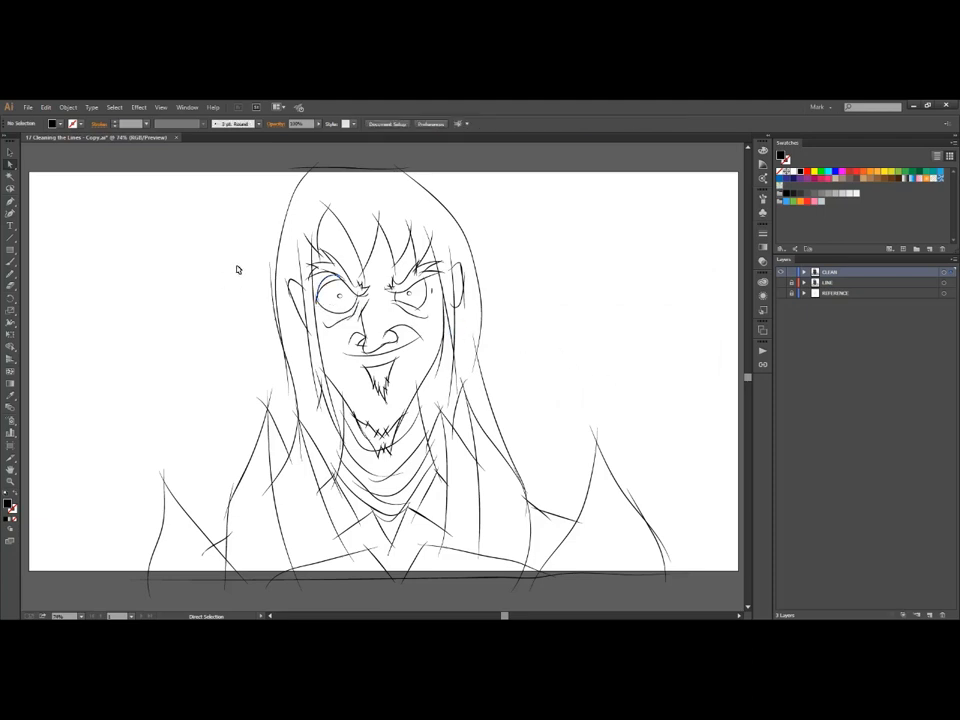
- Turn all the line work into a Live Paint group and expand it so the strokes split at their intersections
{"action": "key", "text": "ctrl+a"}
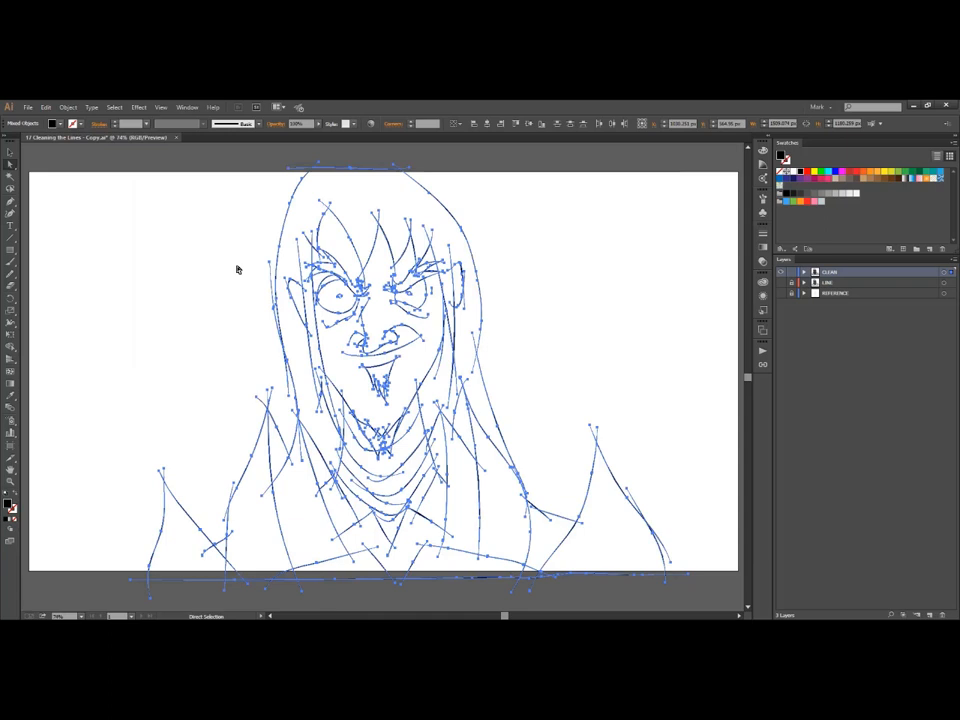
{"action": "key", "text": "ctrl+alt+x"}
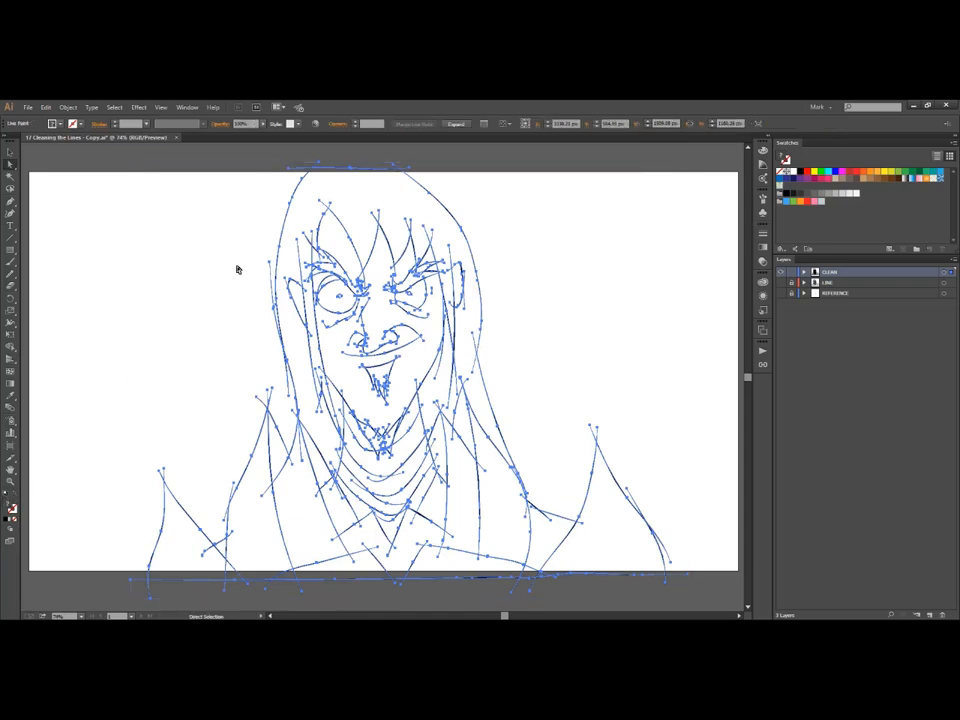
{"action": "left_click", "coordinate": [457, 125]}
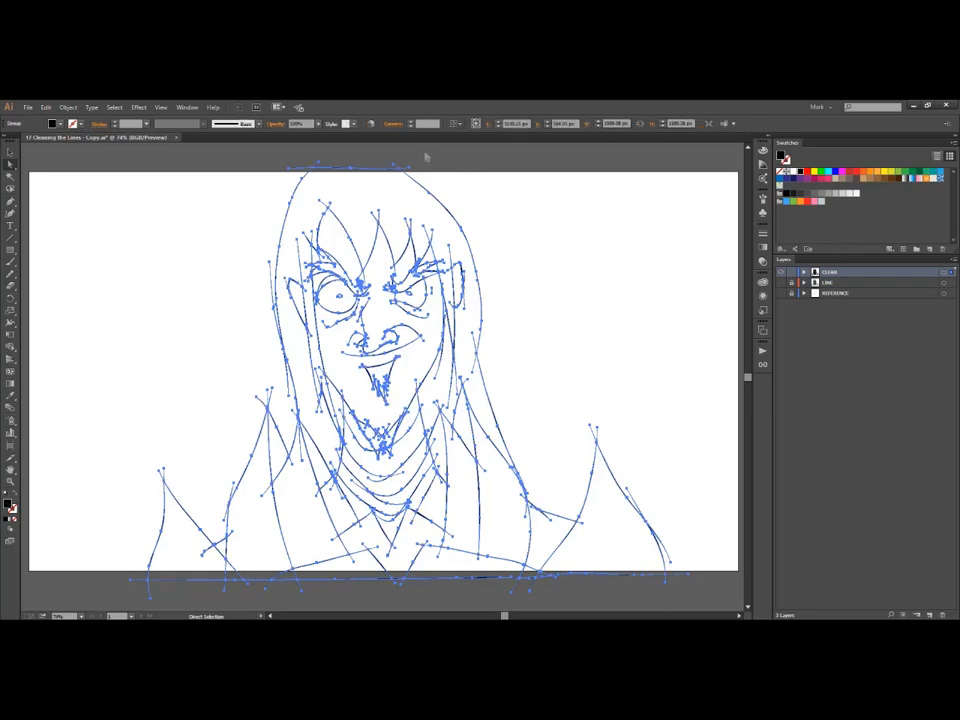
{"action": "key", "text": "v"}
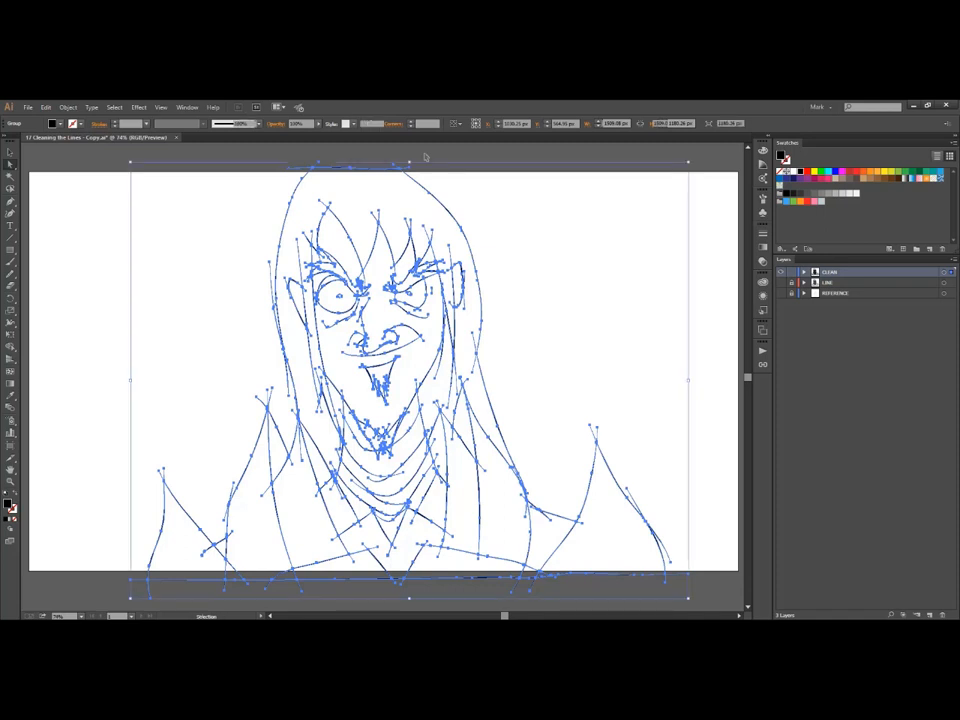
{"action": "key", "text": "ctrl+shift+g"}
{"action": "key", "text": "ctrl+shift+a"}
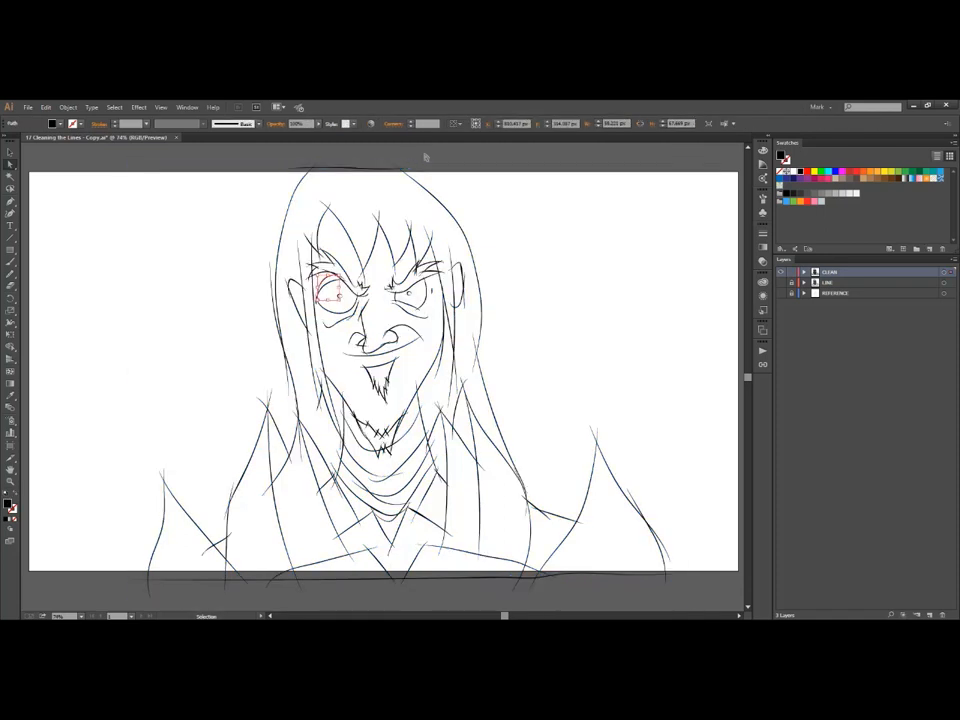
{"action": "key", "text": "ctrl+a"}
{"action": "key", "text": "a"}
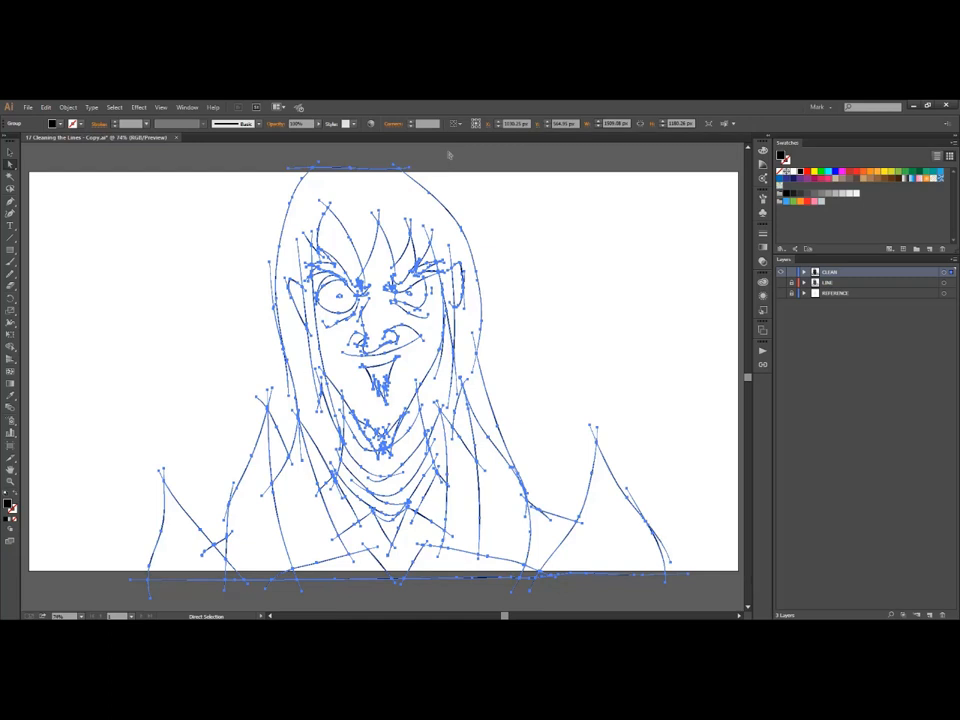
- Pull the overshooting tip of the upper eyelid line away at the left eye's outer corner and delete it
{"action": "key", "text": "ctrl+space"}
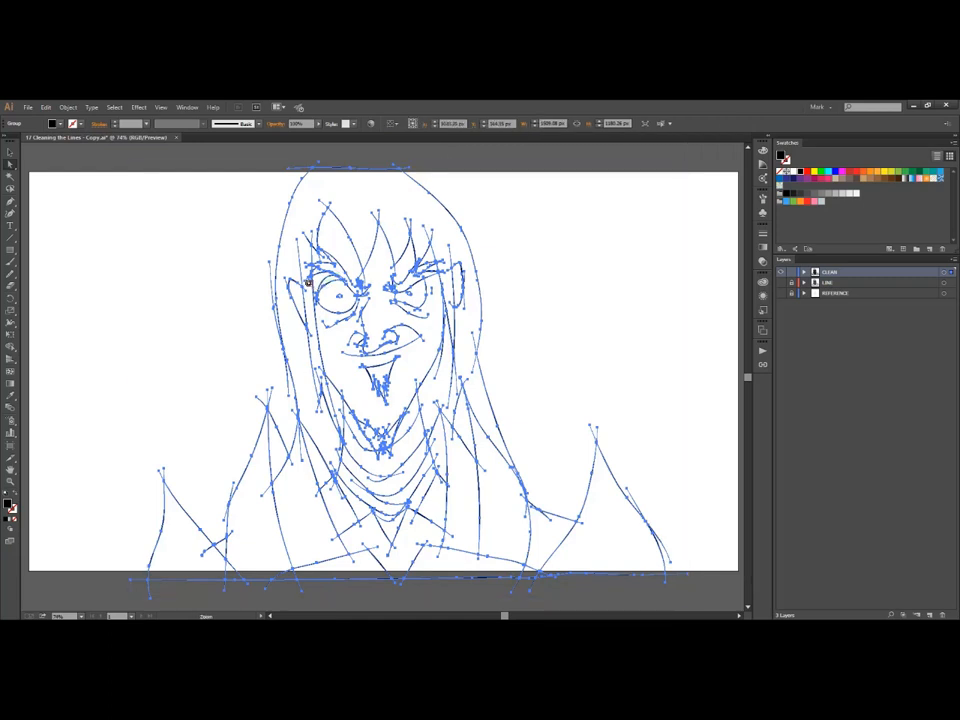
{"action": "left_click_drag", "start_coordinate": [308, 283], "coordinate": [355, 313]}
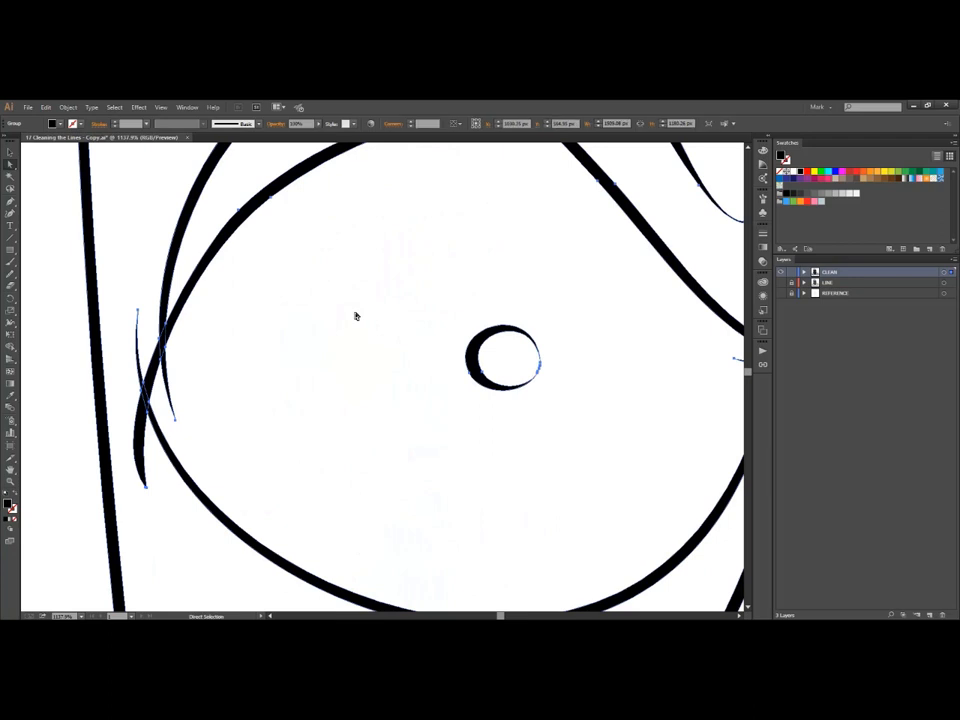
{"action": "left_click", "coordinate": [335, 315]}
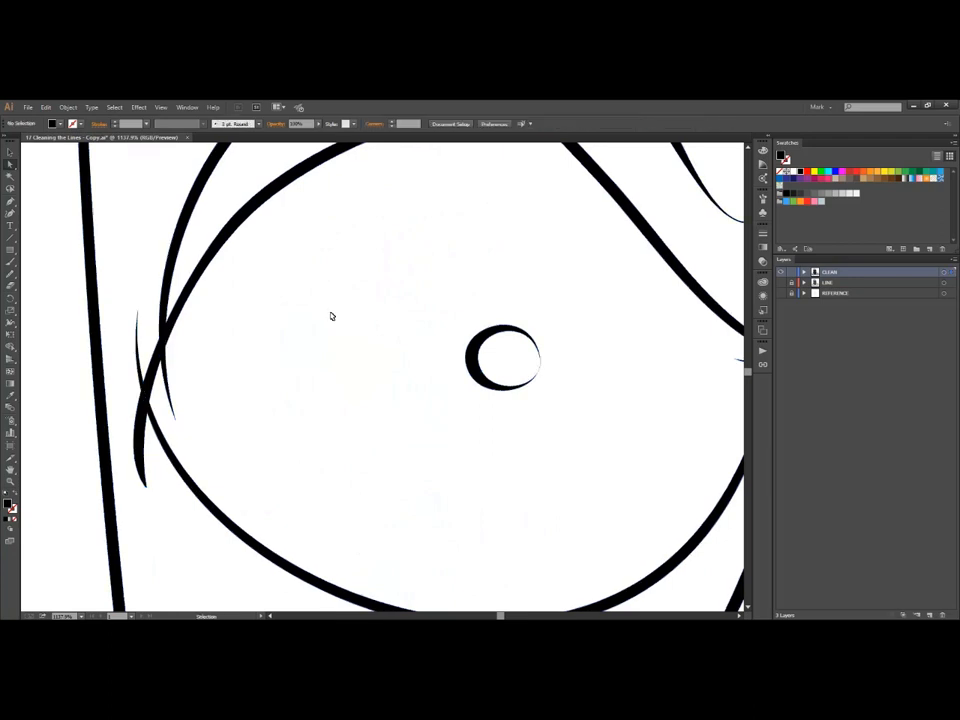
{"action": "left_click", "coordinate": [165, 368]}
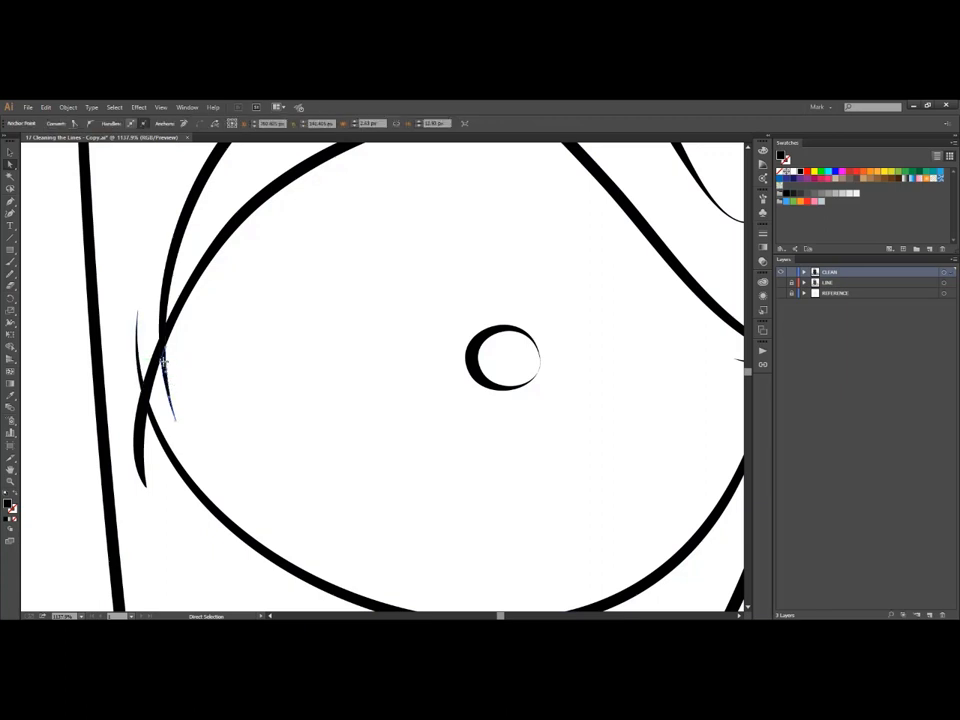
{"action": "left_click_drag", "start_coordinate": [165, 368], "coordinate": [215, 367]}
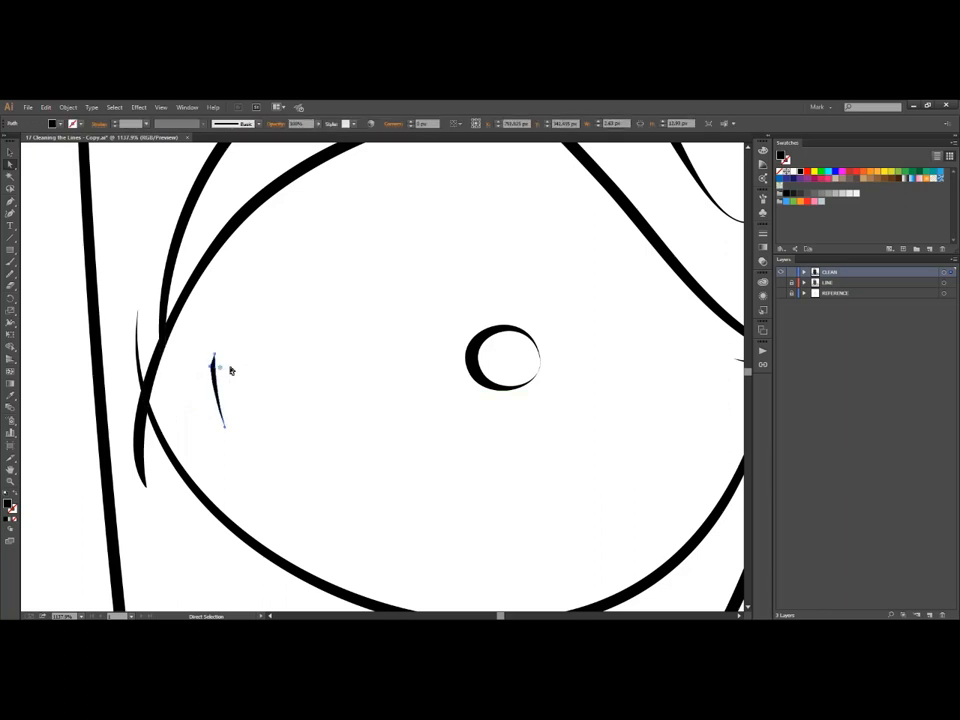
{"action": "key", "text": "Delete"}
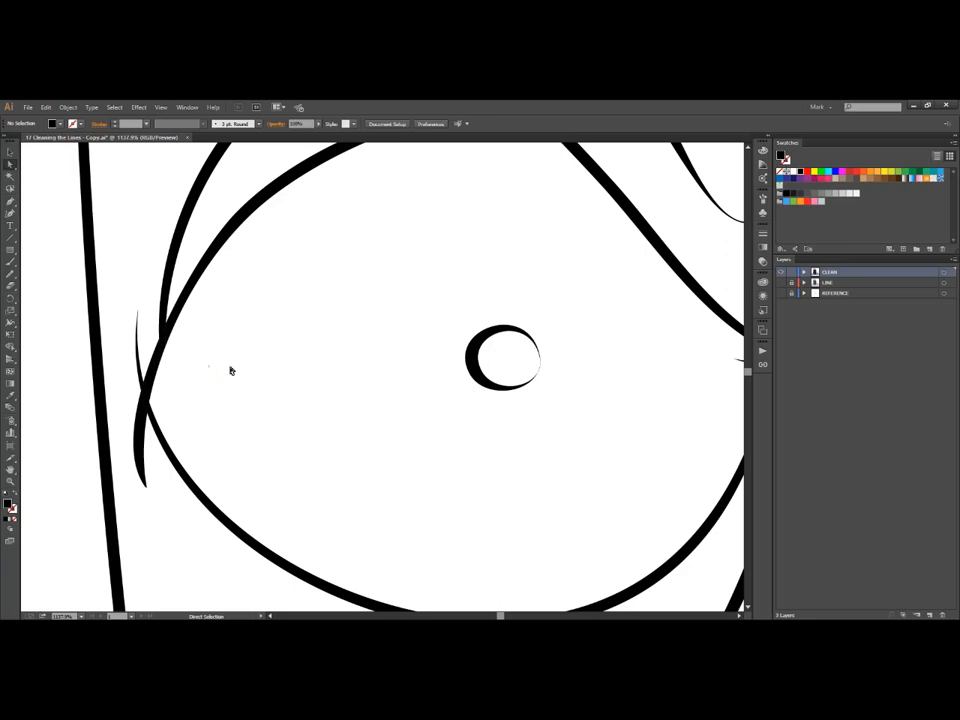
- Delete the line ends that overshoot the intersections on the spike and shoulder on the figure's right-hand side
{"action": "key", "text": "ctrl+minus"}
{"action": "key", "text": "ctrl+0"}
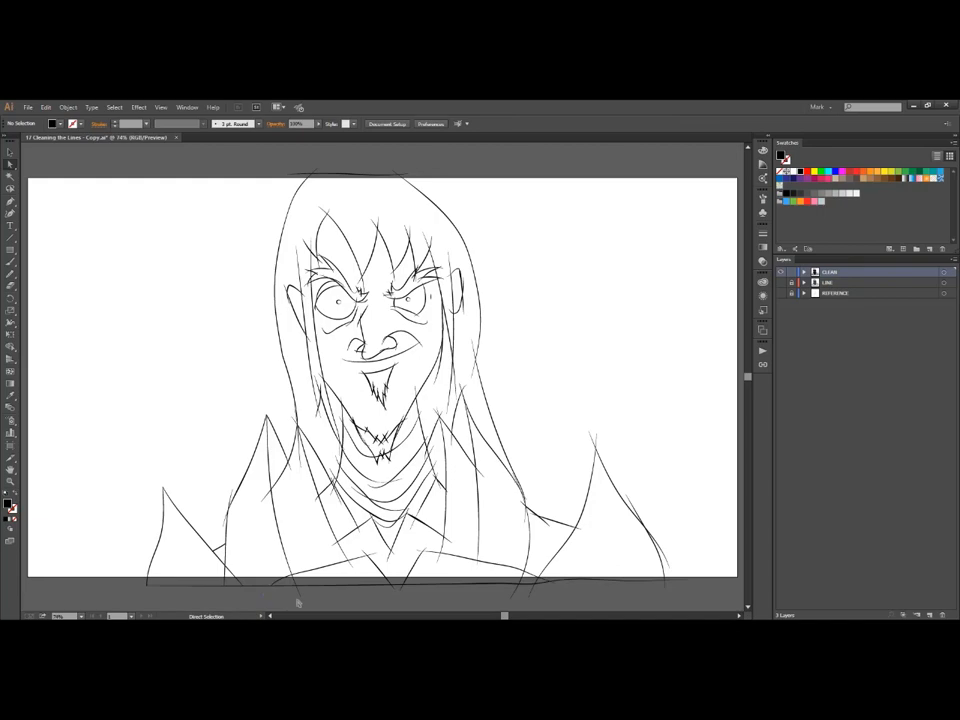
{"action": "left_click", "coordinate": [650, 535]}
{"action": "key", "text": "Delete"}
{"action": "left_click", "coordinate": [593, 441]}
{"action": "key", "text": "Delete"}
{"action": "left_click_drag", "start_coordinate": [514, 494], "coordinate": [558, 525]}
{"action": "key", "text": "ctrl+0"}
- Delete the overshooting line ends on the left-hand shoulder, the left collar and the lapels at the center of the chest
{"action": "left_click", "coordinate": [230, 508]}
{"action": "left_click_drag", "start_coordinate": [283, 395], "coordinate": [314, 436]}
{"action": "key", "text": "ctrl+0"}
{"action": "left_click", "coordinate": [332, 543]}
{"action": "key", "text": "Delete"}
{"action": "left_click", "coordinate": [393, 557]}
{"action": "key", "text": "Delete"}
{"action": "left_click_drag", "start_coordinate": [378, 533], "coordinate": [434, 570]}
{"action": "key", "text": "ctrl+0"}
- Remove the excess line ends along the lower edge of the right-hand cape and where the hair meets the shoulder
{"action": "left_click", "coordinate": [538, 581]}
{"action": "left_click", "coordinate": [571, 591]}
{"action": "left_click_drag", "start_coordinate": [459, 458], "coordinate": [540, 516]}
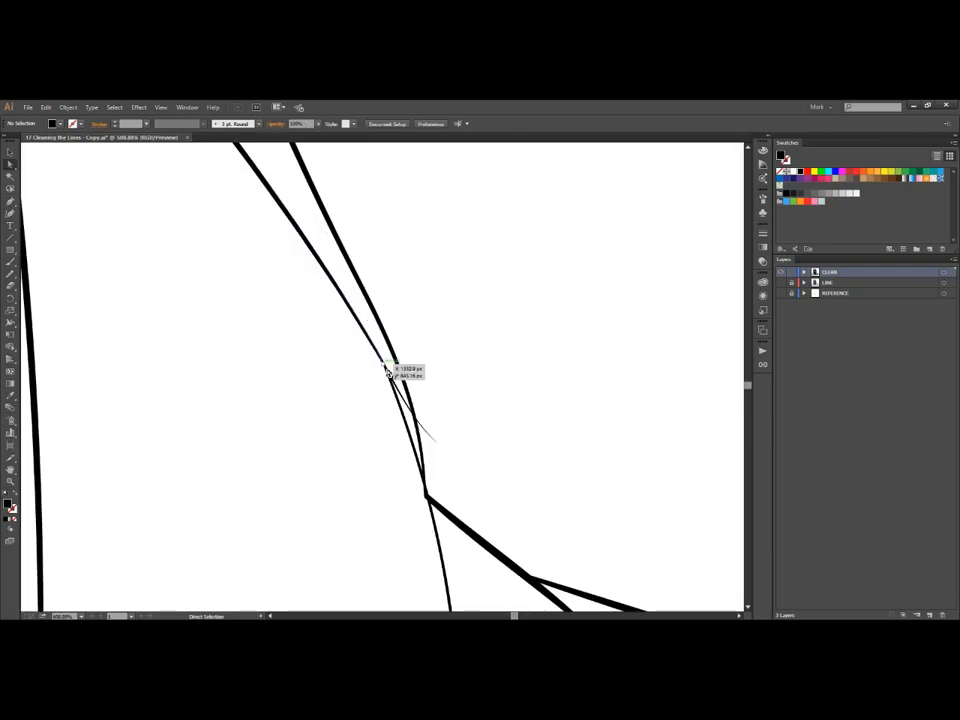
{"action": "key", "text": "ctrl+0"}
- Delete the overshooting ends of the neck folds between the left and right collar edges
{"action": "left_click_drag", "start_coordinate": [391, 413], "coordinate": [317, 544]}
{"action": "left_click", "coordinate": [317, 379]}
{"action": "key", "text": "Delete"}
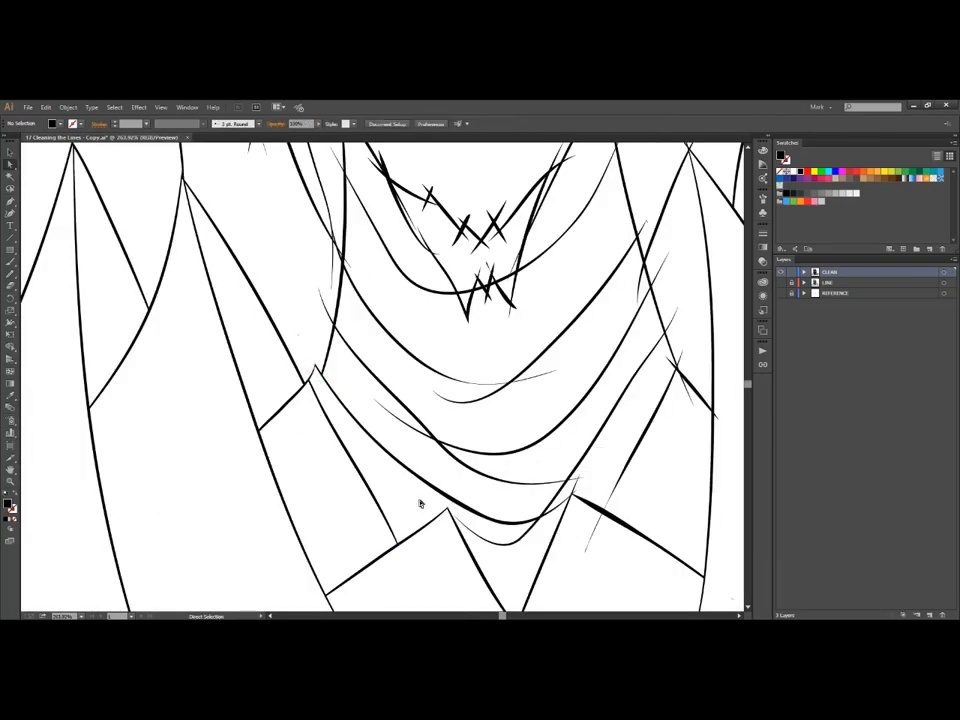
{"action": "left_click", "coordinate": [582, 481]}
{"action": "key", "text": "Delete"}
{"action": "left_click_drag", "start_coordinate": [556, 473], "coordinate": [598, 503]}
{"action": "key", "text": "ctrl+0"}
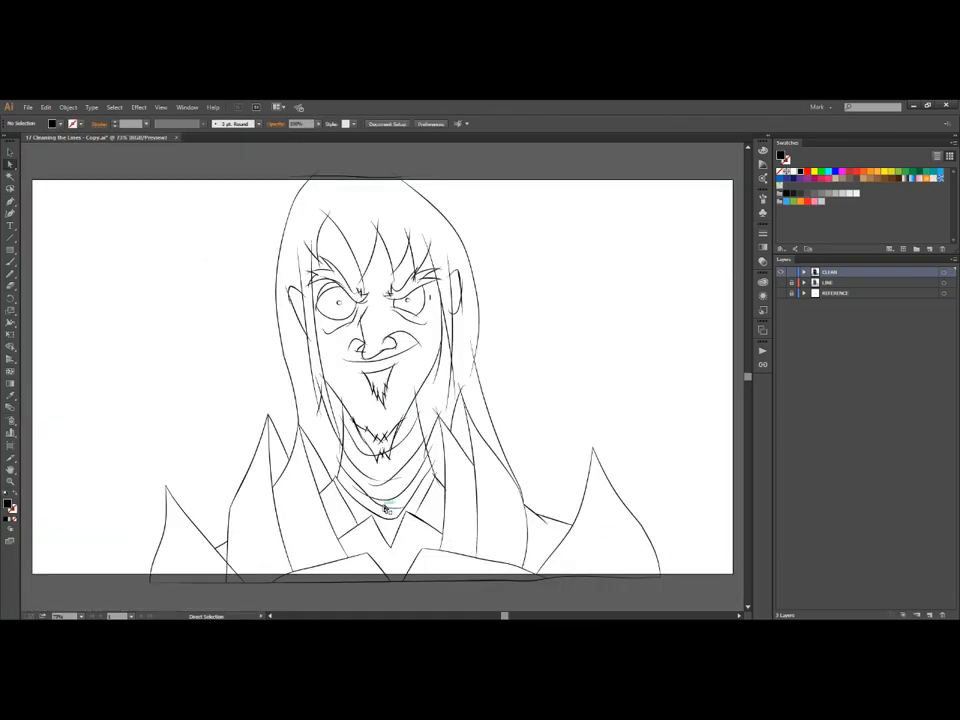
- Delete the line ends that cross beyond the right-hand collar, from its inner corner up to its peak
{"action": "left_click_drag", "start_coordinate": [476, 391], "coordinate": [392, 503]}
{"action": "left_click", "coordinate": [380, 480]}
{"action": "key", "text": "Delete"}
{"action": "left_click", "coordinate": [350, 390]}
{"action": "key", "text": "Delete"}
{"action": "left_click", "coordinate": [386, 211]}
{"action": "key", "text": "Delete"}
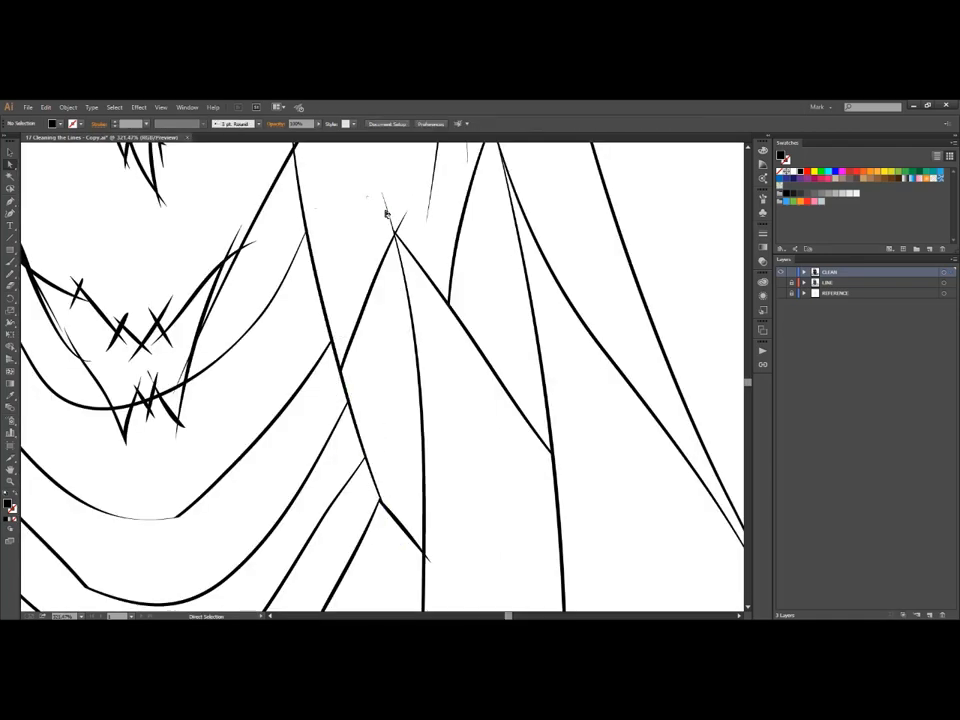
- Delete the stray line ends at the right-hand collar peak and on the hair strands beside the face
{"action": "left_click_drag", "start_coordinate": [368, 219], "coordinate": [422, 255]}
{"action": "key", "text": "ctrl+0"}
{"action": "mouse_move", "coordinate": [446, 378]}
{"action": "left_mouse_down"}
{"action": "mouse_move", "coordinate": [475, 406]}
{"action": "mouse_move", "coordinate": [312, 262]}
{"action": "left_mouse_up"}
{"action": "key", "text": "Delete"}
{"action": "key", "text": "ctrl+0"}
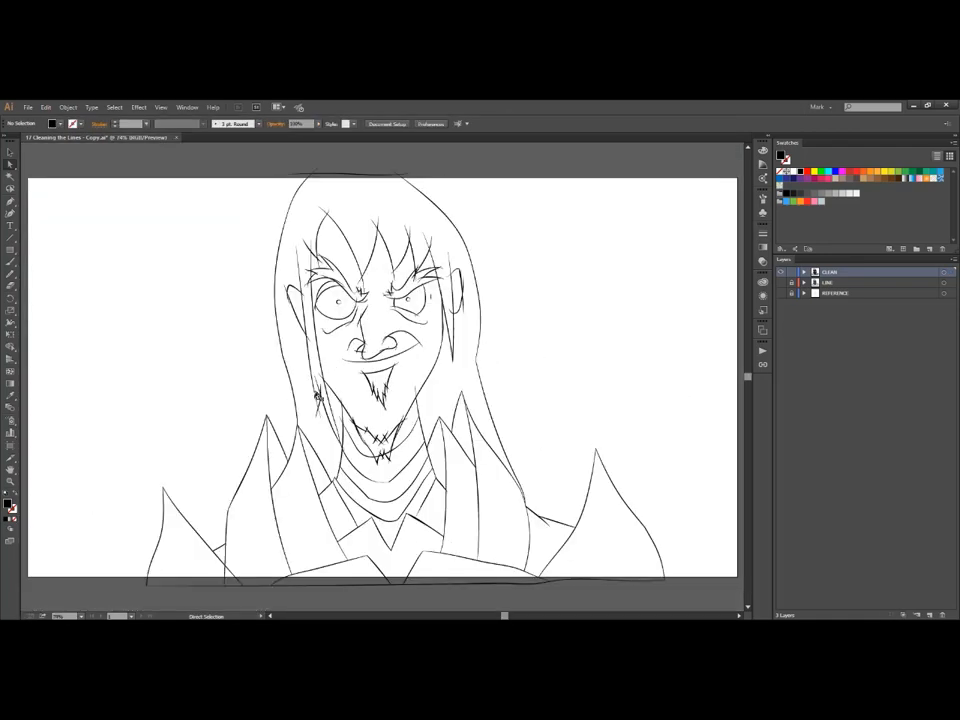
- Delete the crossing line ends around the jagged lower tips of the chin beard
{"action": "left_click_drag", "start_coordinate": [310, 390], "coordinate": [462, 476]}
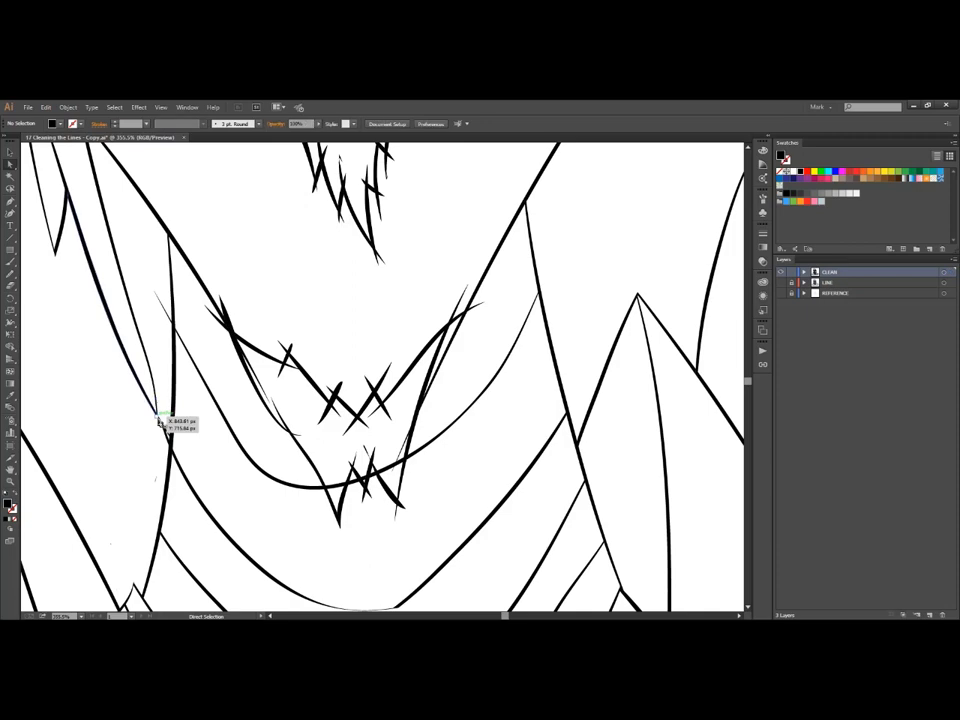
{"action": "left_click", "coordinate": [400, 508]}
{"action": "key", "text": "Delete"}
{"action": "left_click", "coordinate": [358, 484]}
{"action": "key", "text": "Delete"}
{"action": "left_click", "coordinate": [366, 452]}
{"action": "key", "text": "Delete"}
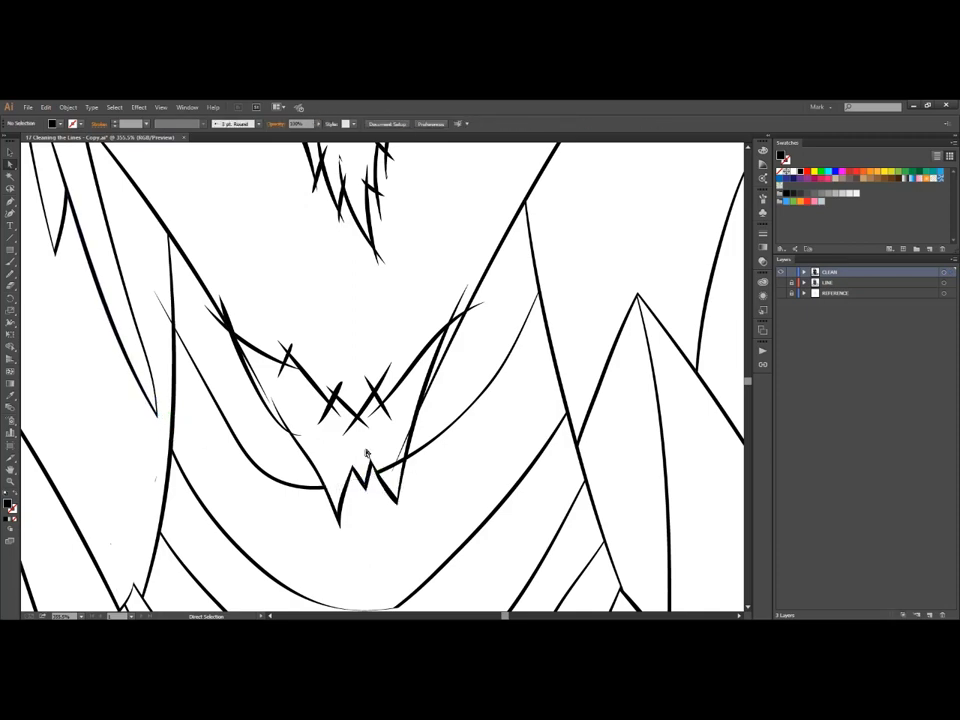
- Delete the overshooting line ends along the side edges of the chin beard and where it meets the left jawline
{"action": "left_click_drag", "start_coordinate": [362, 438], "coordinate": [421, 492]}
{"action": "left_click", "coordinate": [429, 375]}
{"action": "key", "text": "Delete"}
{"action": "key", "text": "ctrl+0"}
{"action": "left_click_drag", "start_coordinate": [327, 389], "coordinate": [443, 464]}
{"action": "left_click", "coordinate": [178, 338]}
{"action": "key", "text": "Delete"}
{"action": "left_click", "coordinate": [252, 450]}
{"action": "key", "text": "Delete"}
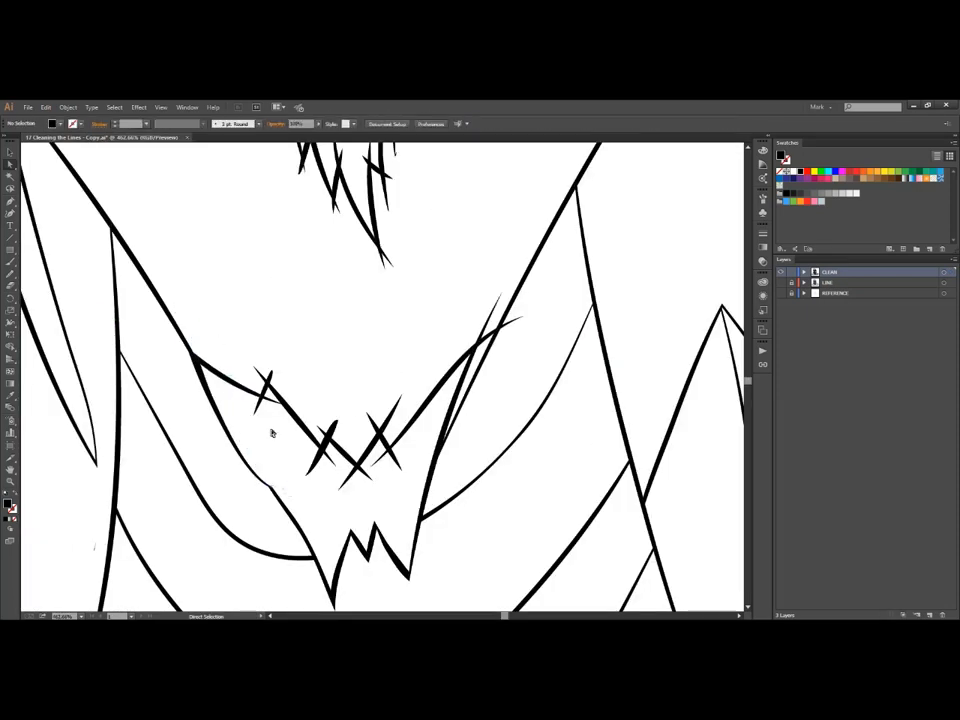
- Delete the crossing line ends along the jagged upper edge of the chin beard and where it meets the right jawline
{"action": "left_click", "coordinate": [331, 461]}
{"action": "key", "text": "Delete"}
{"action": "left_click", "coordinate": [398, 462]}
{"action": "key", "text": "Delete"}
{"action": "left_click", "coordinate": [503, 323]}
{"action": "key", "text": "Delete"}
- Delete the overshooting line ends at the upper corners and jagged tips of the small beard below the mouth
{"action": "left_click_drag", "start_coordinate": [506, 326], "coordinate": [501, 565]}
{"action": "left_click", "coordinate": [238, 267]}
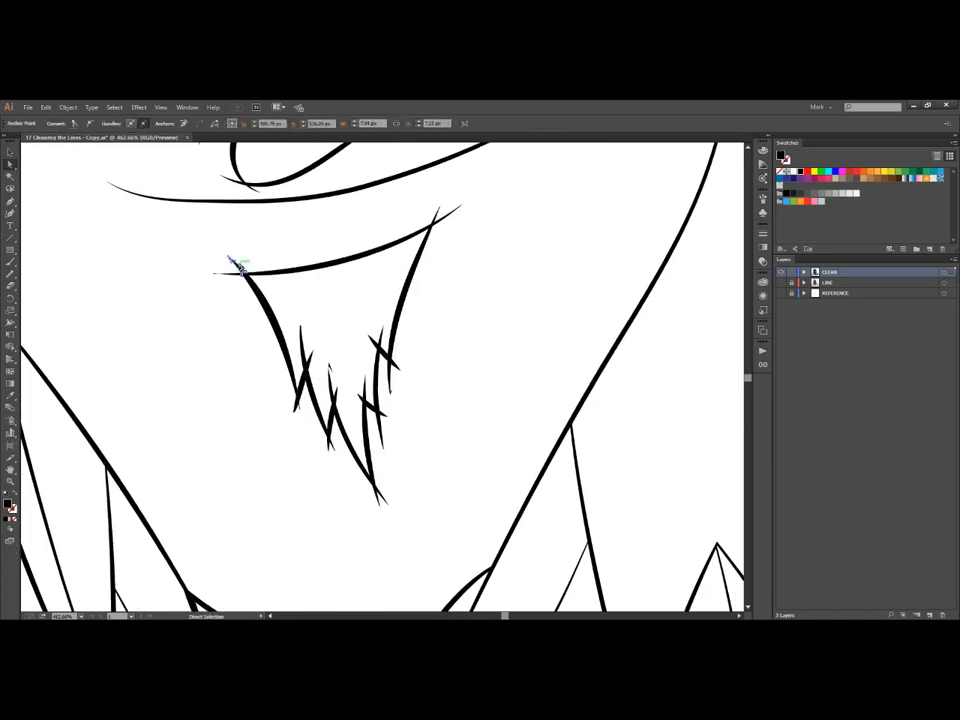
{"action": "left_click", "coordinate": [311, 357]}
{"action": "key", "text": "Delete"}
{"action": "left_click", "coordinate": [380, 432]}
{"action": "key", "text": "Delete"}
{"action": "left_click", "coordinate": [391, 364]}
{"action": "key", "text": "Delete"}
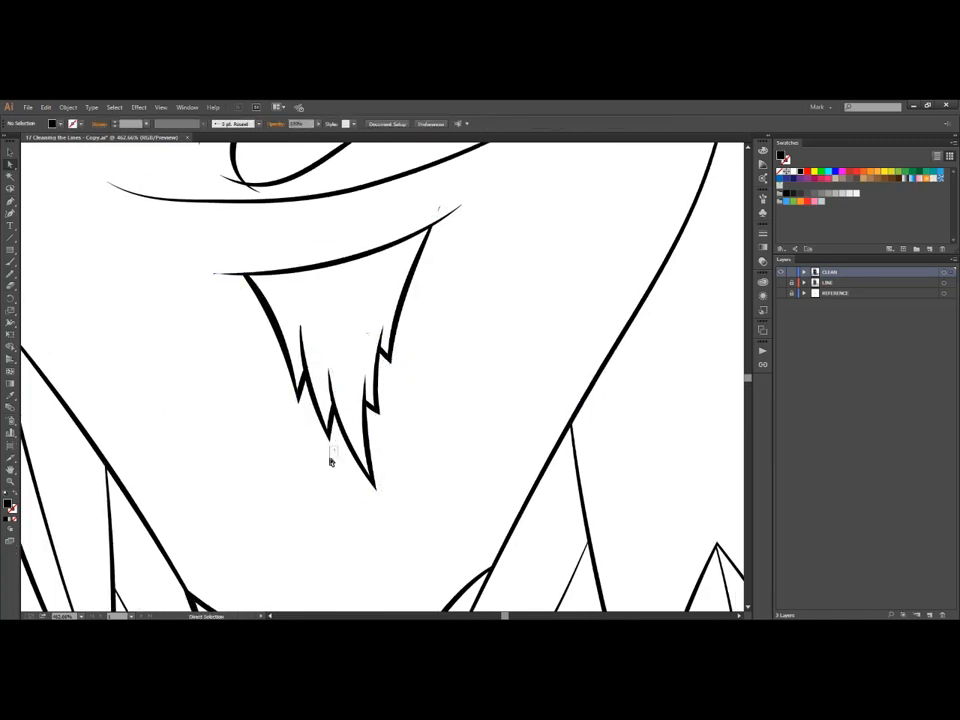
{"action": "left_click_drag", "start_coordinate": [172, 252], "coordinate": [249, 302]}
{"action": "left_click", "coordinate": [432, 355]}
{"action": "key", "text": "Delete"}
- Delete the tiny fragment protruding from the junction of the thick lines
{"action": "key", "text": "ctrl+0"}
{"action": "left_click_drag", "start_coordinate": [313, 294], "coordinate": [450, 385]}
{"action": "left_click_drag", "start_coordinate": [264, 349], "coordinate": [320, 386]}
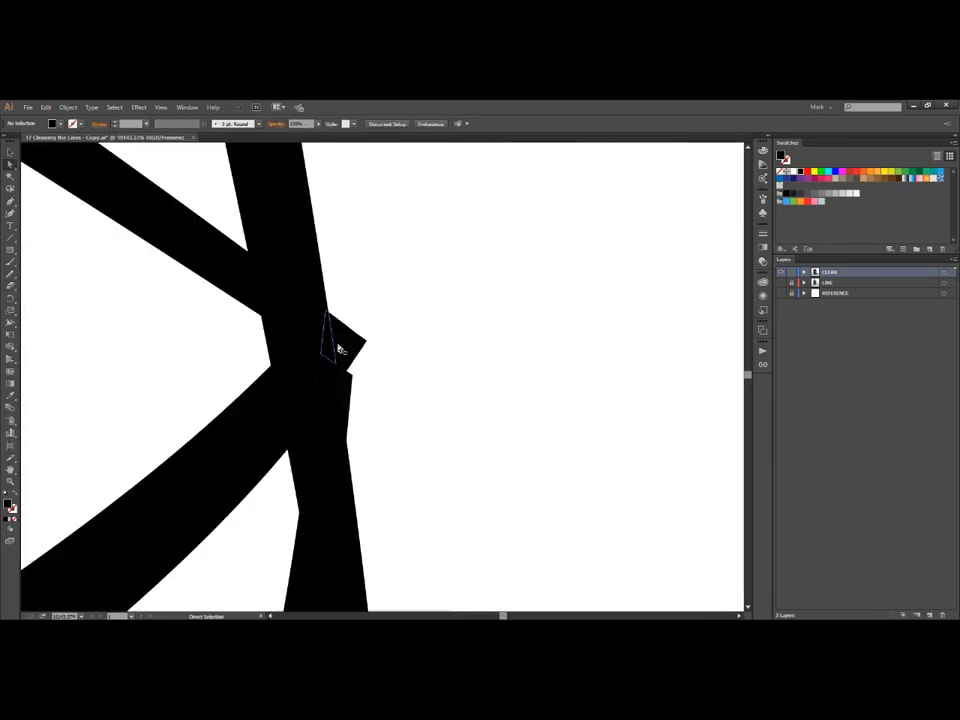
{"action": "left_click", "coordinate": [337, 343]}
{"action": "key", "text": "Delete"}
- Delete the overshooting line ends around the nose and the right-hand eye
{"action": "scroll", "coordinate": [320, 355], "scroll_direction": "down", "scroll_amount": 8}
{"action": "left_click", "coordinate": [323, 449]}
{"action": "key", "text": "Delete"}
{"action": "left_click", "coordinate": [326, 386]}
{"action": "key", "text": "Delete"}
{"action": "left_click", "coordinate": [421, 393]}
{"action": "key", "text": "Delete"}
{"action": "left_click", "coordinate": [494, 369]}
{"action": "key", "text": "Delete"}
{"action": "left_click", "coordinate": [433, 333]}
{"action": "left_click", "coordinate": [286, 255]}
{"action": "key", "text": "Delete"}
- Delete the overshooting line ends on the right-hand eyebrow and ear
{"action": "left_click", "coordinate": [379, 247], "text": "ctrl+alt"}
{"action": "left_click", "coordinate": [463, 319]}
{"action": "key", "text": "Delete"}
{"action": "left_click", "coordinate": [540, 350]}
{"action": "key", "text": "Delete"}
{"action": "left_click", "coordinate": [598, 218]}
{"action": "left_click", "coordinate": [430, 250]}
{"action": "key", "text": "Delete"}
{"action": "left_click_drag", "start_coordinate": [527, 223], "coordinate": [371, 289]}
{"action": "left_click", "coordinate": [505, 458]}
{"action": "key", "text": "Delete"}
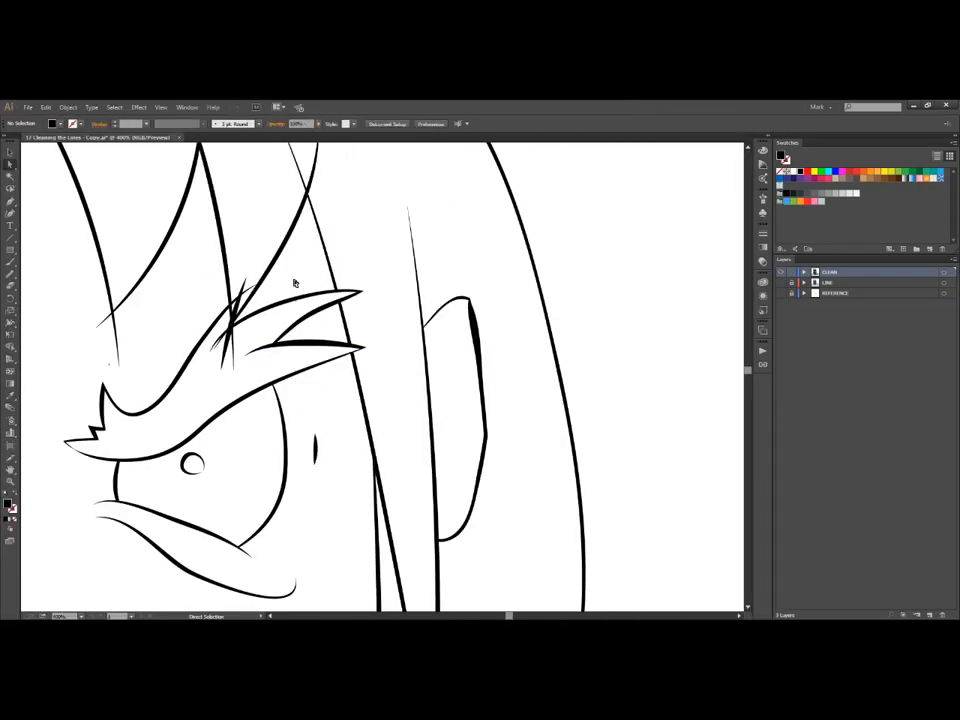
- Delete the crossing line ends at the pointed tips of the hair fringe
{"action": "key", "text": "ctrl+equal"}
{"action": "key", "text": "ctrl+equal"}
{"action": "key", "text": "ctrl+minus"}
{"action": "key", "text": "ctrl+minus"}
{"action": "key", "text": "ctrl+minus"}
{"action": "key", "text": "ctrl+minus"}
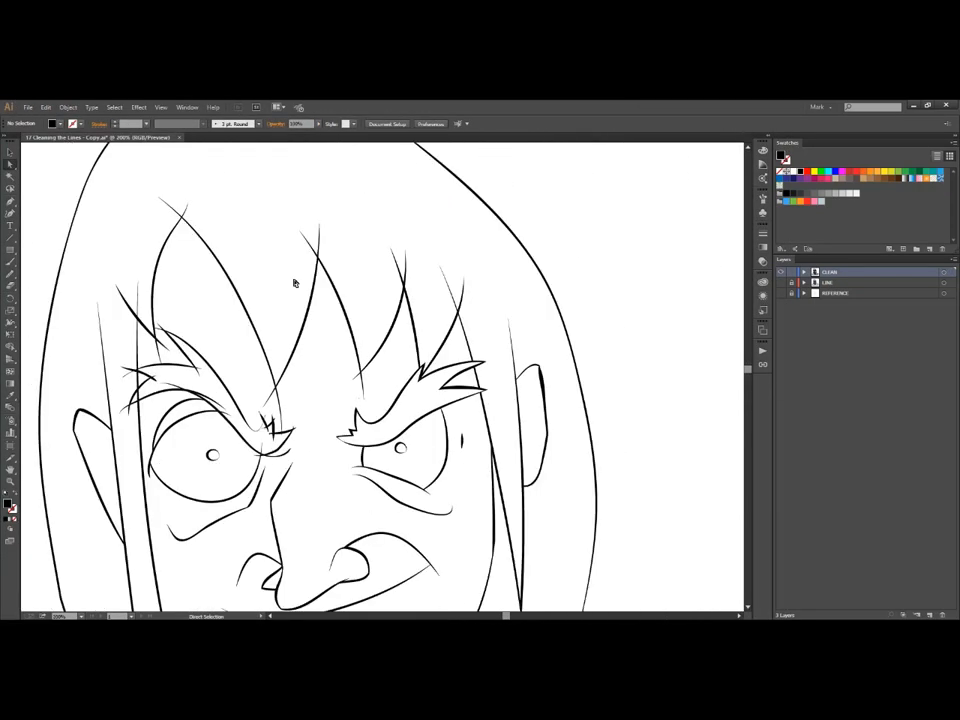
{"action": "key", "text": "Delete"}
{"action": "key", "text": "Delete"}
{"action": "key", "text": "Delete"}
- Delete the overshooting line ends at the outer spikes of the left-hand eyebrow and the hair beside it
{"action": "key", "text": "ctrl+equal"}
{"action": "key", "text": "ctrl+equal"}
{"action": "key", "text": "ctrl+equal"}
{"action": "key", "text": "Delete"}
{"action": "key", "text": "Delete"}
{"action": "key", "text": "Delete"}
{"action": "key", "text": "Delete"}
{"action": "key", "text": "Delete"}
{"action": "key", "text": "ctrl+minus"}
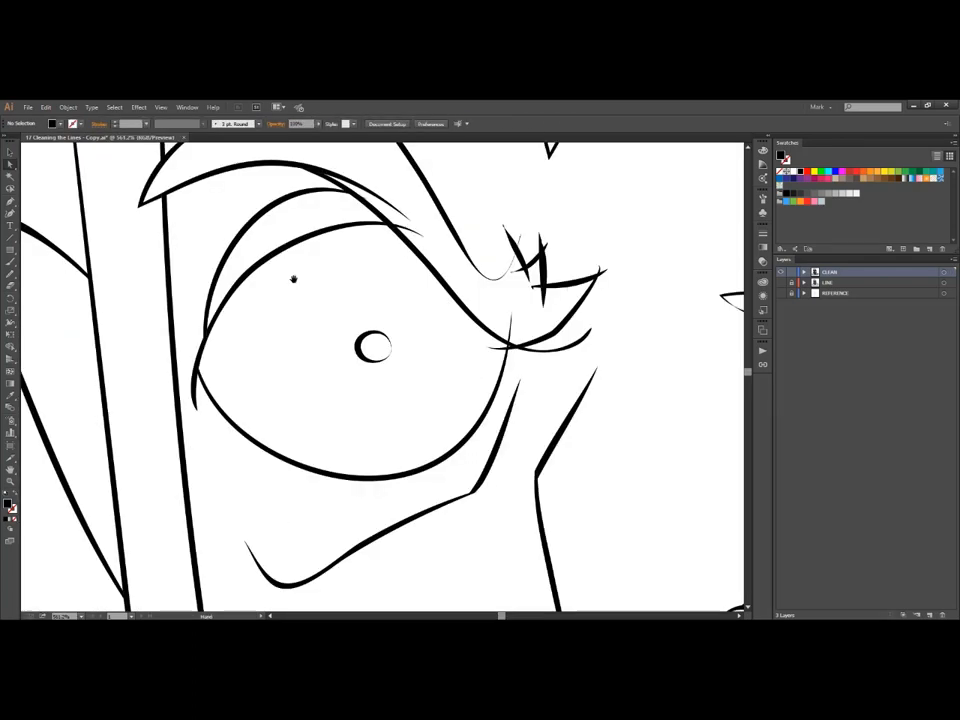
- Delete the crossing line ends at the inner tip of the left-hand eyebrow and around the left-hand eye
{"action": "key", "text": "Delete"}
{"action": "key", "text": "ctrl+equal"}
{"action": "key", "text": "ctrl+equal"}
{"action": "key", "text": "ctrl+equal"}
{"action": "key", "text": "ctrl+minus"}
{"action": "key", "text": "ctrl+minus"}
{"action": "key", "text": "ctrl+minus"}
{"action": "key", "text": "ctrl+minus"}
{"action": "key", "text": "Delete"}
{"action": "key", "text": "Delete"}
{"action": "key", "text": "Delete"}
{"action": "key", "text": "Delete"}
{"action": "key", "text": "Delete"}
- Inspect the cleaned line art across the whole character, including the hair fringe, nose, mouth and beard
{"action": "key", "text": "ctrl+minus"}
{"action": "key", "text": "ctrl+minus"}
{"action": "key", "text": "ctrl+minus"}
{"action": "key", "text": "ctrl+0"}
{"action": "key", "text": "ctrl+0"}
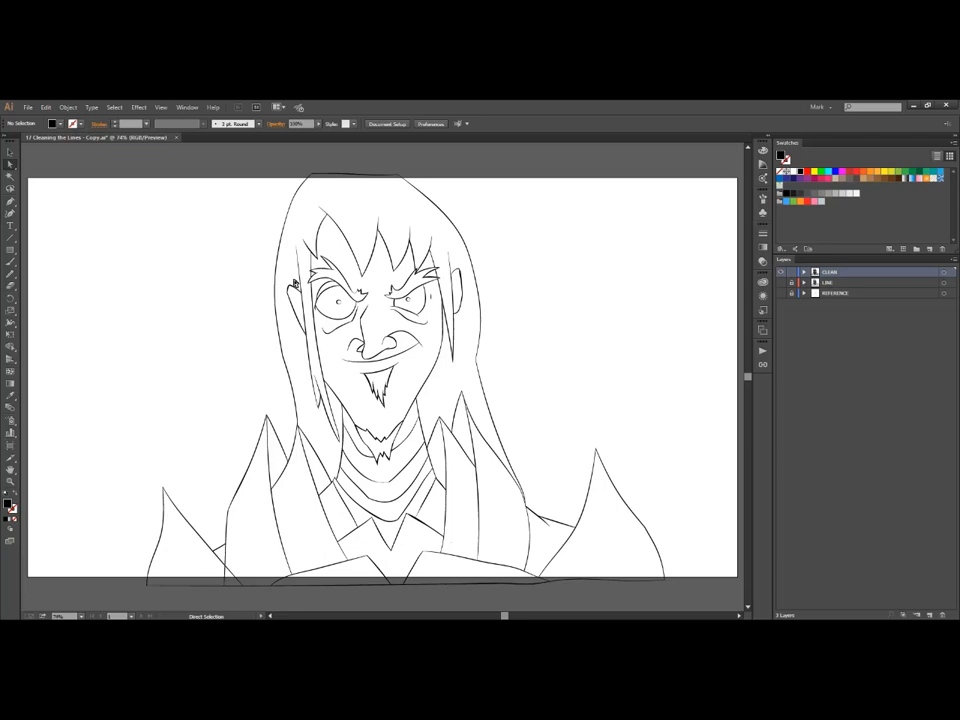
{"action": "key", "text": "v"}
{"action": "key", "text": "z"}
{"action": "left_click_drag", "start_coordinate": [491, 193], "coordinate": [289, 289]}
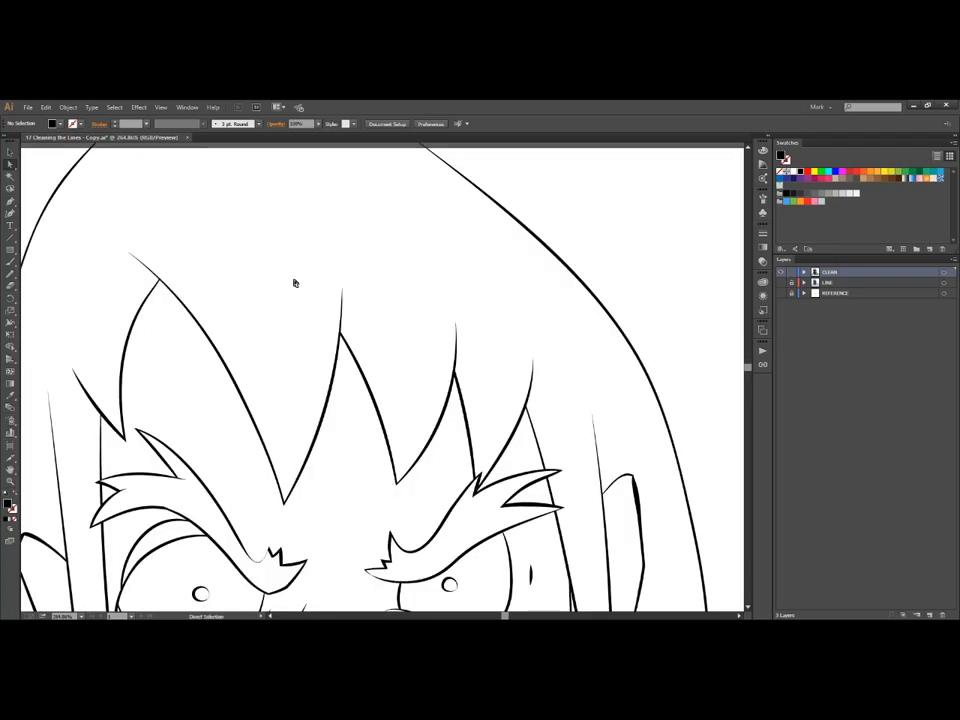
{"action": "key", "text": "space"}
{"action": "left_click_drag", "start_coordinate": [238, 497], "coordinate": [293, 280]}
{"action": "scroll", "coordinate": [293, 280], "scroll_direction": "down", "scroll_amount": 5}
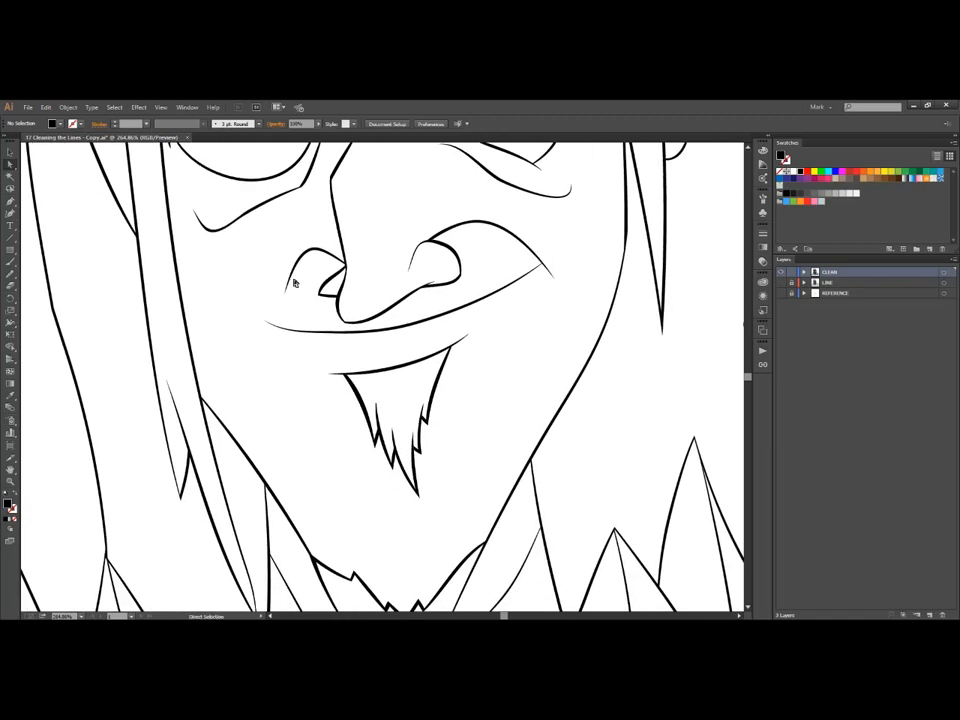
{"action": "key", "text": "ctrl+0"}
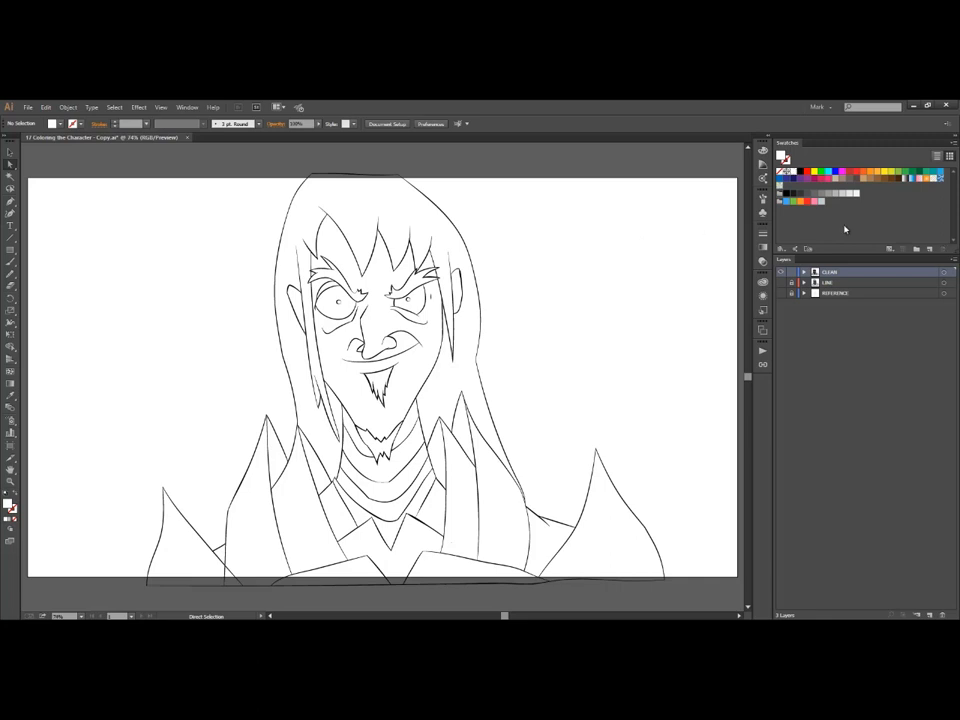
- Create a new color group with the default name and add light beige skin tones to it
{"action": "left_click", "coordinate": [917, 249]}
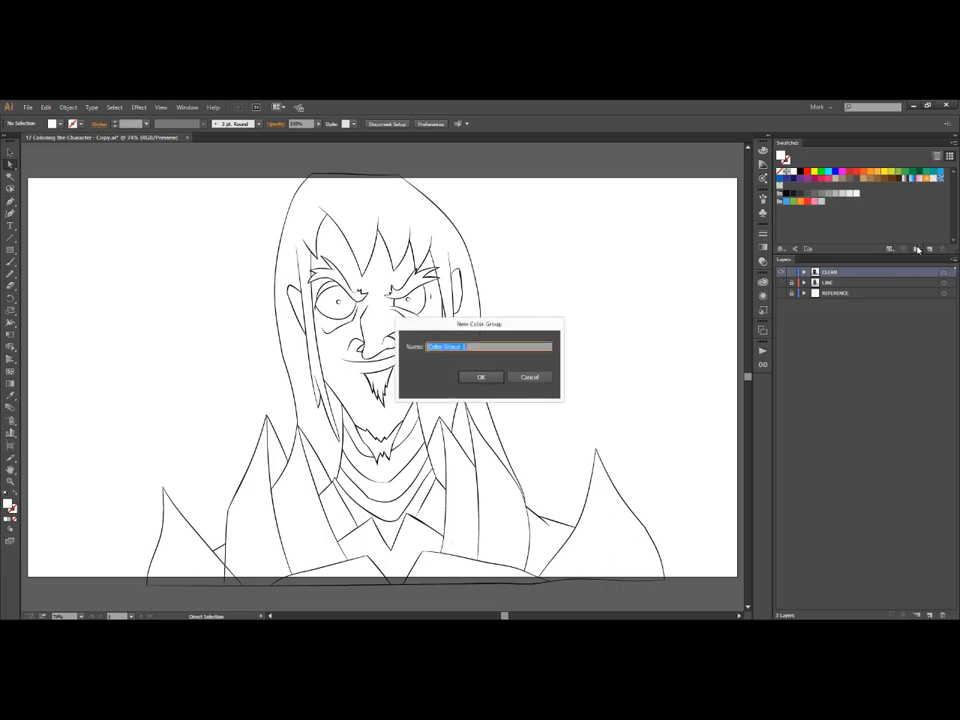
{"action": "key", "text": "Return"}
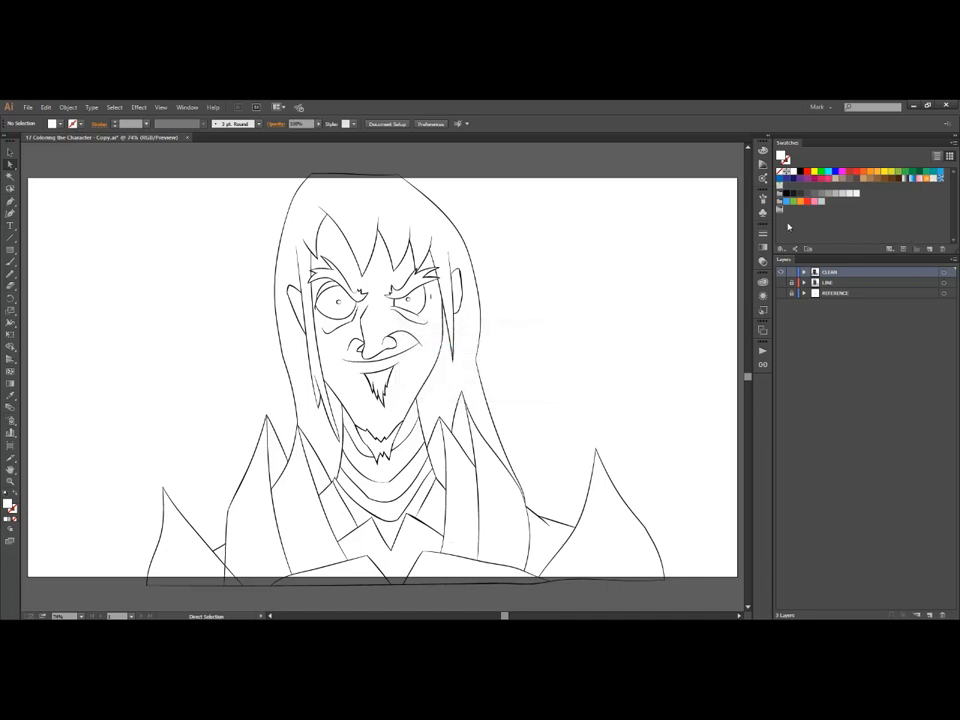
{"action": "double_click", "coordinate": [781, 156]}
{"action": "left_click", "coordinate": [459, 287]}
{"action": "key", "text": "Return"}
{"action": "mouse_move", "coordinate": [781, 156]}
{"action": "left_mouse_down"}
{"action": "mouse_move", "coordinate": [786, 209]}
{"action": "mouse_move", "coordinate": [794, 209]}
{"action": "left_mouse_up"}
- Add dark grey hair tones and near-white tones to the new color group
{"action": "double_click", "coordinate": [781, 156]}
{"action": "left_click", "coordinate": [463, 297]}
{"action": "key", "text": "Return"}
{"action": "left_click", "coordinate": [452, 369]}
{"action": "key", "text": "Return"}
{"action": "double_click", "coordinate": [781, 156]}
{"action": "mouse_move", "coordinate": [781, 156]}
{"action": "left_mouse_down"}
{"action": "mouse_move", "coordinate": [807, 209]}
{"action": "mouse_move", "coordinate": [822, 209]}
{"action": "left_mouse_up"}
- Add muted mauve and olive-brown clothing tones to the new color group
{"action": "left_click", "coordinate": [453, 283]}
{"action": "double_click", "coordinate": [781, 156]}
{"action": "left_click", "coordinate": [462, 370]}
{"action": "left_click", "coordinate": [495, 360]}
{"action": "key", "text": "Return"}
{"action": "double_click", "coordinate": [781, 156]}
{"action": "key", "text": "Return"}
- Mix two dark red tones and add them at the end of the new color group
{"action": "double_click", "coordinate": [781, 156]}
{"action": "left_click", "coordinate": [504, 347]}
{"action": "left_click_drag", "start_coordinate": [781, 156], "coordinate": [872, 210]}
{"action": "key", "text": "Return"}
{"action": "double_click", "coordinate": [781, 156]}
{"action": "key", "text": "Return"}
{"action": "left_click_drag", "start_coordinate": [781, 156], "coordinate": [877, 210]}
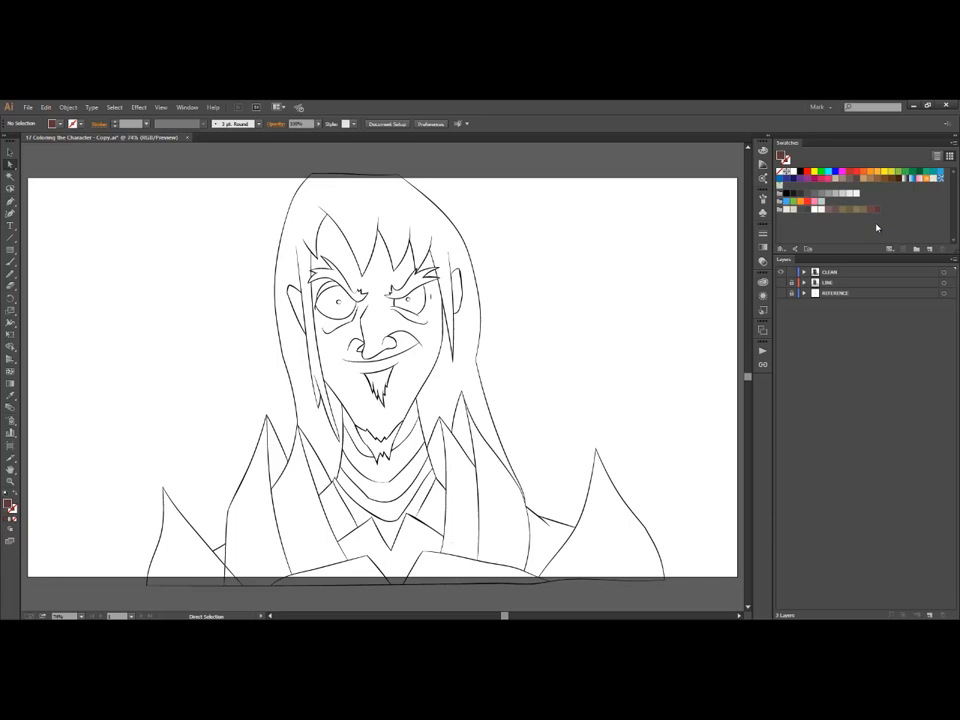
- Duplicate the CLEAN layer and rename the copy COLOR
{"action": "left_click", "coordinate": [827, 272]}
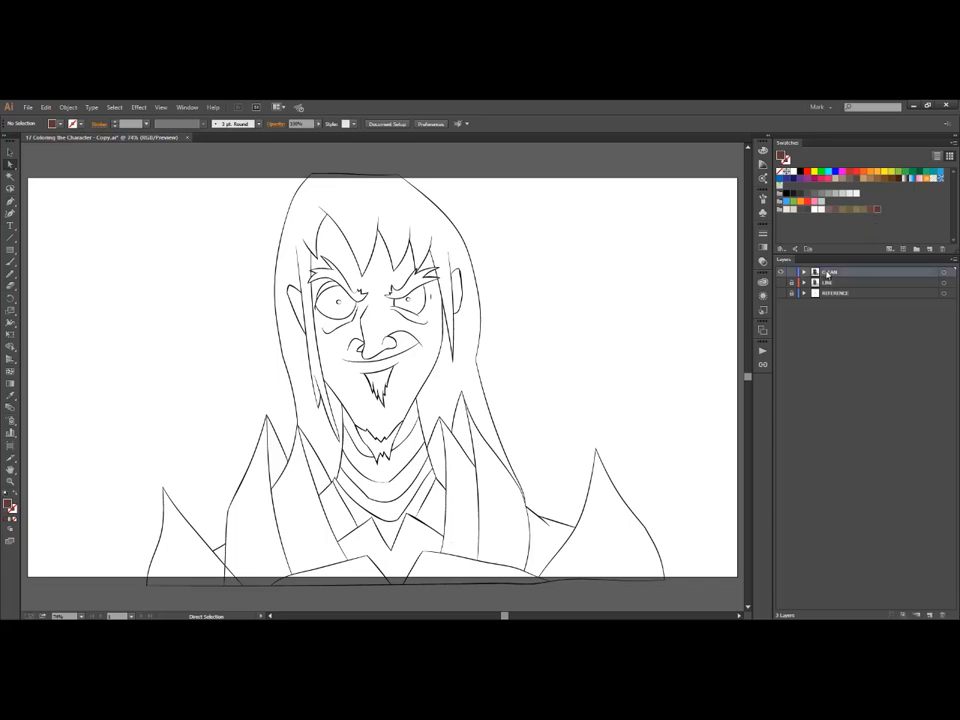
{"action": "left_click_drag", "start_coordinate": [828, 274], "coordinate": [932, 617]}
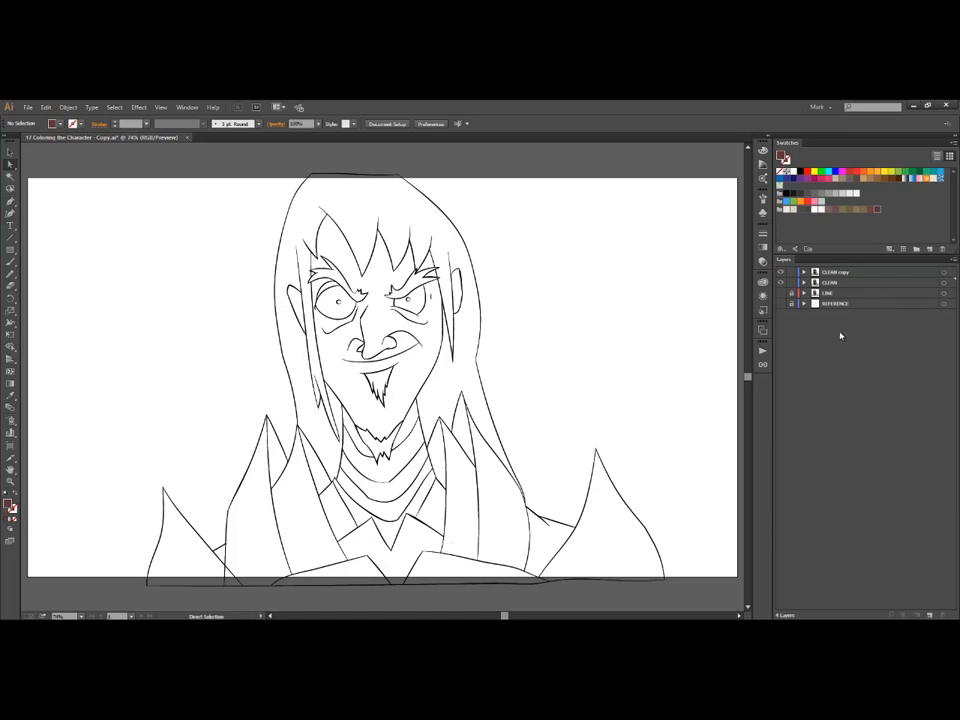
{"action": "double_click", "coordinate": [834, 272]}
{"action": "type", "text": "COL"}
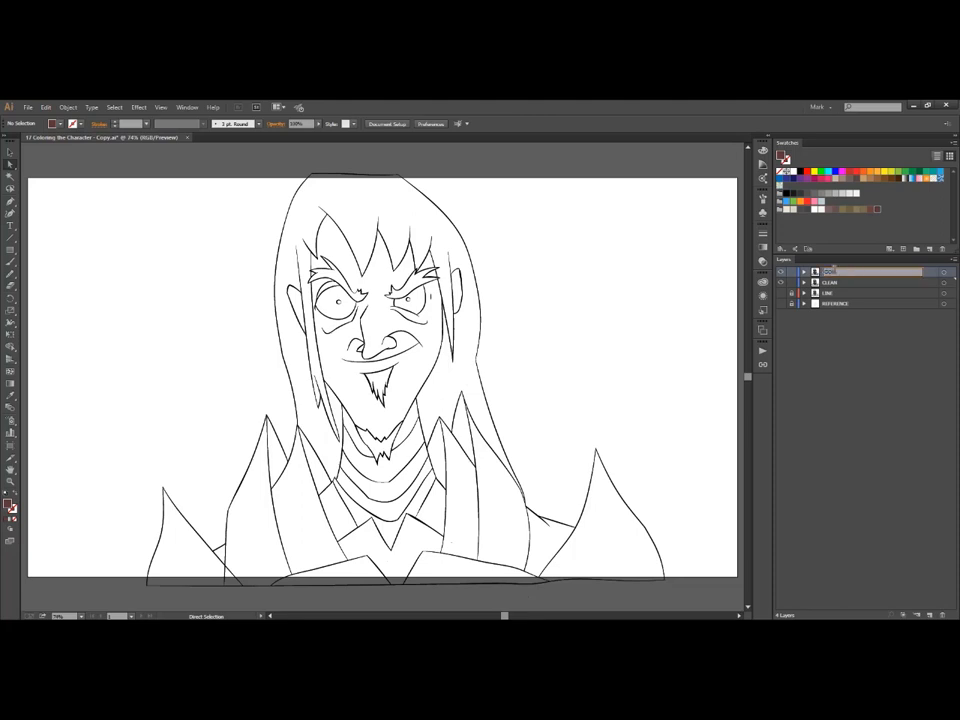
{"action": "type", "text": "OR"}
{"action": "key", "text": "Return"}
- Hide and lock the CLEAN layer, and turn all artwork on the COLOR layer into a Live Paint group
{"action": "left_click", "coordinate": [780, 282]}
{"action": "left_click", "coordinate": [791, 282]}
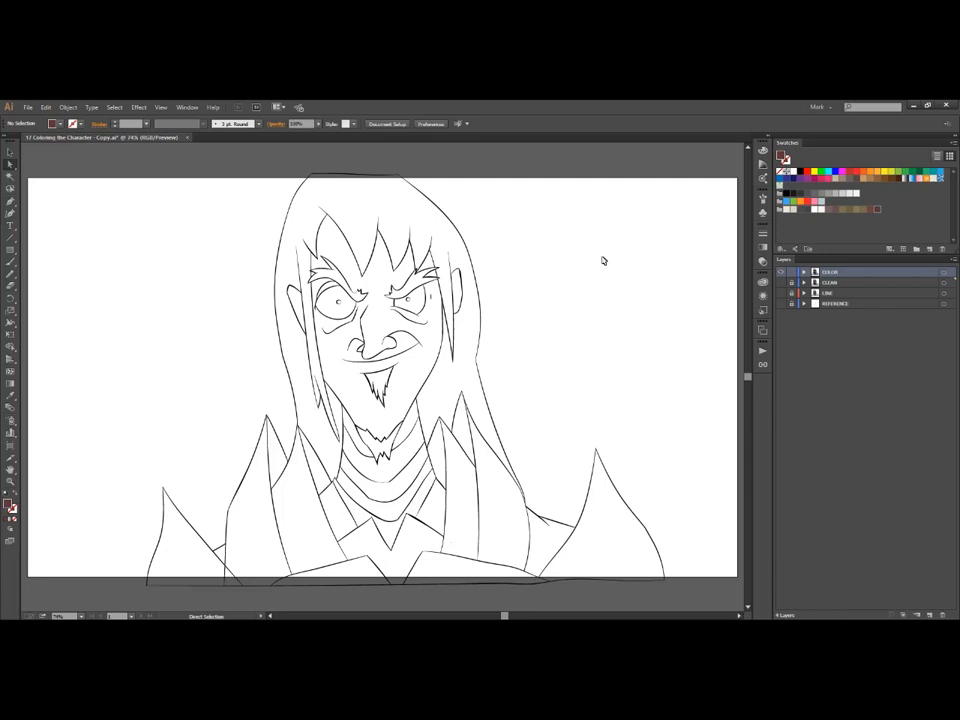
{"action": "key", "text": "ctrl+a"}
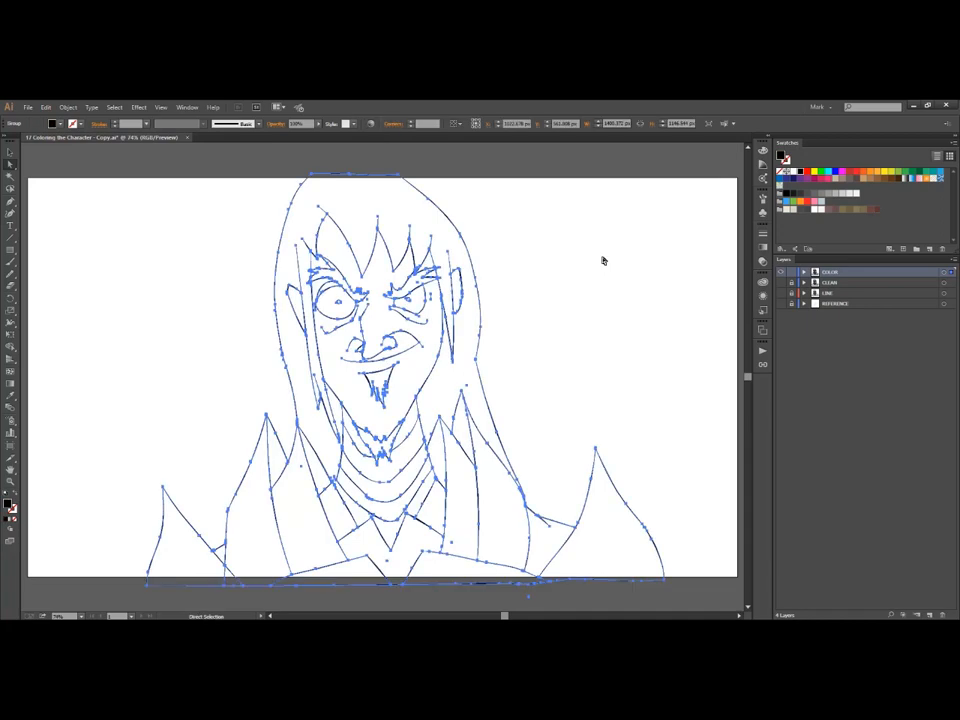
{"action": "key", "text": "ctrl+alt+x"}
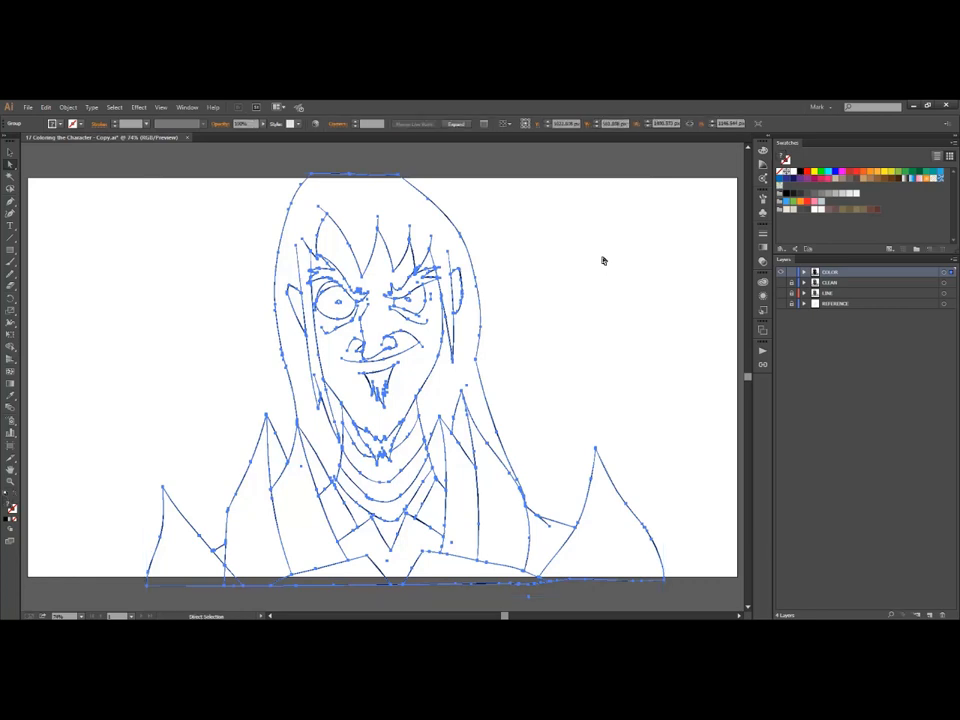
{"action": "key", "text": "k"}
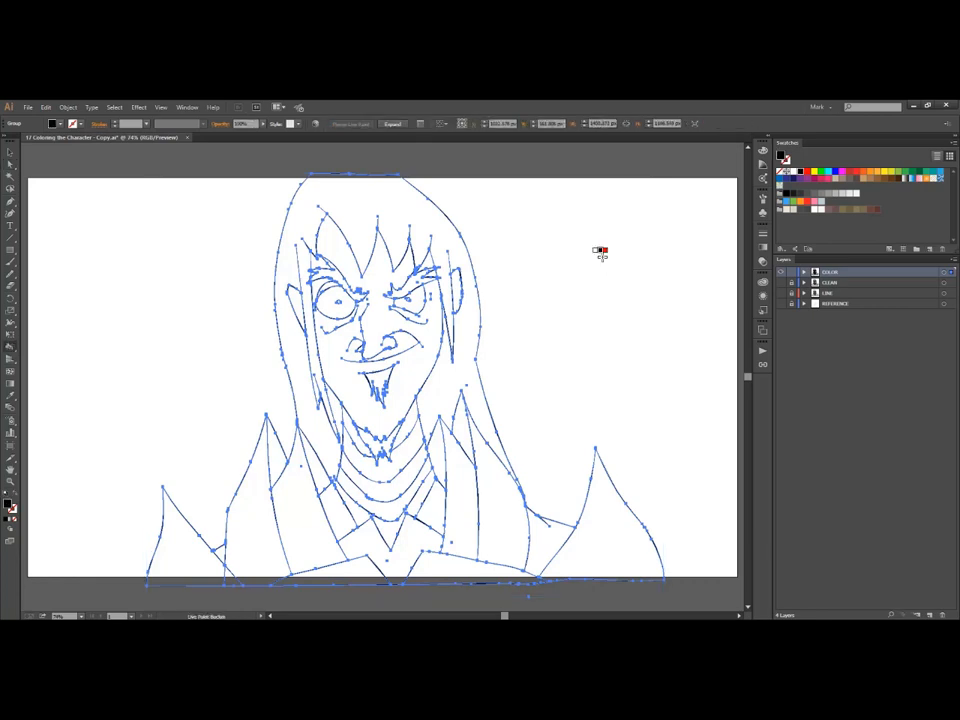
- Fill the face and ears with light beige, and the hair, eyebrows and both beards with dark grey
{"action": "left_click", "coordinate": [787, 209]}
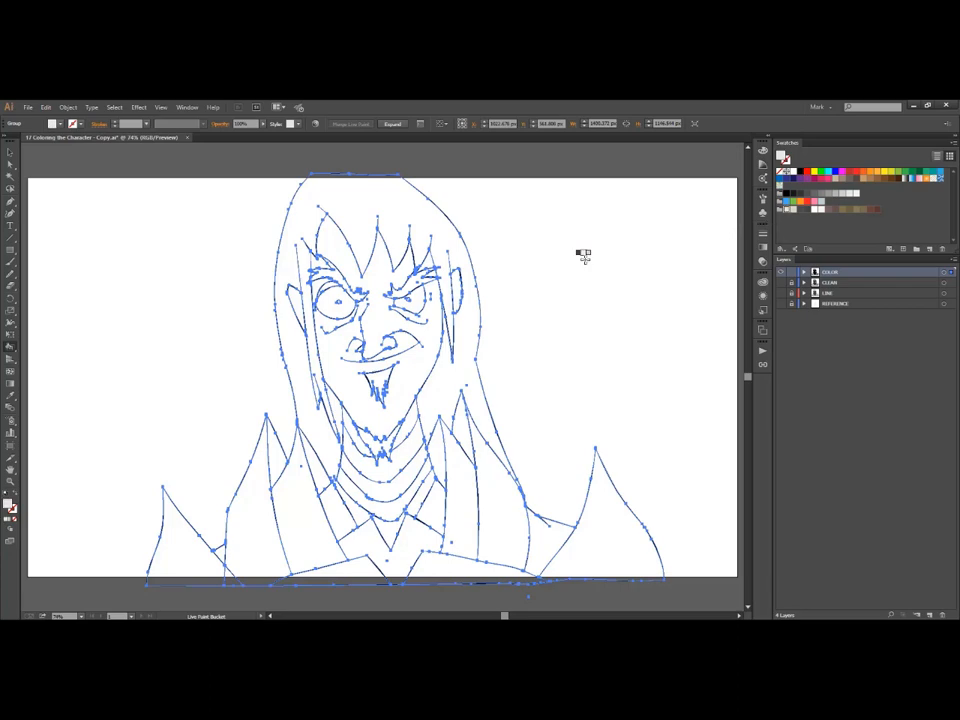
{"action": "left_click", "coordinate": [376, 316]}
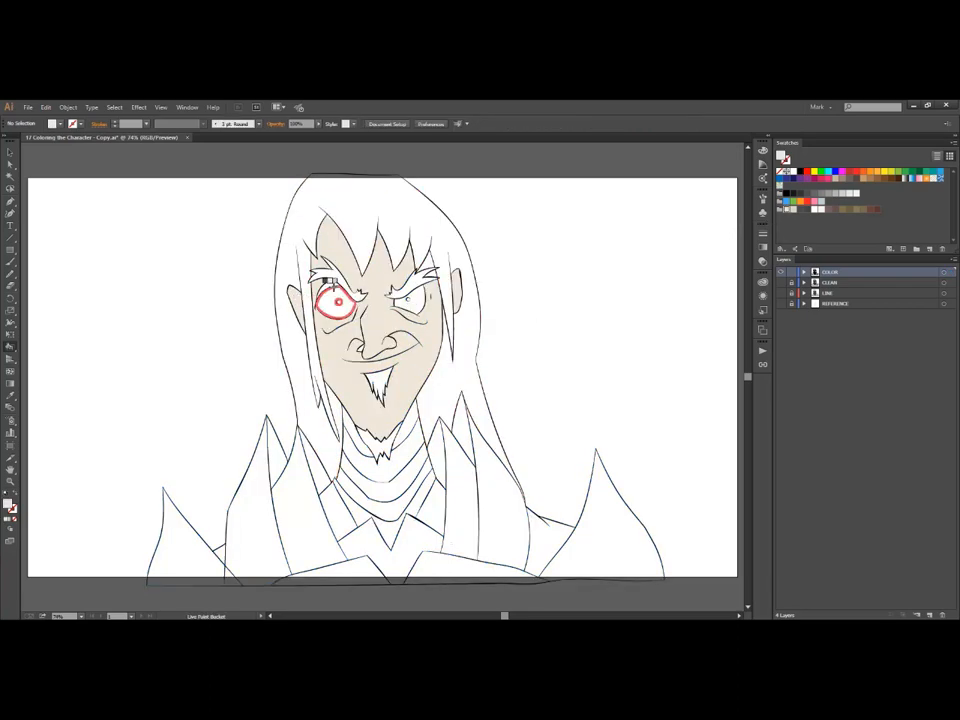
{"action": "left_click", "coordinate": [425, 222]}
{"action": "left_click", "coordinate": [331, 275]}
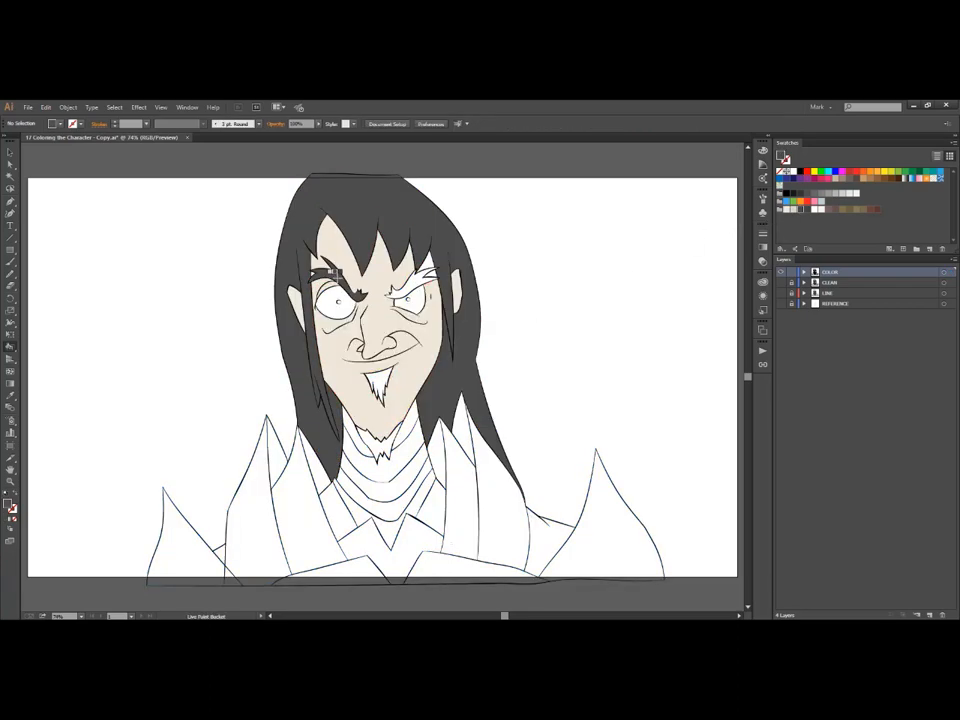
{"action": "left_click", "coordinate": [414, 279]}
{"action": "left_click", "coordinate": [378, 381]}
{"action": "left_click", "coordinate": [371, 443]}
- Fill both pupils with black and the folds of the neck scarf with muted mauve
{"action": "left_click", "coordinate": [786, 193]}
{"action": "left_click", "coordinate": [338, 301]}
{"action": "left_click", "coordinate": [405, 297]}
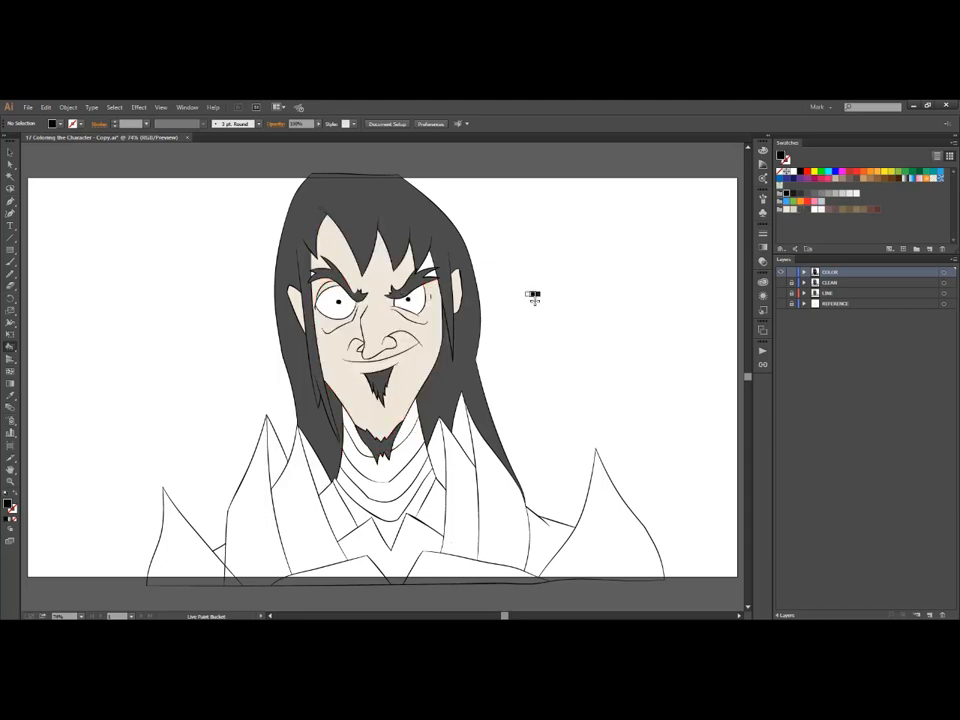
{"action": "left_click", "coordinate": [829, 209]}
{"action": "left_click", "coordinate": [367, 462]}
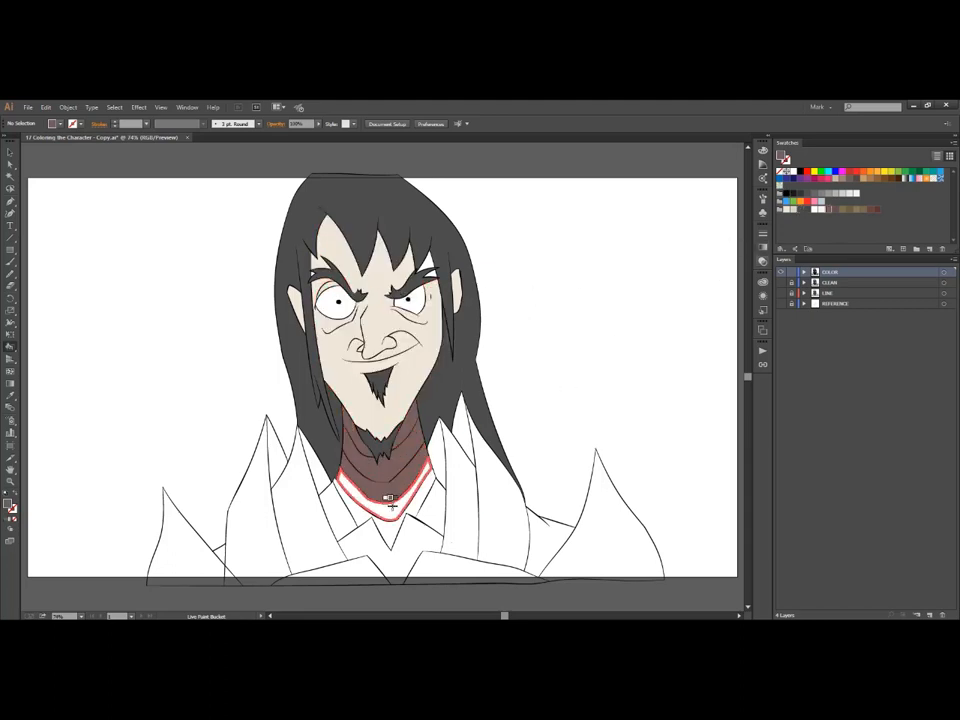
- Fill the pointed collar and shoulder pieces with olive-brown, using the darker olive for their inner faces
{"action": "left_click", "coordinate": [843, 209]}
{"action": "left_click", "coordinate": [463, 480]}
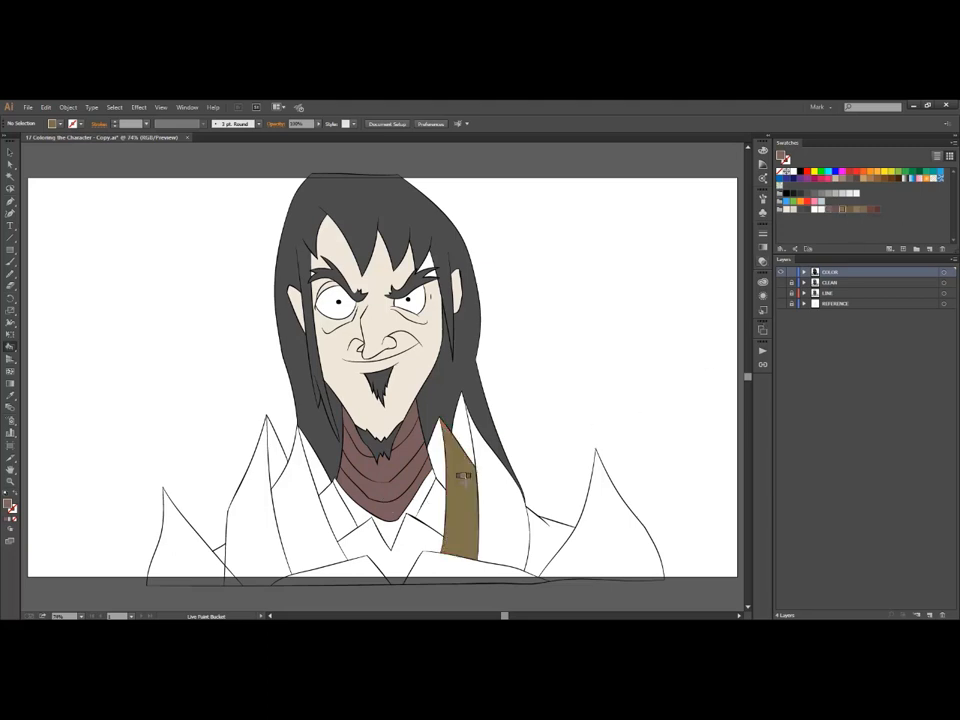
{"action": "left_click", "coordinate": [495, 490]}
{"action": "left_click", "coordinate": [610, 527]}
{"action": "left_click", "coordinate": [300, 500]}
{"action": "left_click", "coordinate": [244, 510]}
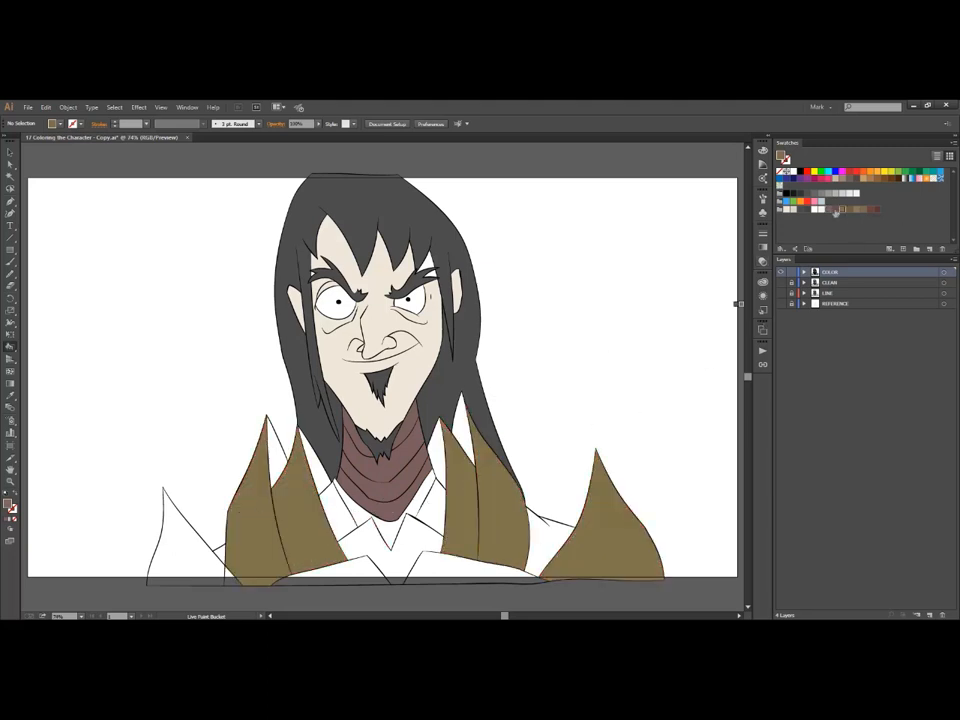
{"action": "left_click", "coordinate": [437, 450]}
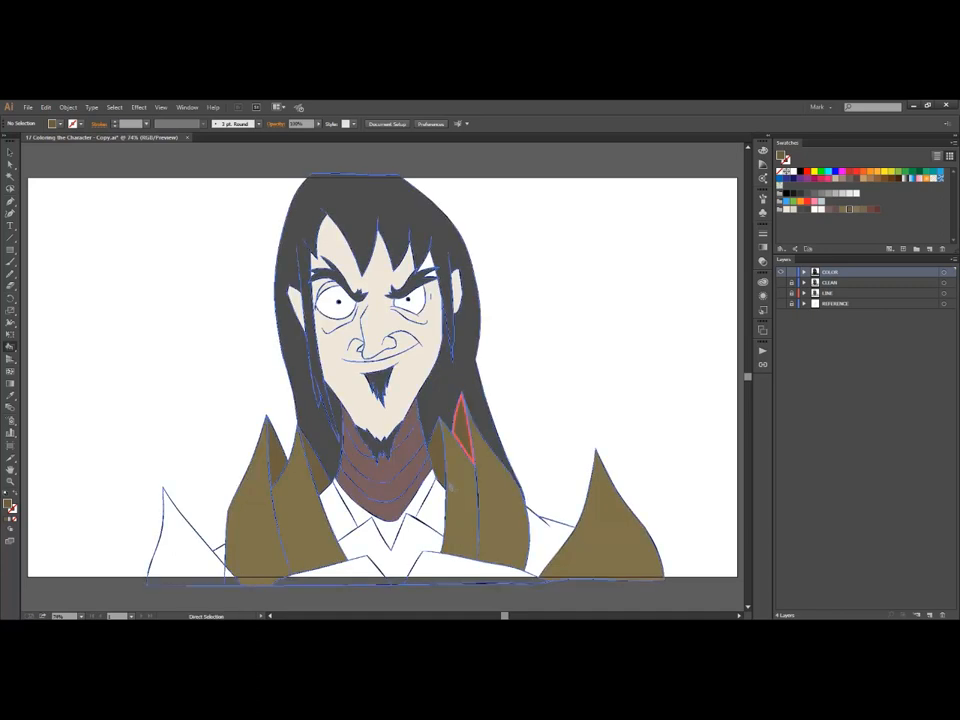
{"action": "left_click", "coordinate": [168, 545]}
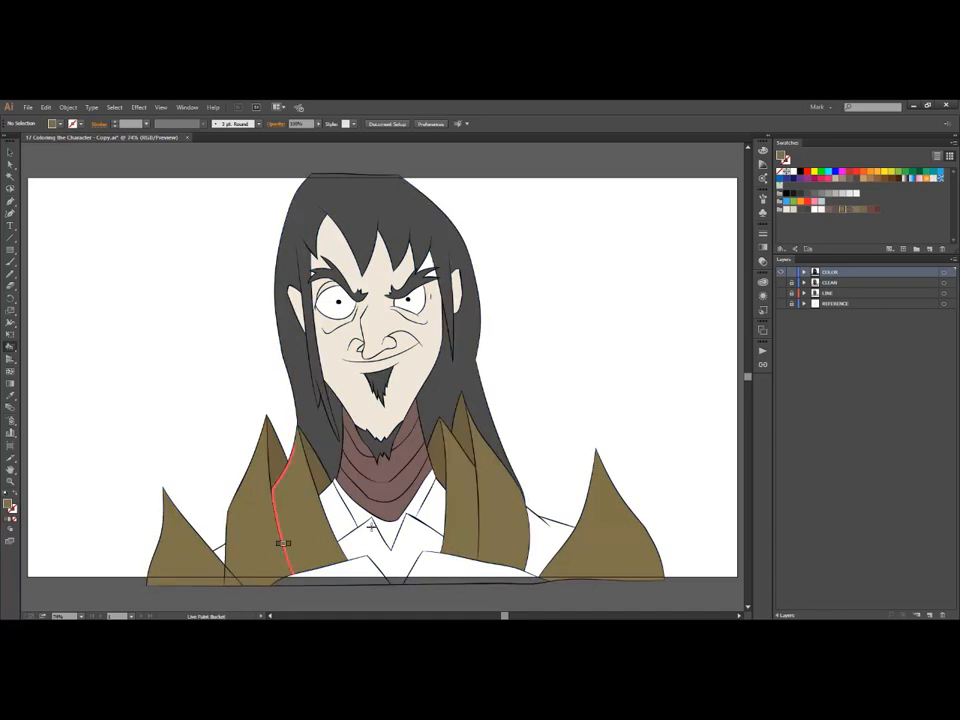
- Fill the shirt and its collar with dark red, and the areas directly below the scarf with muted mauve
{"action": "left_click", "coordinate": [870, 208]}
{"action": "left_click", "coordinate": [427, 516]}
{"action": "left_click", "coordinate": [348, 515]}
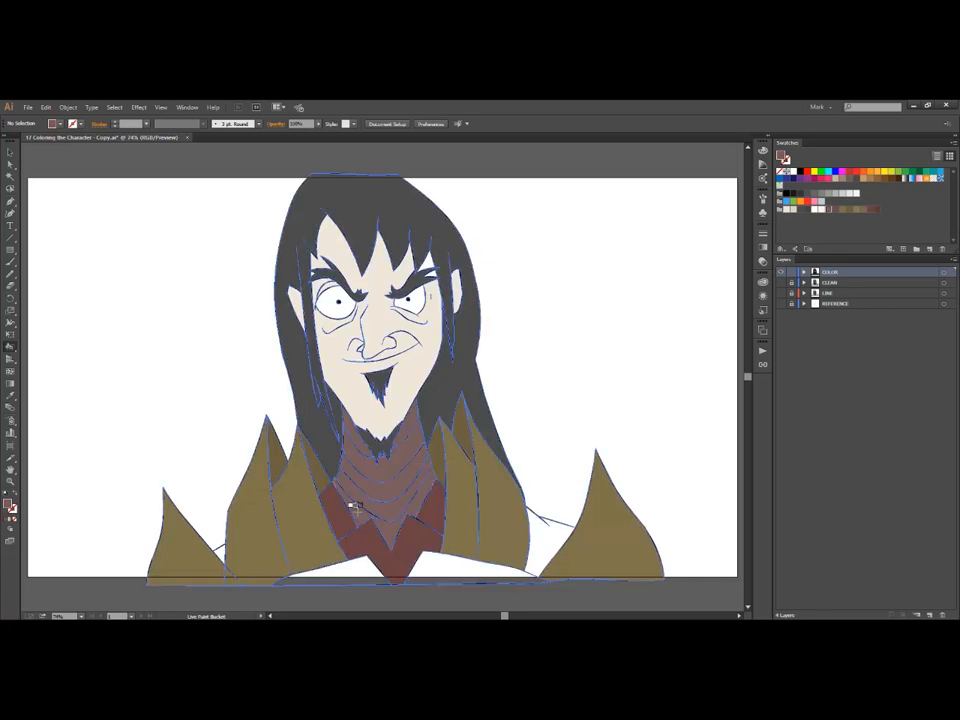
- Fill the exposed shoulder areas with dark red and the lower chest plates with lighter olive-brown
{"action": "left_click", "coordinate": [215, 552]}
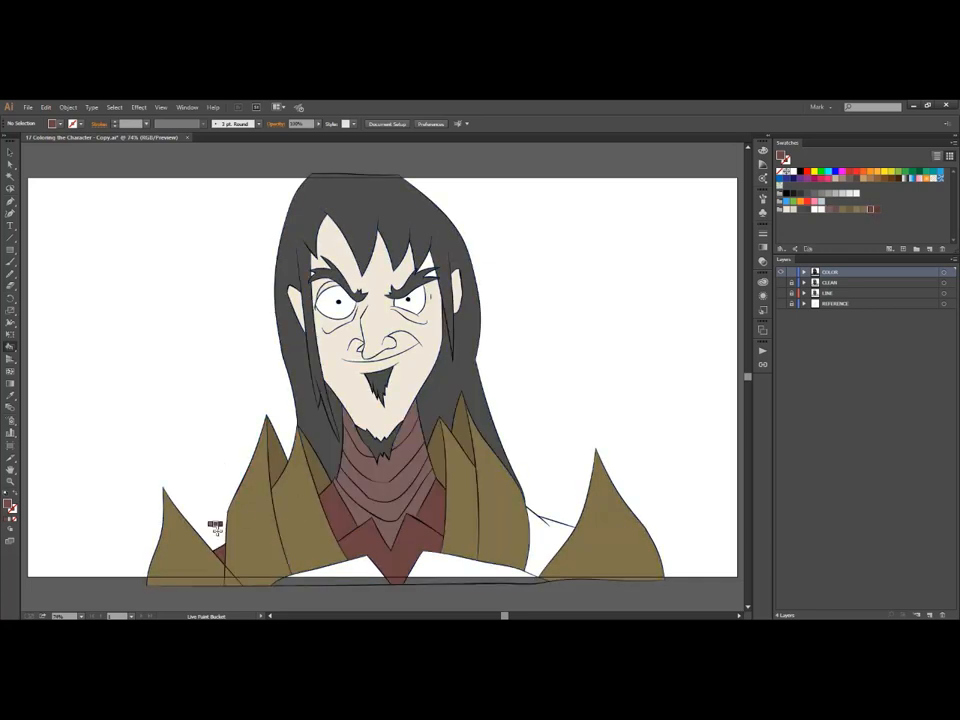
{"action": "left_click", "coordinate": [541, 530]}
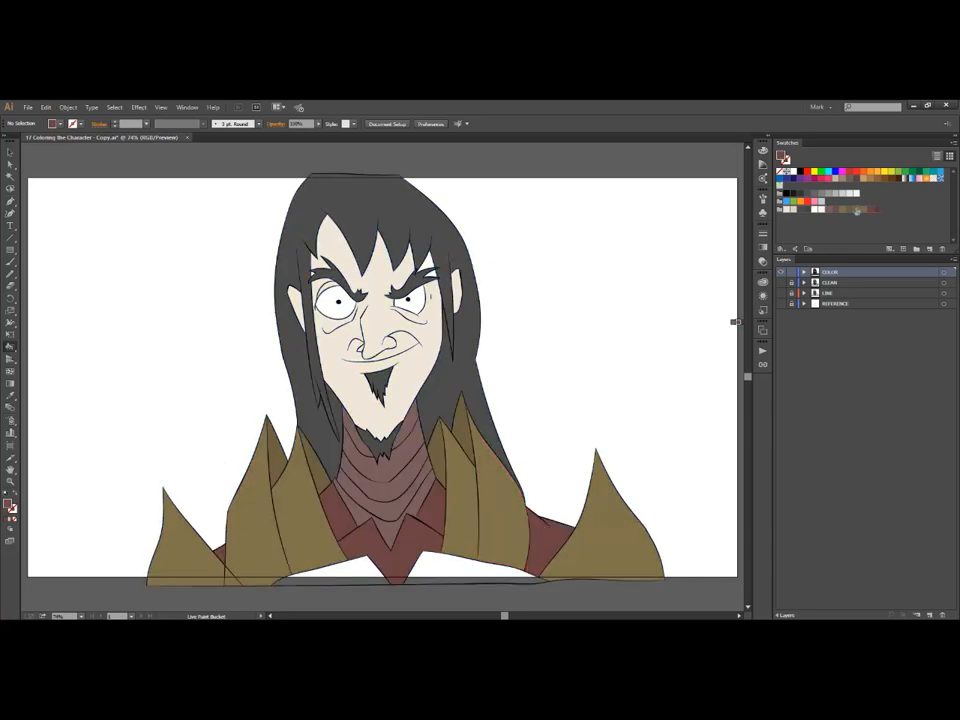
{"action": "left_click", "coordinate": [429, 564]}
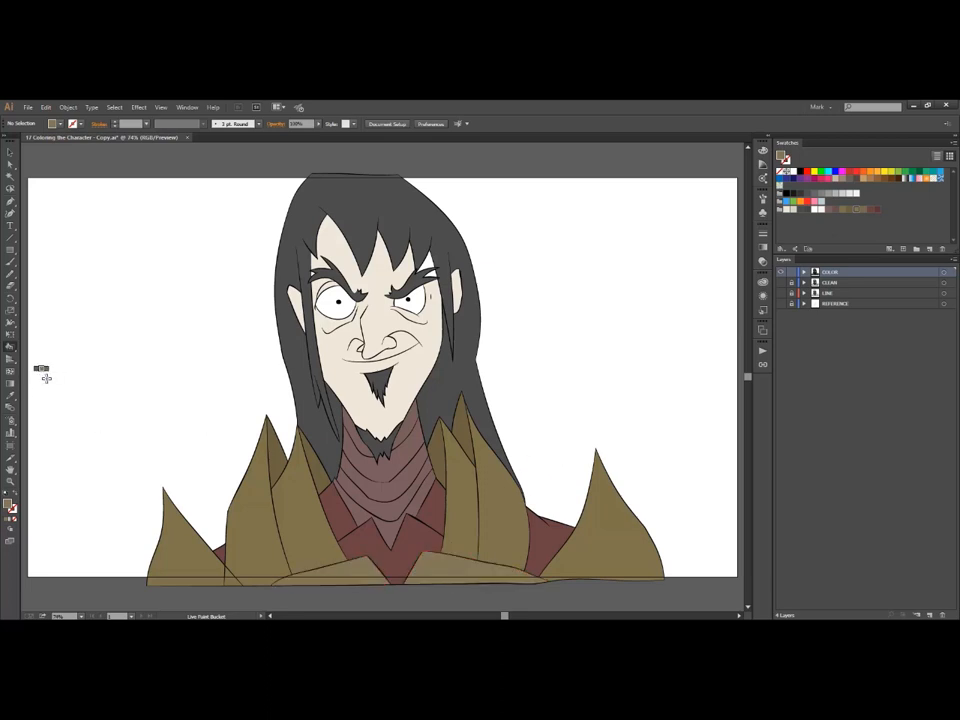
- Draw a medium-gray rectangle without stroke, about 1939 by 1128 px, over the whole artboard and send it behind the character
{"action": "left_click", "coordinate": [8, 251]}
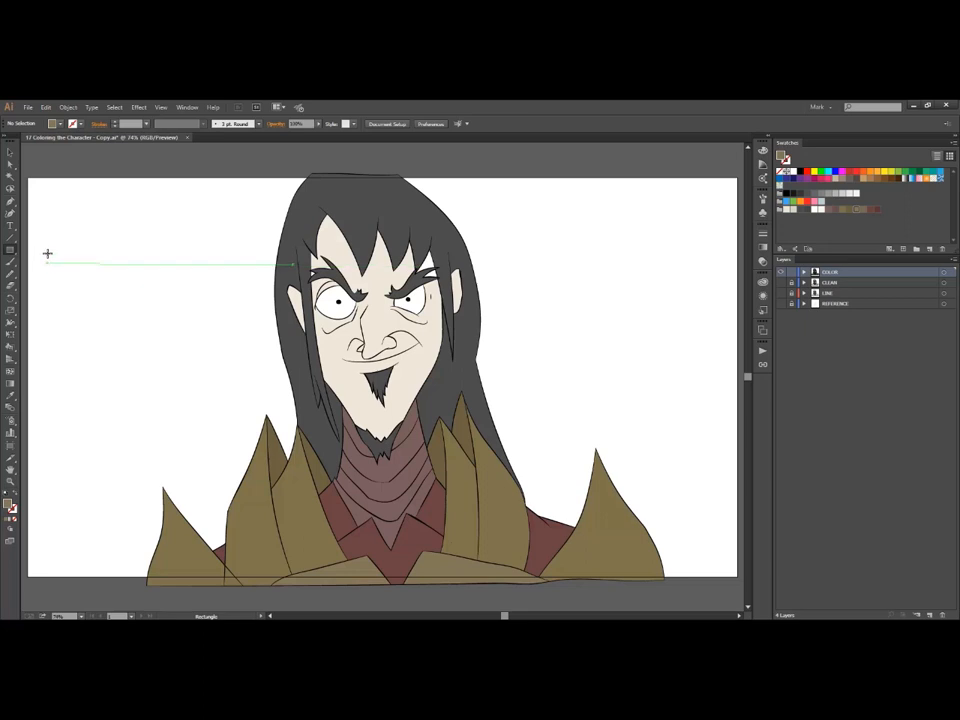
{"action": "left_click", "coordinate": [60, 124]}
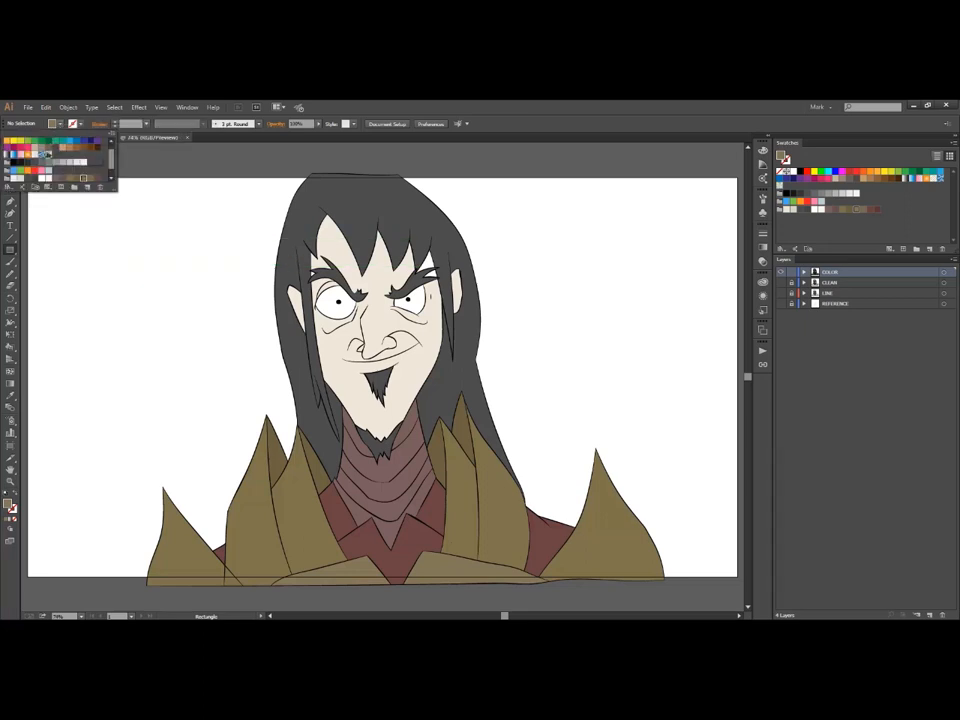
{"action": "left_click", "coordinate": [46, 163]}
{"action": "left_click", "coordinate": [124, 158]}
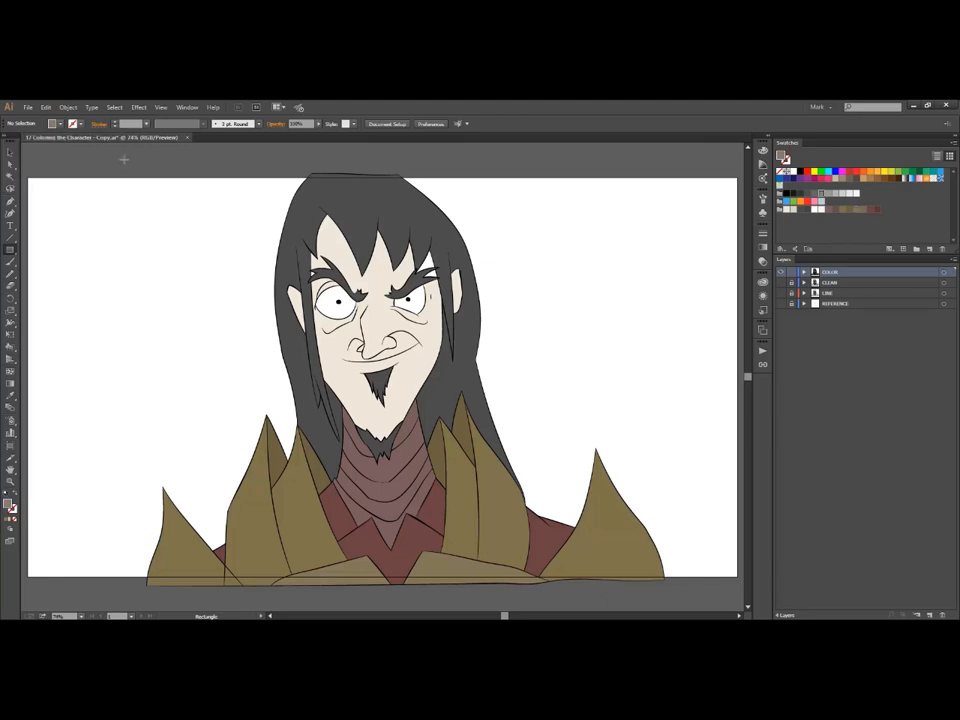
{"action": "left_click_drag", "start_coordinate": [28, 176], "coordinate": [741, 589]}
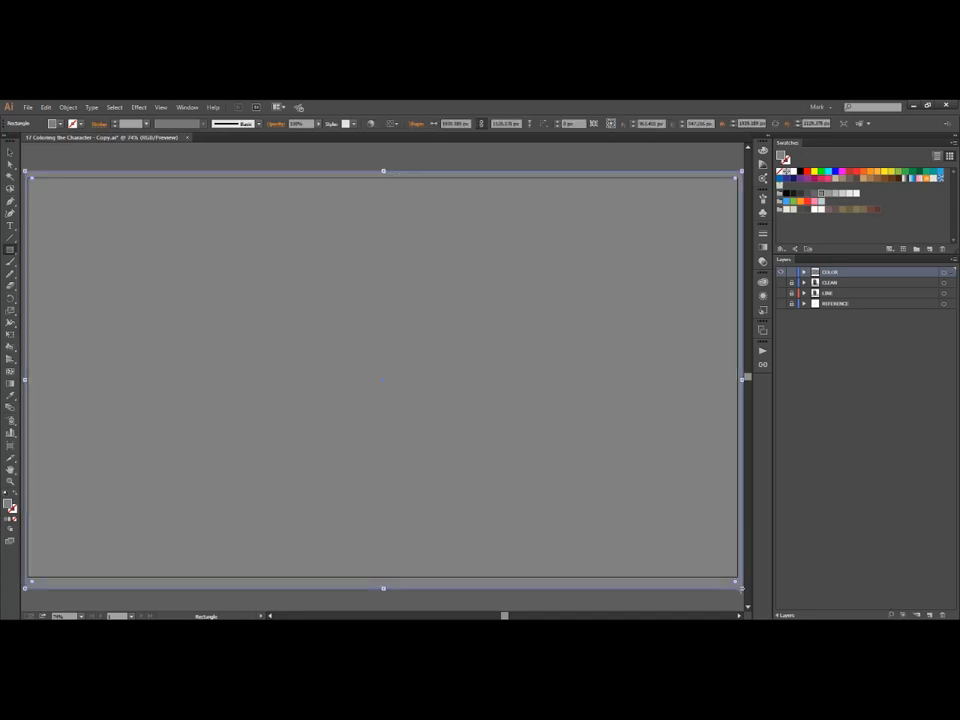
{"action": "key", "text": "ctrl+shift+bracketleft"}
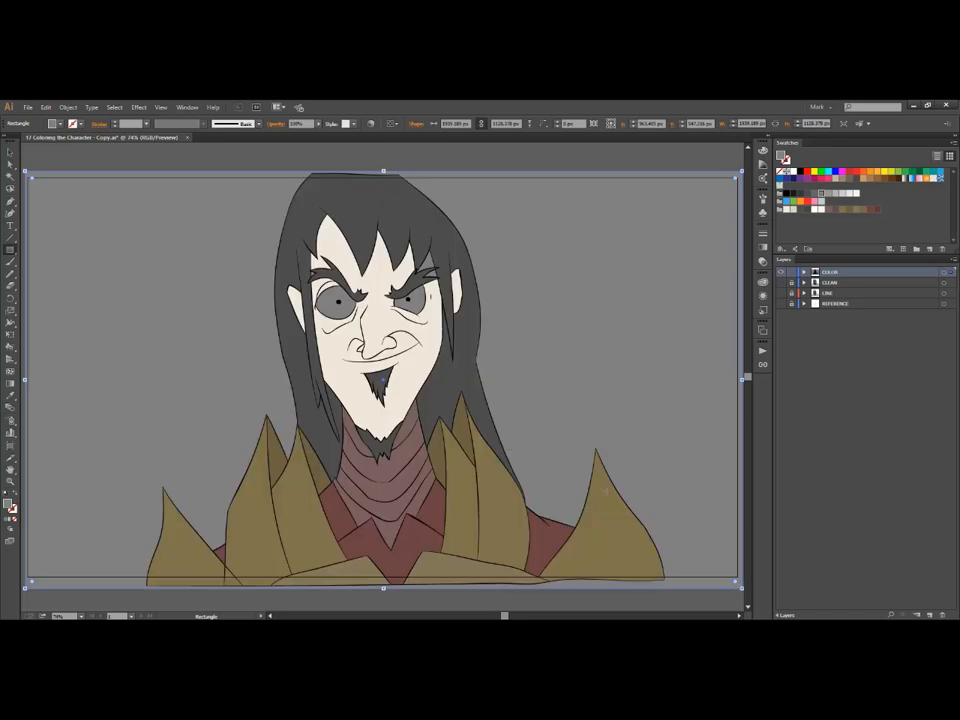
{"action": "left_click", "coordinate": [67, 107]}
{"action": "mouse_move", "coordinate": [80, 130]}
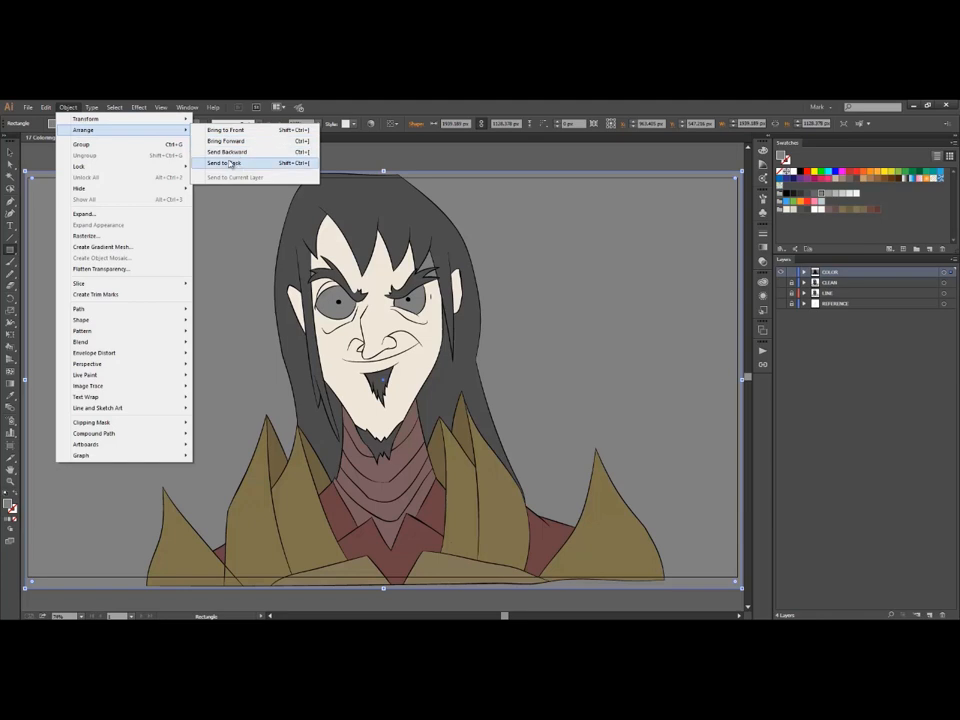
{"action": "left_click", "coordinate": [341, 149]}
{"action": "key", "text": "a"}
{"action": "left_click", "coordinate": [364, 155]}
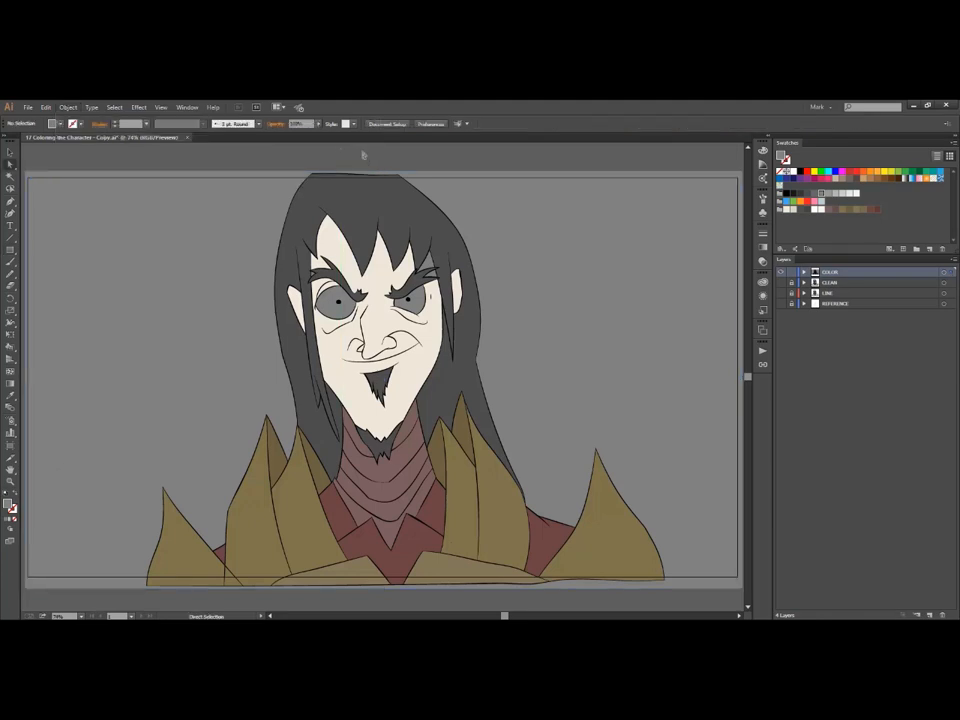
- Fill the open gaps around the eyebrows with the light skin color and both eyeballs with white using Live Paint
{"action": "key", "text": "ctrl+space"}
{"action": "left_click_drag", "start_coordinate": [296, 245], "coordinate": [334, 282]}
{"action": "left_click_drag", "start_coordinate": [296, 245], "coordinate": [455, 338]}
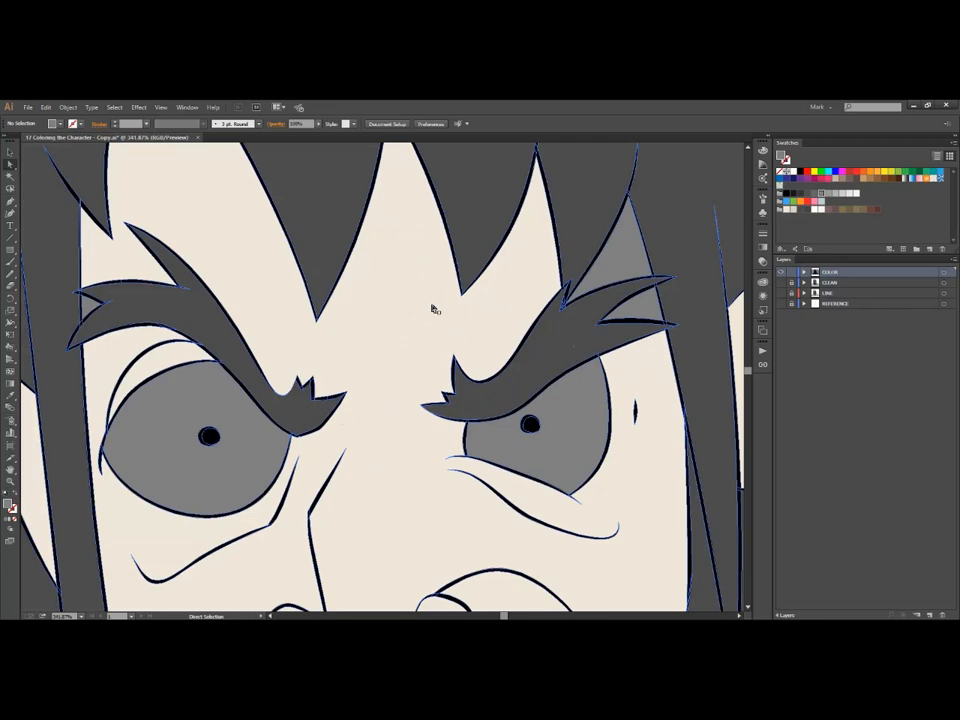
{"action": "key", "text": "k"}
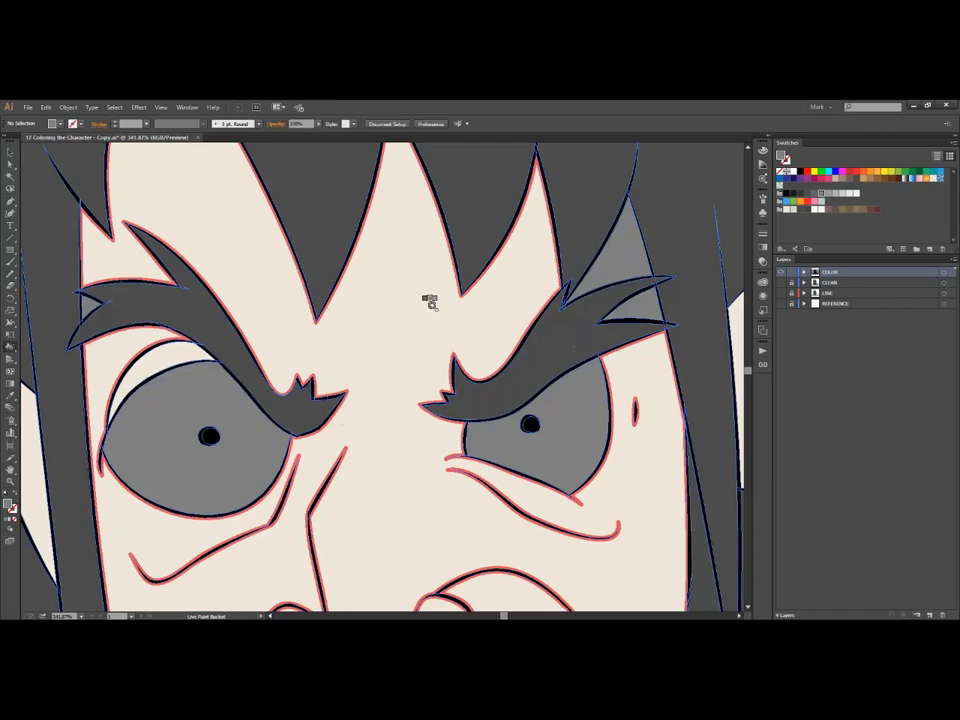
{"action": "left_click", "coordinate": [613, 260]}
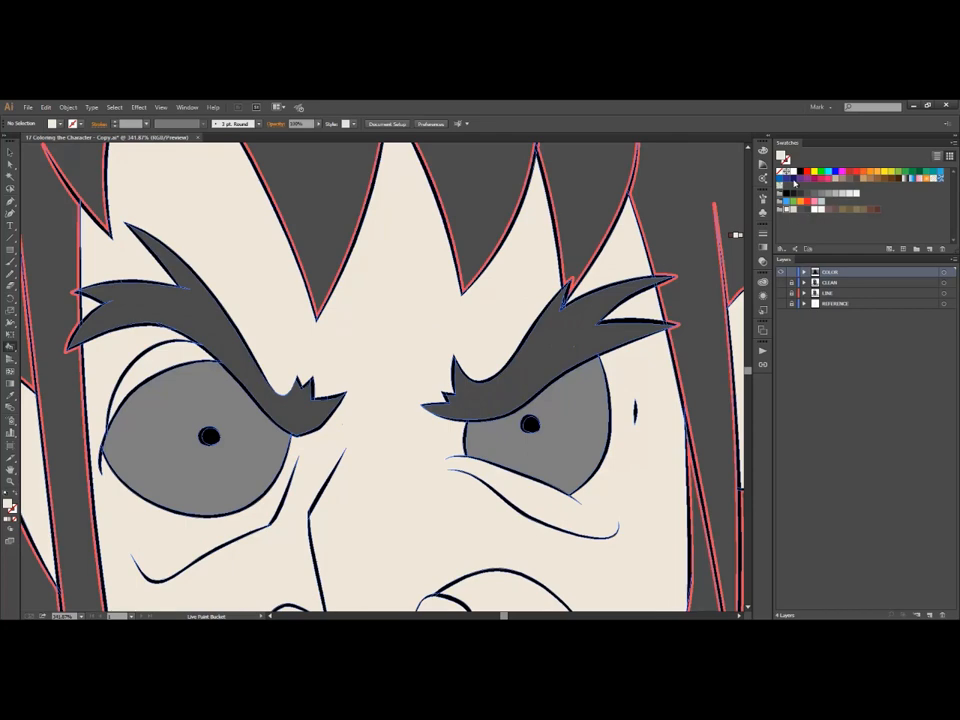
{"action": "left_click", "coordinate": [256, 432]}
{"action": "left_click", "coordinate": [490, 438]}
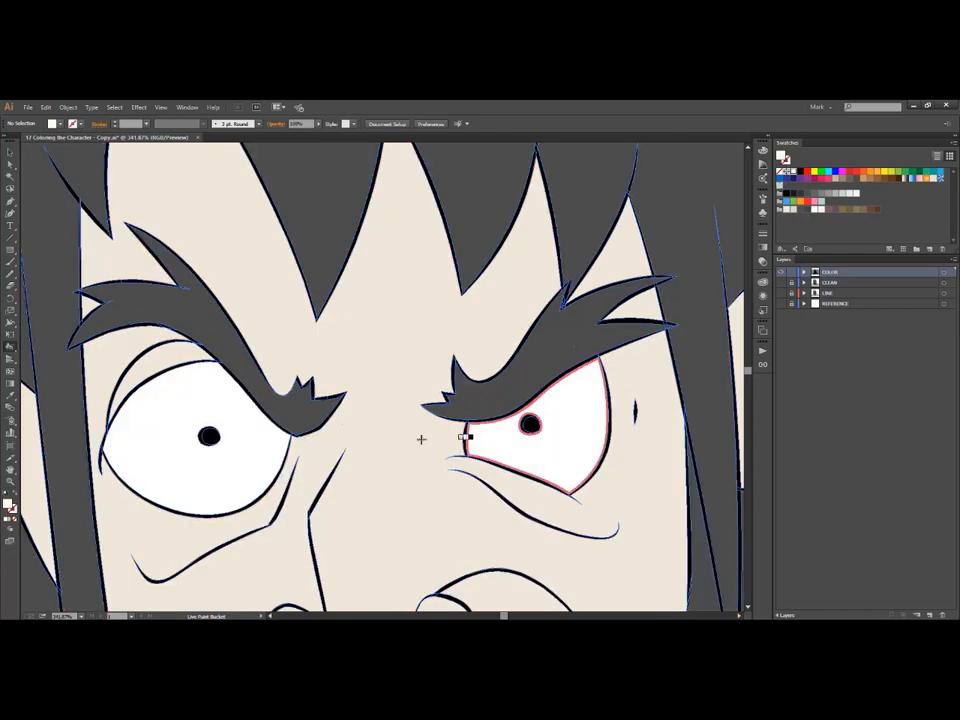
- Delete the gray background rectangle behind the character
{"action": "key", "text": "ctrl+0"}
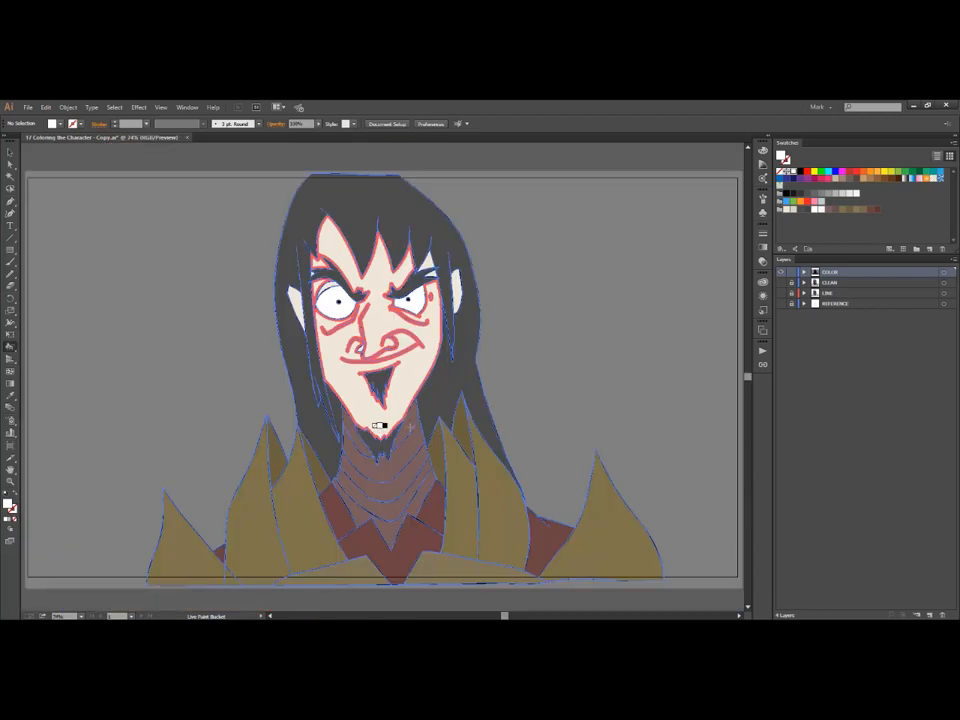
{"action": "key", "text": "a"}
{"action": "left_click", "coordinate": [612, 377]}
{"action": "left_click", "coordinate": [612, 377]}
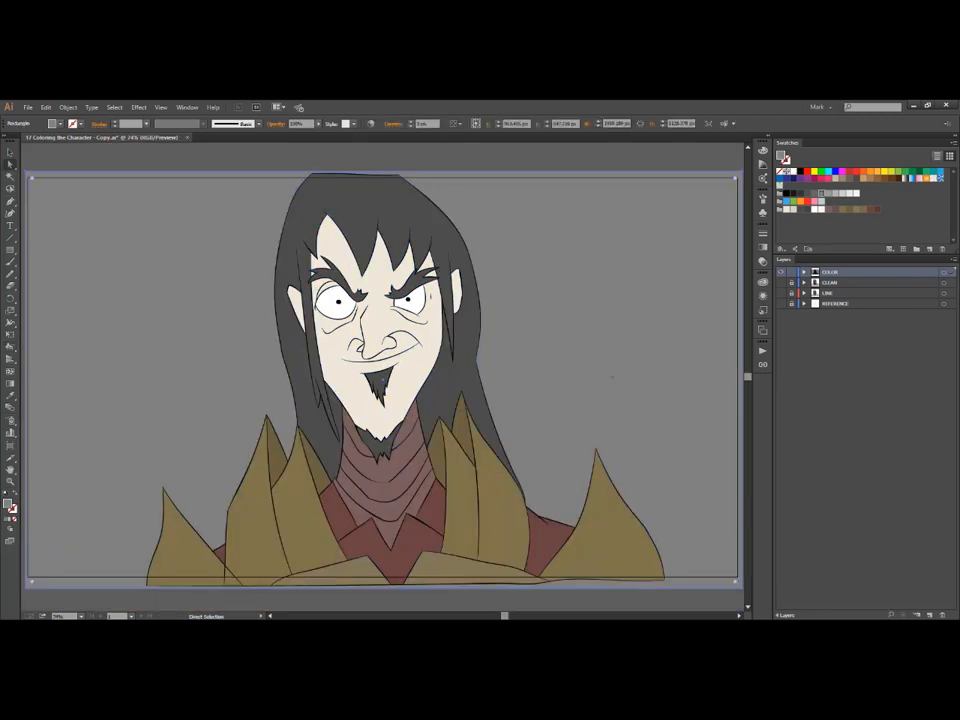
{"action": "key", "text": "Delete"}
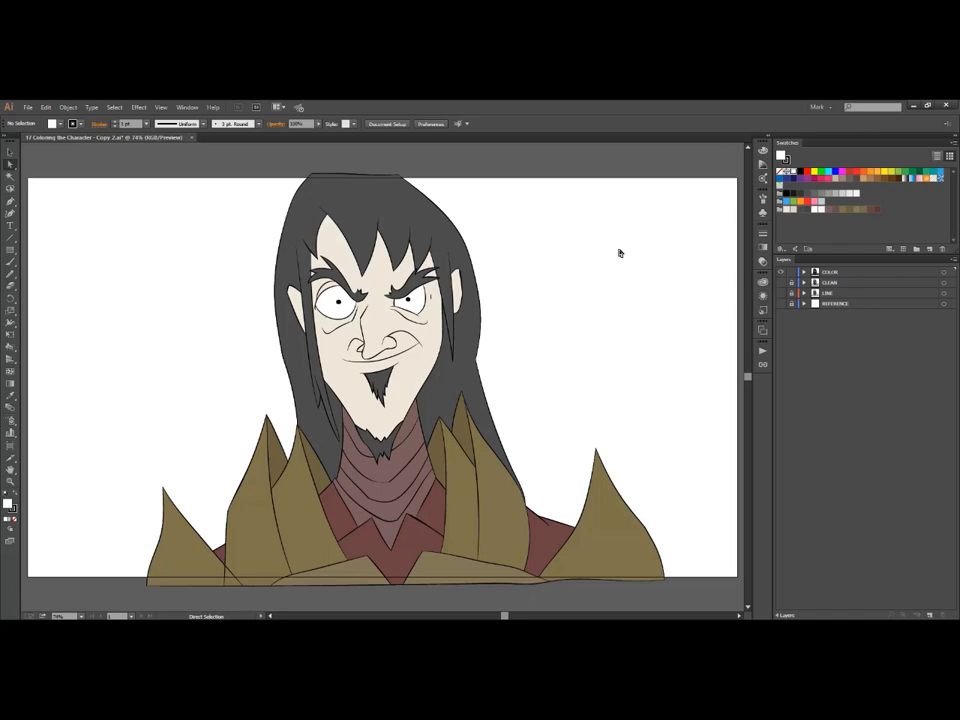
- Duplicate the COLOR layer, lock the original, and rename the copy SHADE
{"action": "left_click_drag", "start_coordinate": [834, 272], "coordinate": [929, 615]}
{"action": "left_click", "coordinate": [791, 283]}
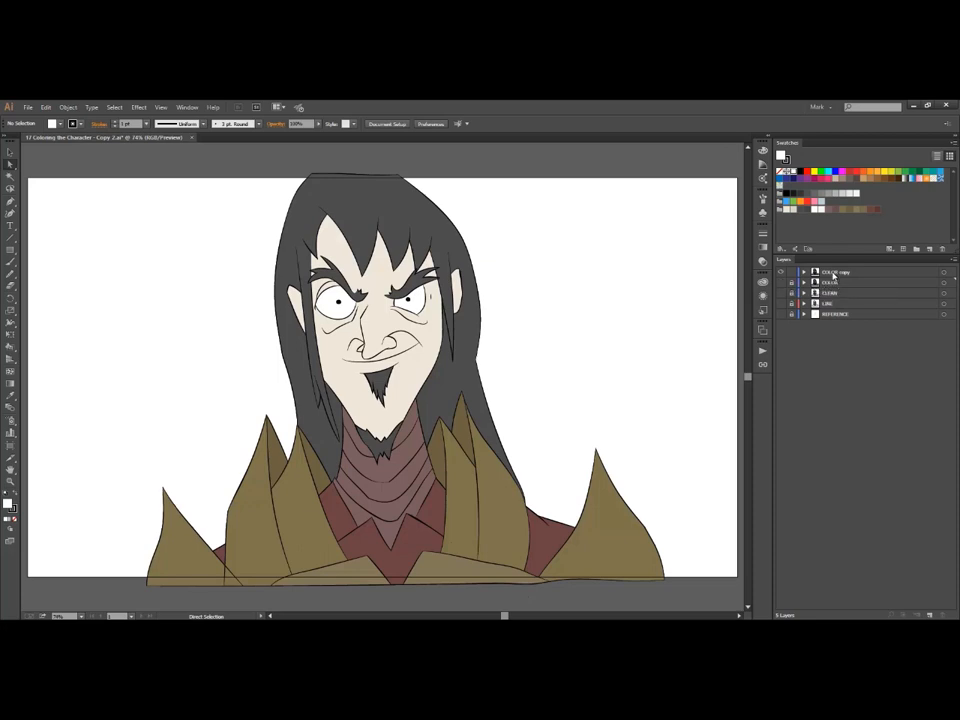
{"action": "double_click", "coordinate": [831, 272]}
{"action": "type", "text": "SHADE"}
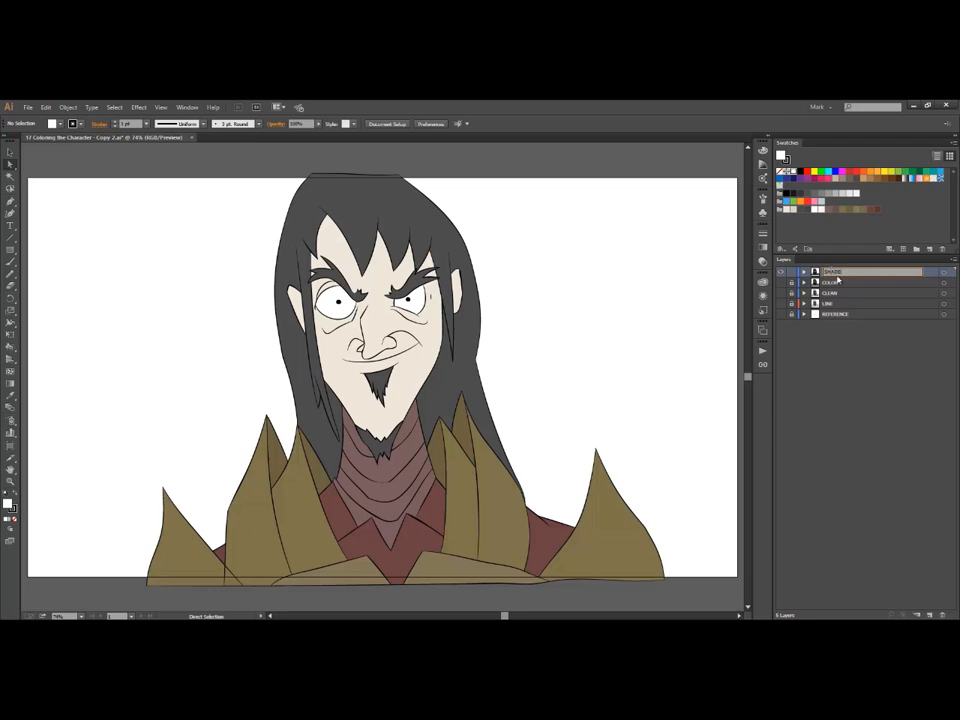
{"action": "left_click", "coordinate": [826, 335]}
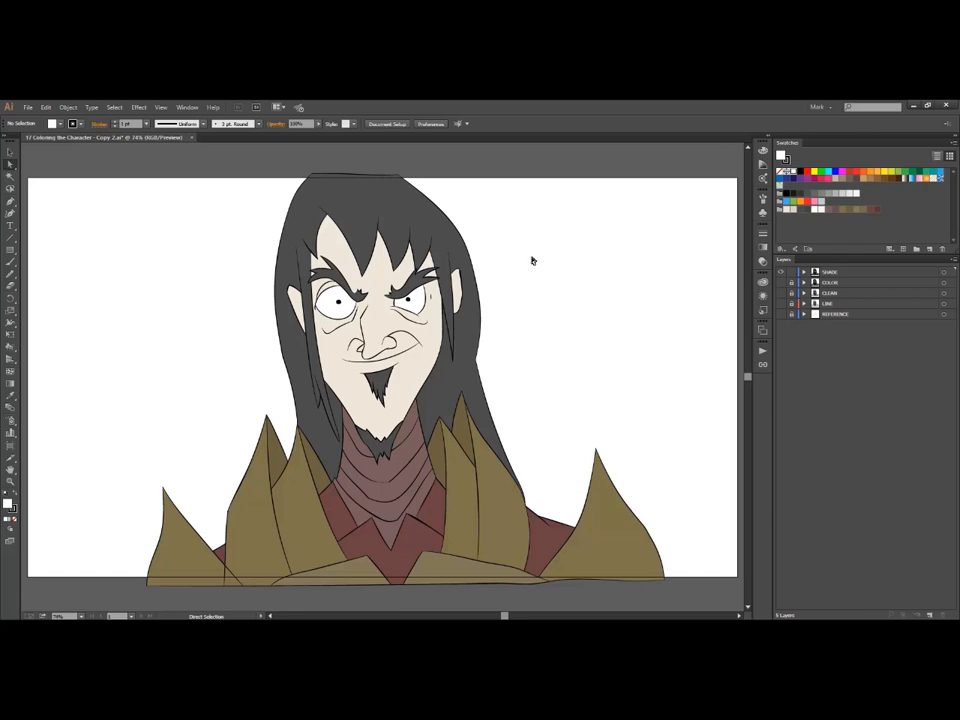
- Try to move the hair shape away from the head, and undo the move
{"action": "key", "text": "ctrl+a"}
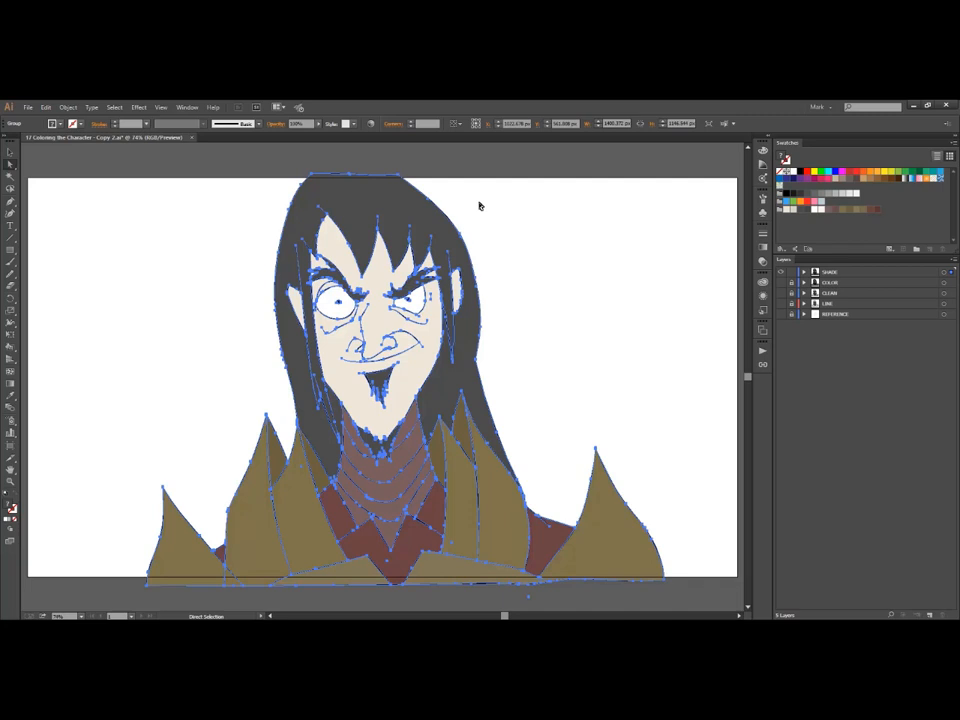
{"action": "left_click", "coordinate": [479, 206]}
{"action": "left_click_drag", "start_coordinate": [407, 208], "coordinate": [304, 214]}
{"action": "key", "text": "ctrl+z"}
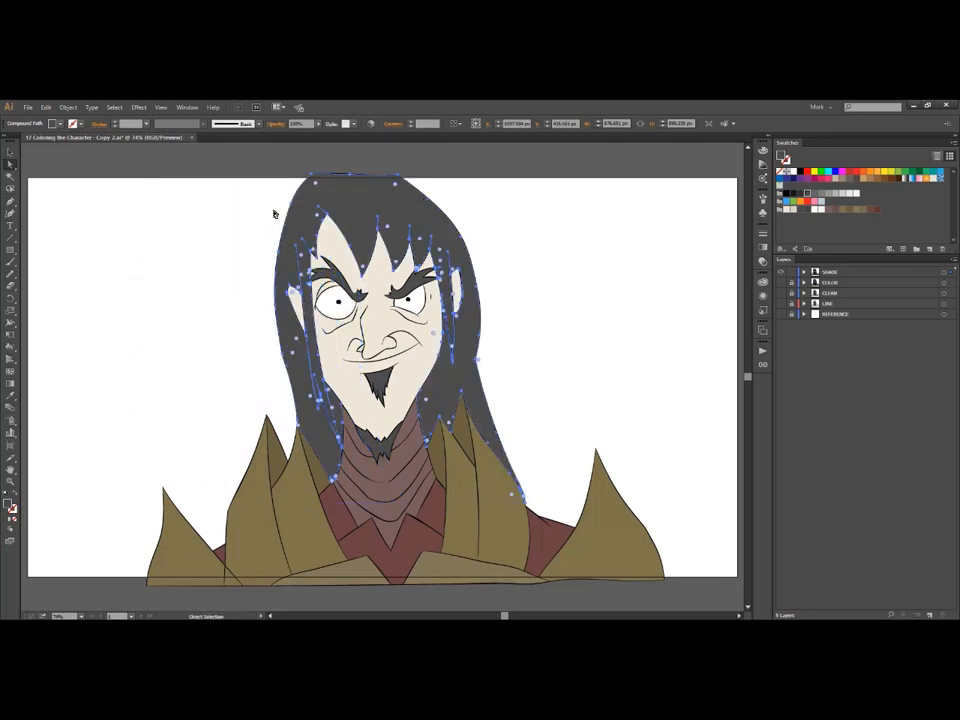
- Cut shadow shapes into the bangs of the selected hair with the Knife tool
{"action": "left_click", "coordinate": [13, 287]}
{"action": "left_click_drag", "start_coordinate": [15, 289], "coordinate": [43, 309]}
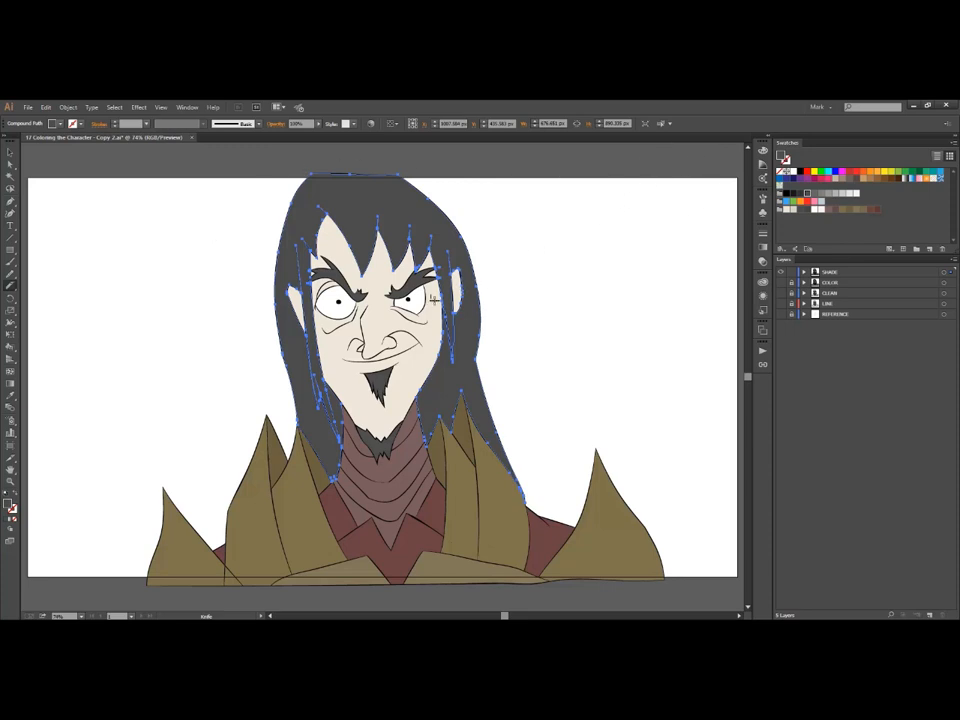
{"action": "left_click_drag", "start_coordinate": [422, 268], "coordinate": [426, 270]}
{"action": "mouse_move", "coordinate": [398, 213]}
{"action": "left_mouse_down"}
{"action": "mouse_move", "coordinate": [399, 273]}
{"action": "mouse_move", "coordinate": [411, 261]}
{"action": "left_mouse_up"}
{"action": "left_click_drag", "start_coordinate": [355, 195], "coordinate": [362, 275]}
{"action": "left_click_drag", "start_coordinate": [377, 216], "coordinate": [381, 245]}
{"action": "scroll", "coordinate": [342, 405], "scroll_direction": "up", "scroll_amount": 7}
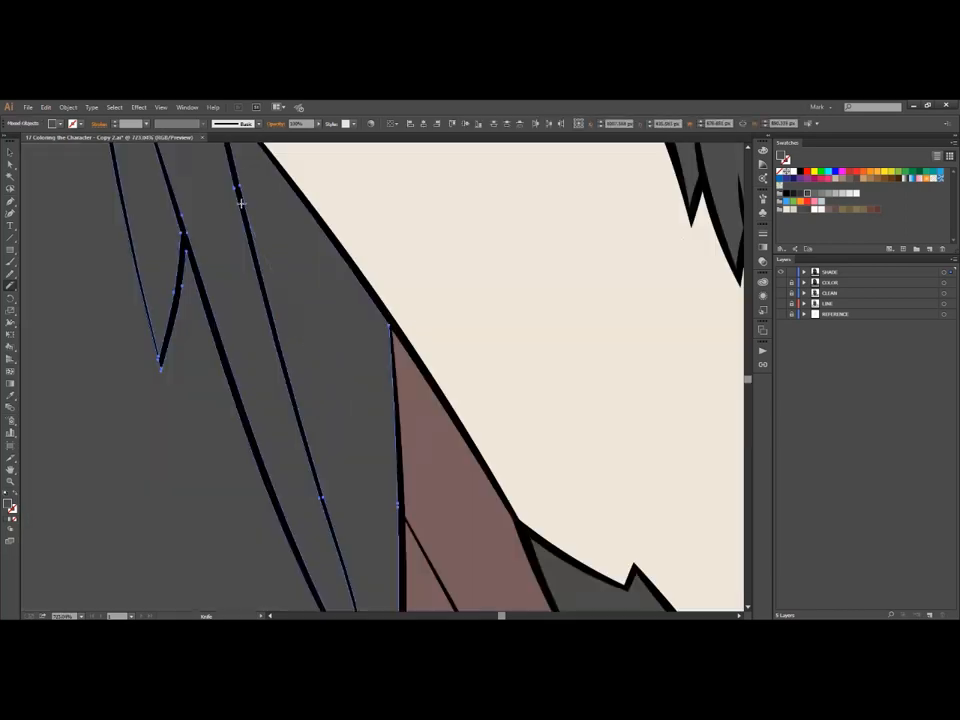
- Cut further shadow shapes along the crown and the side strands of the hair with the Knife tool
{"action": "key", "text": "ctrl+minus"}
{"action": "key", "text": "ctrl+minus"}
{"action": "key", "text": "ctrl+minus"}
{"action": "key", "text": "ctrl+minus"}
{"action": "key", "text": "ctrl+minus"}
{"action": "key", "text": "ctrl+minus"}
{"action": "key", "text": "k"}
{"action": "key", "text": "ctrl+alt+x"}
{"action": "left_click", "coordinate": [535, 238], "text": "ctrl"}
{"action": "key", "text": "ctrl+0"}
{"action": "key", "text": "ctrl+z"}
{"action": "left_click", "coordinate": [10, 285]}
{"action": "mouse_move", "coordinate": [382, 171]}
{"action": "left_mouse_down"}
{"action": "mouse_move", "coordinate": [411, 199]}
{"action": "mouse_move", "coordinate": [428, 263]}
{"action": "left_mouse_up"}
{"action": "key", "text": "ctrl+plus"}
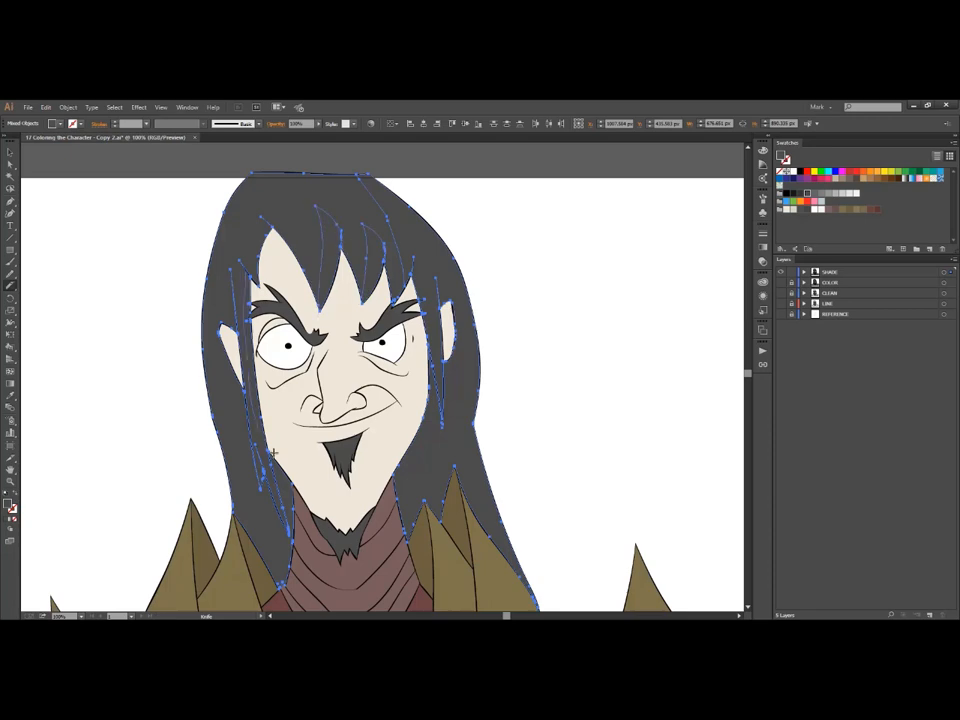
- Cut the long hair beside the face and behind the neck into light and shadow pieces
{"action": "left_click", "coordinate": [272, 454], "text": "ctrl"}
{"action": "key", "text": "ctrl+plus"}
{"action": "key", "text": "ctrl+minus"}
{"action": "left_click", "coordinate": [510, 225], "text": "ctrl"}
{"action": "left_click_drag", "start_coordinate": [415, 270], "coordinate": [536, 454]}
{"action": "left_click", "coordinate": [287, 177], "text": "ctrl"}
{"action": "left_click_drag", "start_coordinate": [287, 177], "coordinate": [322, 163]}
{"action": "mouse_move", "coordinate": [322, 163]}
{"action": "left_mouse_down"}
{"action": "mouse_move", "coordinate": [366, 289]}
{"action": "mouse_move", "coordinate": [382, 486]}
{"action": "left_mouse_up"}
{"action": "left_click_drag", "start_coordinate": [382, 486], "coordinate": [382, 426]}
{"action": "mouse_move", "coordinate": [426, 321]}
{"action": "left_mouse_down"}
{"action": "mouse_move", "coordinate": [458, 587]}
{"action": "mouse_move", "coordinate": [440, 486]}
{"action": "left_mouse_up"}
{"action": "left_click_drag", "start_coordinate": [440, 486], "coordinate": [378, 408]}
- Fill the cut shadow pieces of the hair with a darker gray using Live Paint
{"action": "key", "text": "k"}
{"action": "left_click", "coordinate": [377, 433], "text": "ctrl"}
{"action": "key", "text": "Delete"}
{"action": "key", "text": "shift+k"}
{"action": "left_click", "coordinate": [374, 365], "text": "ctrl"}
{"action": "left_click", "coordinate": [330, 420], "text": "ctrl"}
- Cut shadow shapes into the face along its center and under the bangs, and into the ears
{"action": "key", "text": "ctrl+="}
{"action": "mouse_move", "coordinate": [363, 227]}
{"action": "left_mouse_down"}
{"action": "mouse_move", "coordinate": [373, 285]}
{"action": "mouse_move", "coordinate": [362, 429]}
{"action": "mouse_move", "coordinate": [376, 586]}
{"action": "left_mouse_up"}
{"action": "mouse_move", "coordinate": [393, 307]}
{"action": "left_mouse_down"}
{"action": "mouse_move", "coordinate": [408, 384]}
{"action": "mouse_move", "coordinate": [447, 334]}
{"action": "left_mouse_up"}
{"action": "mouse_move", "coordinate": [376, 172]}
{"action": "left_mouse_down"}
{"action": "mouse_move", "coordinate": [386, 240]}
{"action": "mouse_move", "coordinate": [403, 262]}
{"action": "left_mouse_up"}
{"action": "left_click_drag", "start_coordinate": [436, 220], "coordinate": [432, 258]}
{"action": "left_click_drag", "start_coordinate": [452, 219], "coordinate": [503, 297]}
{"action": "left_click", "coordinate": [498, 288], "text": "ctrl"}
{"action": "left_click", "coordinate": [215, 325], "text": "ctrl+shift"}
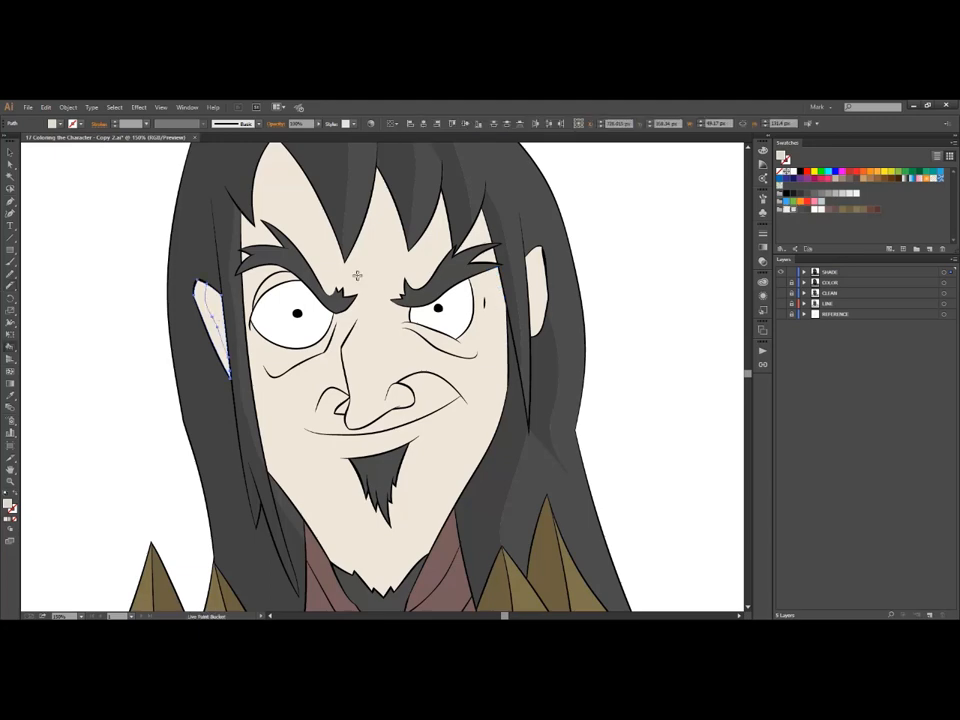
- Fill the shadow pieces of the face and ears with the darker skin tone
{"action": "left_click", "coordinate": [300, 380], "text": "ctrl+shift"}
{"action": "key", "text": "Delete"}
{"action": "left_click", "coordinate": [425, 345], "text": "ctrl"}
{"action": "left_click", "coordinate": [450, 225], "text": "ctrl+shift"}
{"action": "key", "text": "Delete"}
- Cut shadow shapes into the eyebrows, goatee and chin beard, and fill them with darker gray
{"action": "left_click", "coordinate": [538, 274], "text": "ctrl"}
{"action": "left_click", "coordinate": [291, 248], "text": "ctrl"}
{"action": "left_click", "coordinate": [450, 268], "text": "ctrl"}
{"action": "left_click", "coordinate": [372, 480], "text": "ctrl"}
{"action": "scroll", "coordinate": [424, 426], "scroll_direction": "down", "scroll_amount": 2}
{"action": "left_click", "coordinate": [389, 588], "text": "ctrl"}
{"action": "key", "text": "k"}
{"action": "left_click", "coordinate": [355, 555]}
{"action": "left_click", "coordinate": [656, 377], "text": "ctrl"}
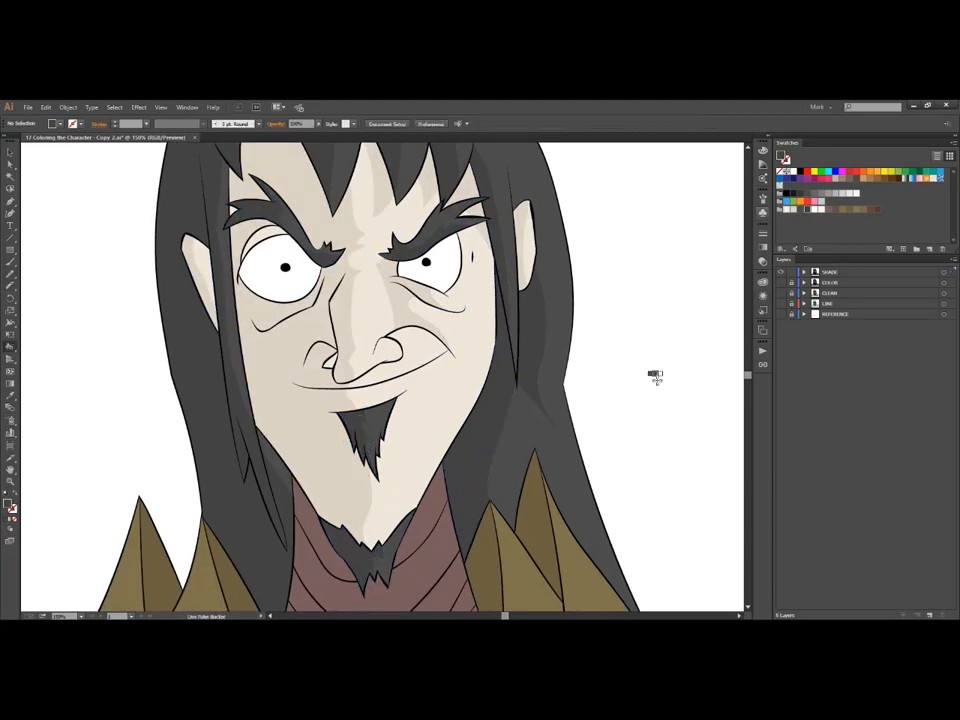
- Cut the shadow cast across the neck scarf and fill it with darker mauve
{"action": "key", "text": "ctrl+minus"}
{"action": "left_click", "coordinate": [345, 450], "text": "ctrl"}
{"action": "left_click_drag", "start_coordinate": [350, 440], "coordinate": [358, 562]}
{"action": "left_click", "coordinate": [368, 437], "text": "ctrl"}
{"action": "key", "text": "k"}
{"action": "left_click", "coordinate": [368, 437]}
{"action": "key", "text": "ctrl+shift+a"}
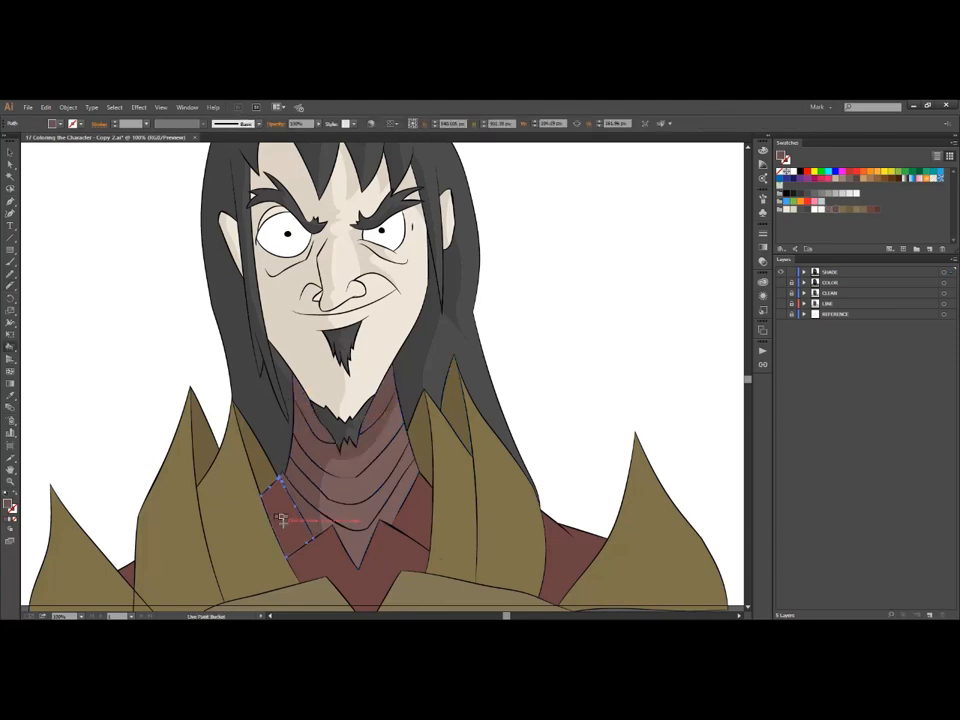
- Cut shadow shapes into the shirt, its collar and the exposed shoulders, and fill them with darker red
{"action": "key", "text": "shift+k"}
{"action": "left_click", "coordinate": [290, 528], "text": "ctrl"}
{"action": "left_click", "coordinate": [398, 530], "text": "ctrl+shift"}
{"action": "scroll", "coordinate": [424, 408], "scroll_direction": "down", "scroll_amount": 2}
{"action": "left_click_drag", "start_coordinate": [424, 408], "coordinate": [422, 470]}
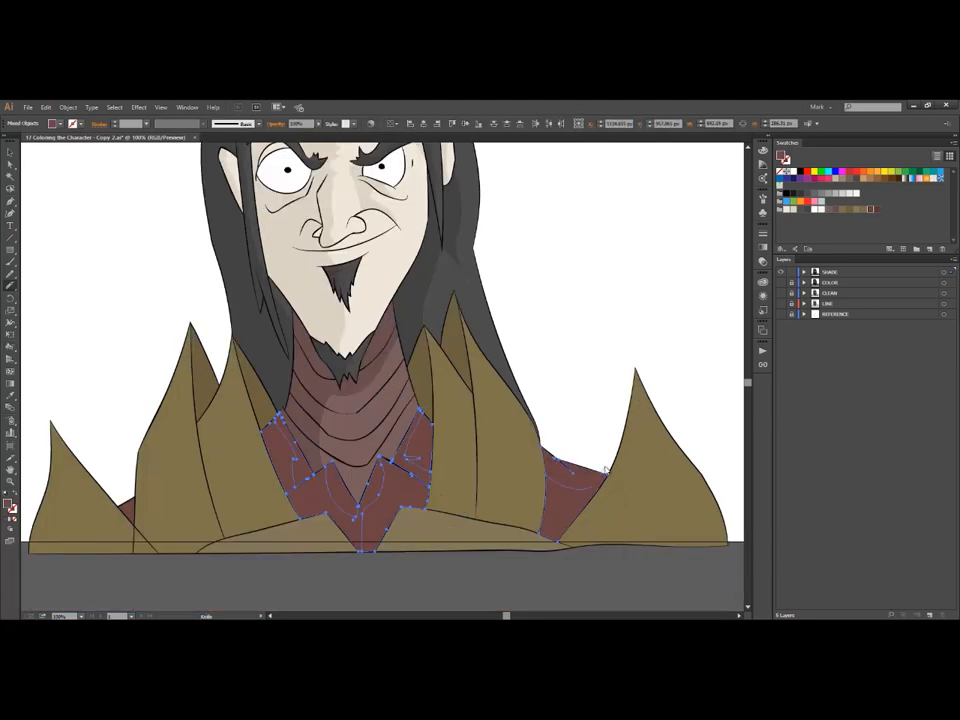
{"action": "key", "text": "k"}
{"action": "left_click", "coordinate": [287, 463], "text": "ctrl"}
{"action": "left_click", "coordinate": [287, 463]}
{"action": "left_click", "coordinate": [122, 431], "text": "ctrl"}
- Cut curved shadow bands into the armor spikes on the character's right shoulder with the Knife tool
{"action": "key", "text": "shift+k"}
{"action": "left_click", "coordinate": [75, 500], "text": "ctrl"}
{"action": "left_click_drag", "start_coordinate": [64, 450], "coordinate": [91, 560]}
{"action": "left_click", "coordinate": [160, 521], "text": "ctrl"}
{"action": "left_click", "coordinate": [216, 461], "text": "ctrl+shift"}
{"action": "left_click", "coordinate": [160, 486], "text": "ctrl"}
{"action": "left_click_drag", "start_coordinate": [131, 464], "coordinate": [212, 432]}
{"action": "left_click", "coordinate": [232, 440], "text": "ctrl"}
{"action": "left_click_drag", "start_coordinate": [202, 484], "coordinate": [274, 461]}
- Cut curved shadow bands into the armor spikes on the character's left shoulder with the Knife tool
{"action": "left_click", "coordinate": [188, 530], "text": "ctrl"}
{"action": "left_click", "coordinate": [246, 514], "text": "ctrl"}
{"action": "left_click", "coordinate": [452, 465], "text": "ctrl"}
{"action": "mouse_move", "coordinate": [426, 416]}
{"action": "left_mouse_down"}
{"action": "mouse_move", "coordinate": [487, 434]}
{"action": "mouse_move", "coordinate": [506, 484]}
{"action": "mouse_move", "coordinate": [680, 481]}
{"action": "left_mouse_up"}
{"action": "left_click", "coordinate": [506, 470], "text": "ctrl"}
{"action": "left_click", "coordinate": [636, 420], "text": "ctrl"}
{"action": "left_click_drag", "start_coordinate": [580, 520], "coordinate": [692, 559]}
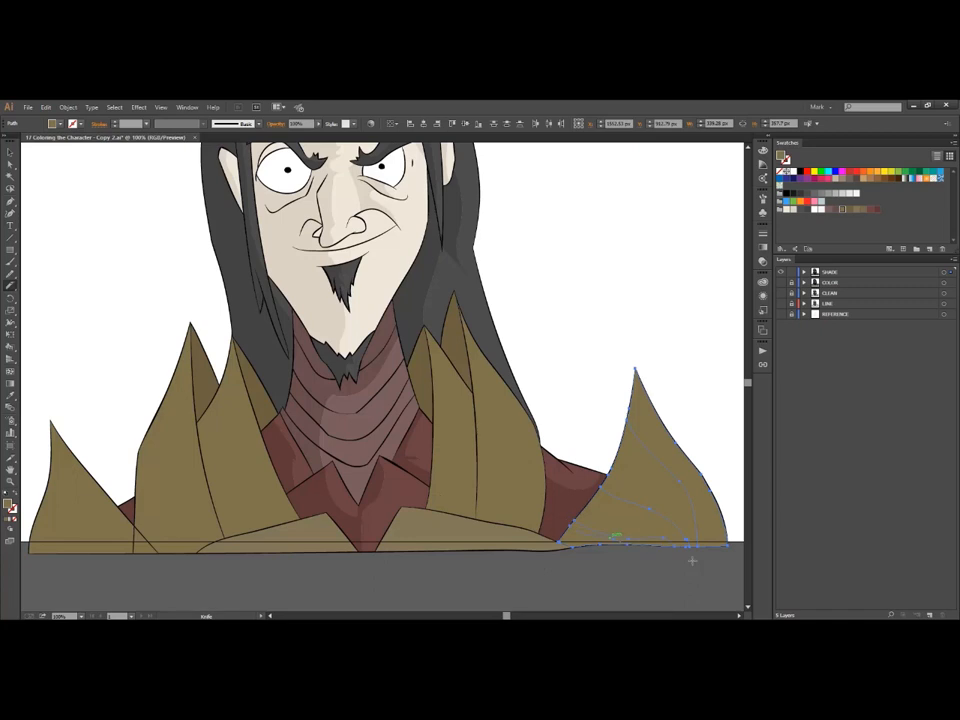
- Fill the shadow bands on all the shoulder armor spikes with darker olive-brown
{"action": "key", "text": "k"}
{"action": "key", "text": "Right"}
{"action": "left_click", "coordinate": [660, 480]}
{"action": "left_click", "coordinate": [510, 490]}
{"action": "left_click", "coordinate": [460, 463]}
{"action": "left_click", "coordinate": [250, 505]}
{"action": "left_click", "coordinate": [172, 524]}
{"action": "left_click", "coordinate": [70, 505]}
{"action": "left_click", "coordinate": [108, 535]}
{"action": "left_click", "coordinate": [114, 446], "text": "ctrl"}
{"action": "key", "text": "shift+e"}
{"action": "left_click", "coordinate": [310, 530], "text": "ctrl"}
{"action": "left_click", "coordinate": [430, 530], "text": "ctrl"}
{"action": "left_click_drag", "start_coordinate": [405, 506], "coordinate": [551, 506]}
{"action": "key", "text": "k"}
{"action": "key", "text": "ctrl+z"}
- Cut shadow shapes into both lower chest plates with the Knife tool
{"action": "left_click", "coordinate": [330, 535], "text": "ctrl"}
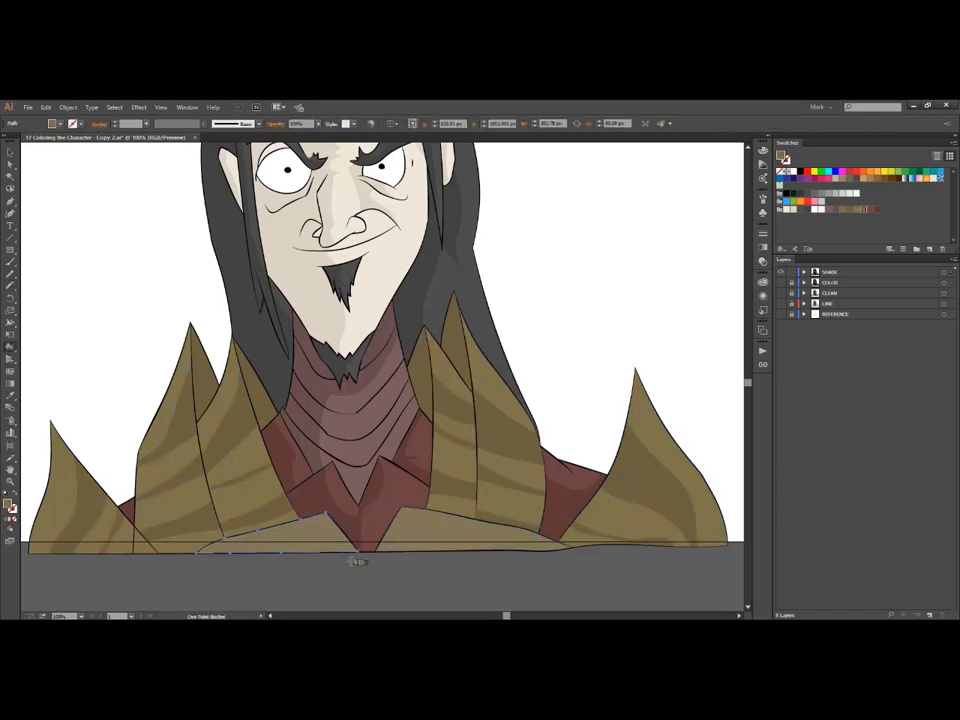
{"action": "key", "text": "shift+e"}
{"action": "left_click_drag", "start_coordinate": [270, 499], "coordinate": [392, 578]}
{"action": "mouse_move", "coordinate": [340, 225]}
{"action": "left_mouse_down"}
{"action": "mouse_move", "coordinate": [320, 363]}
{"action": "mouse_move", "coordinate": [450, 338]}
{"action": "left_mouse_up"}
{"action": "key", "text": "ctrl+minus"}
{"action": "key", "text": "ctrl+minus"}
{"action": "left_click", "coordinate": [274, 306], "text": "ctrl"}
{"action": "mouse_move", "coordinate": [621, 290]}
{"action": "left_mouse_down"}
{"action": "mouse_move", "coordinate": [274, 306]}
{"action": "mouse_move", "coordinate": [667, 444]}
{"action": "left_mouse_up"}
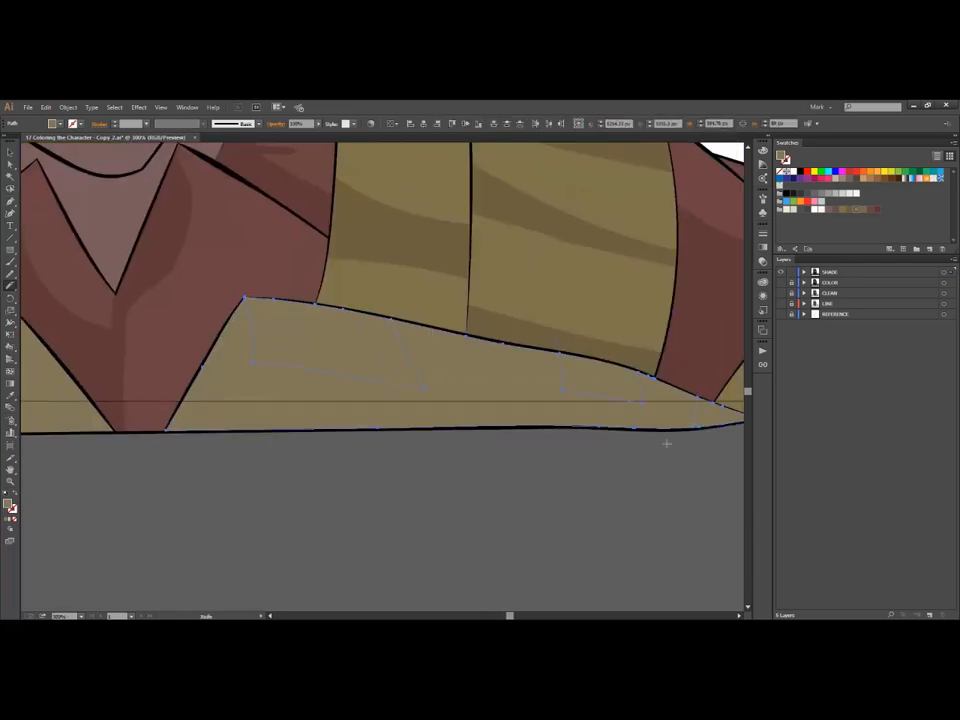
- Fill the shadow pieces of both lower chest plates with the darker shade of their olive-brown
{"action": "scroll", "coordinate": [524, 510], "scroll_direction": "down", "scroll_amount": 3}
{"action": "key", "text": "k"}
{"action": "key", "text": "Right"}
{"action": "left_click", "coordinate": [490, 470]}
{"action": "left_click", "coordinate": [330, 470]}
{"action": "left_click", "coordinate": [399, 510], "text": "ctrl"}
{"action": "key", "text": "ctrl+0"}
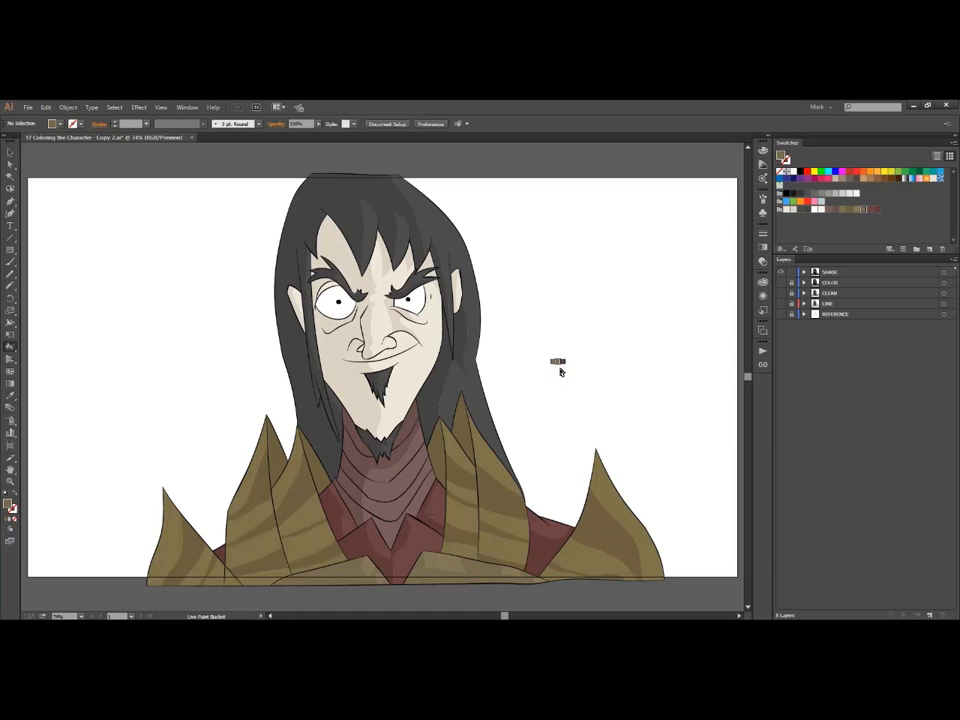
{"action": "key", "text": "ctrl+space"}
{"action": "left_click_drag", "start_coordinate": [568, 381], "coordinate": [419, 577]}
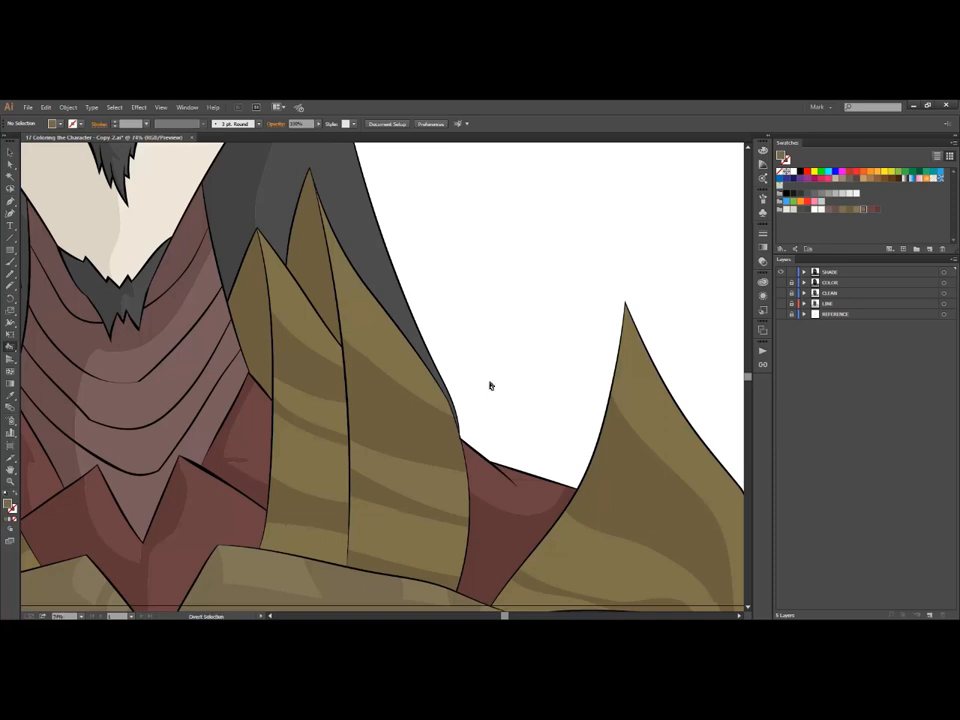
{"action": "key", "text": "ctrl+0"}
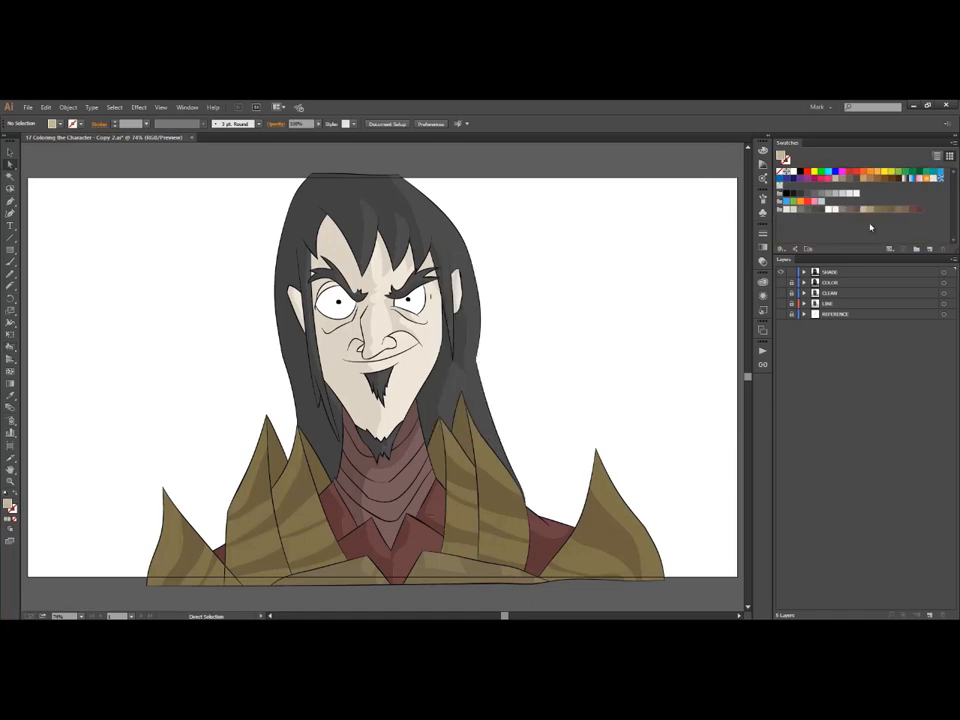
- Cut long highlight strands into the hair on both sides of the face with the Knife tool
{"action": "scroll", "coordinate": [139, 285], "scroll_direction": "up", "scroll_amount": 3}
{"action": "left_click", "coordinate": [257, 225]}
{"action": "left_click_drag", "start_coordinate": [285, 393], "coordinate": [317, 521]}
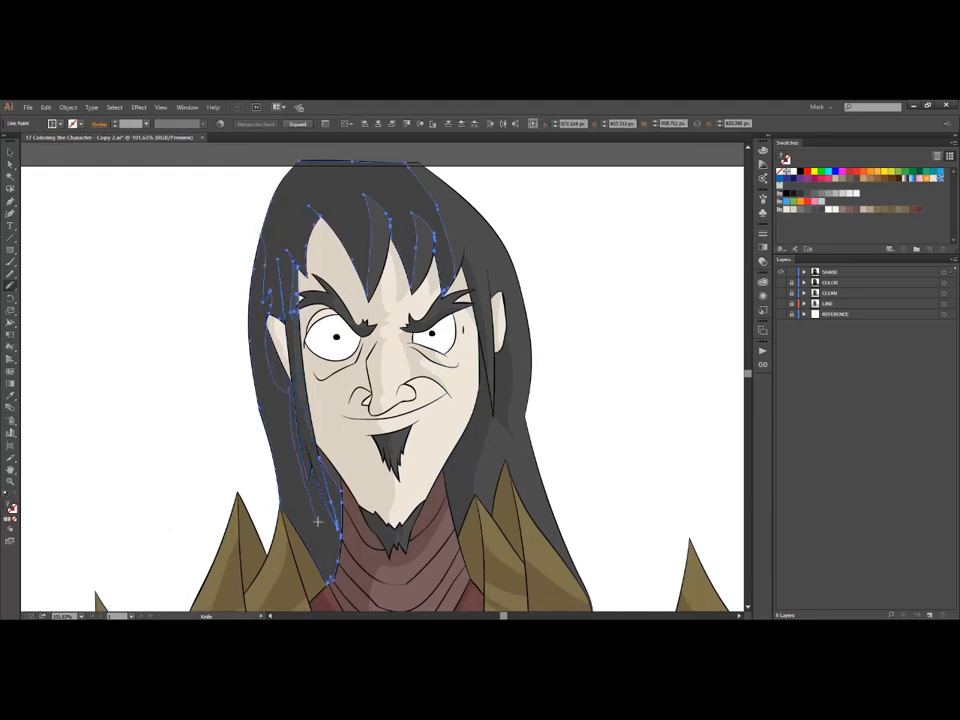
{"action": "left_click_drag", "start_coordinate": [291, 418], "coordinate": [306, 525]}
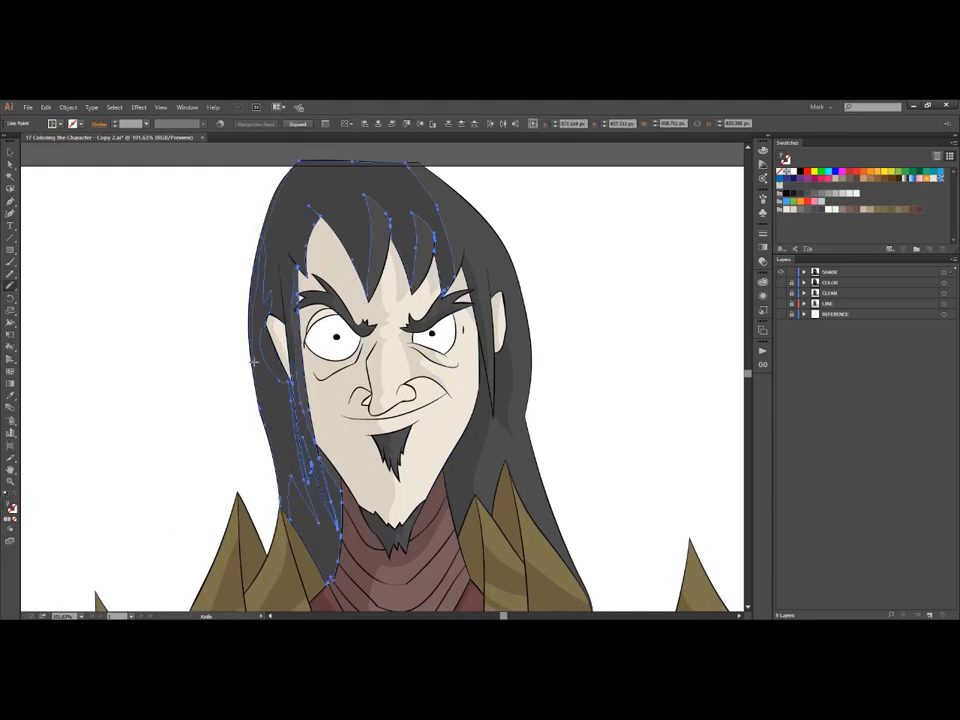
{"action": "left_click", "coordinate": [503, 251]}
{"action": "mouse_move", "coordinate": [504, 251]}
{"action": "left_mouse_down"}
{"action": "mouse_move", "coordinate": [529, 418]}
{"action": "mouse_move", "coordinate": [567, 555]}
{"action": "left_mouse_up"}
{"action": "left_click_drag", "start_coordinate": [497, 489], "coordinate": [537, 470]}
- Fill the cut hair strands on both sides of the face with a lighter grey
{"action": "key", "text": "k"}
{"action": "left_click", "coordinate": [520, 315]}
{"action": "left_click", "coordinate": [540, 480]}
{"action": "left_click", "coordinate": [498, 470]}
{"action": "left_click", "coordinate": [290, 430], "text": "ctrl"}
{"action": "left_click", "coordinate": [264, 242]}
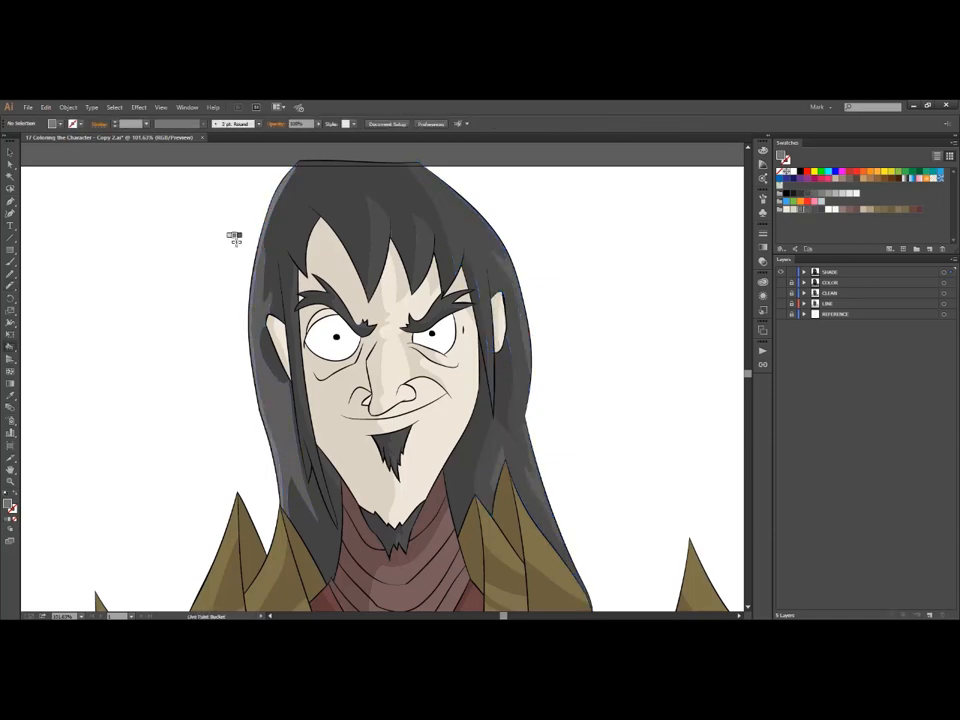
- Cut vertical highlight bands into the ribbed neck piece with the Knife tool
{"action": "key", "text": "ctrl+shift+a"}
{"action": "left_click_drag", "start_coordinate": [364, 566], "coordinate": [322, 375]}
{"action": "scroll", "coordinate": [322, 375], "scroll_direction": "up", "scroll_amount": 3}
{"action": "left_click", "coordinate": [306, 441], "text": "ctrl"}
{"action": "left_click_drag", "start_coordinate": [303, 250], "coordinate": [290, 448]}
{"action": "left_click_drag", "start_coordinate": [322, 281], "coordinate": [297, 498]}
{"action": "left_click_drag", "start_coordinate": [390, 325], "coordinate": [425, 570]}
{"action": "left_click_drag", "start_coordinate": [434, 268], "coordinate": [500, 470]}
- Fill the vertical bands of the ribbed neck piece with a lighter mauve
{"action": "key", "text": "k"}
{"action": "left_click_drag", "start_coordinate": [473, 215], "coordinate": [515, 430]}
{"action": "key", "text": "ctrl+z"}
{"action": "key", "text": "ctrl+shift+a"}
{"action": "left_click", "coordinate": [473, 236]}
{"action": "key", "text": "ctrl+z"}
{"action": "left_click_drag", "start_coordinate": [454, 349], "coordinate": [490, 485]}
{"action": "left_click_drag", "start_coordinate": [402, 485], "coordinate": [408, 565]}
{"action": "mouse_move", "coordinate": [322, 470]}
{"action": "left_mouse_down"}
{"action": "mouse_move", "coordinate": [298, 262]}
{"action": "mouse_move", "coordinate": [266, 420]}
{"action": "left_mouse_up"}
{"action": "left_click", "coordinate": [704, 216], "text": "ctrl"}
- Cut highlight and deep-shadow bands into the armor spikes on the character's right shoulder with the Knife tool
{"action": "scroll", "coordinate": [704, 216], "scroll_direction": "down", "scroll_amount": 1}
{"action": "left_click_drag", "start_coordinate": [420, 380], "coordinate": [605, 317]}
{"action": "left_click", "coordinate": [10, 286]}
{"action": "left_click", "coordinate": [152, 435], "text": "ctrl"}
{"action": "left_click", "coordinate": [185, 432], "text": "ctrl"}
{"action": "left_click", "coordinate": [330, 325], "text": "ctrl"}
{"action": "left_click", "coordinate": [356, 325], "text": "ctrl"}
{"action": "left_click", "coordinate": [374, 378], "text": "ctrl"}
{"action": "left_click", "coordinate": [394, 456], "text": "ctrl"}
{"action": "left_click", "coordinate": [450, 347], "text": "ctrl"}
- Cut curved highlight and deep-shadow bands into the armor spikes on the character's left shoulder with the Knife tool
{"action": "left_click_drag", "start_coordinate": [690, 270], "coordinate": [316, 275]}
{"action": "left_click", "coordinate": [441, 275], "text": "ctrl"}
{"action": "left_click", "coordinate": [420, 400], "text": "ctrl"}
{"action": "left_click", "coordinate": [545, 430], "text": "ctrl"}
{"action": "left_click", "coordinate": [525, 318], "text": "ctrl"}
{"action": "left_click", "coordinate": [497, 404], "text": "ctrl"}
{"action": "left_click", "coordinate": [520, 310], "text": "ctrl"}
{"action": "left_click", "coordinate": [570, 330], "text": "ctrl"}
{"action": "mouse_move", "coordinate": [700, 400]}
{"action": "left_mouse_down"}
{"action": "mouse_move", "coordinate": [453, 316]}
{"action": "mouse_move", "coordinate": [535, 360]}
{"action": "mouse_move", "coordinate": [578, 467]}
{"action": "left_mouse_up"}
{"action": "left_click", "coordinate": [530, 350], "text": "ctrl"}
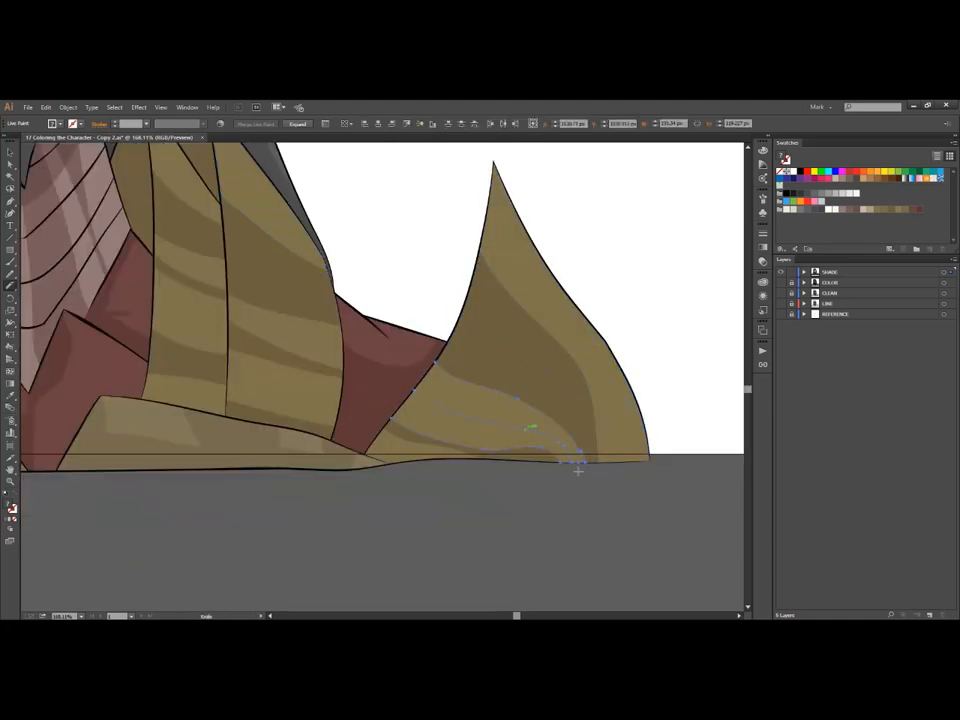
- Fill the outer left shoulder spike's highlight bands with light tan and its deep-shadow band with dark brown
{"action": "key", "text": "k"}
{"action": "key", "text": "ctrl+minus"}
{"action": "left_click", "coordinate": [866, 209]}
{"action": "double_click", "coordinate": [782, 157]}
{"action": "key", "text": "Escape"}
{"action": "left_click", "coordinate": [501, 458]}
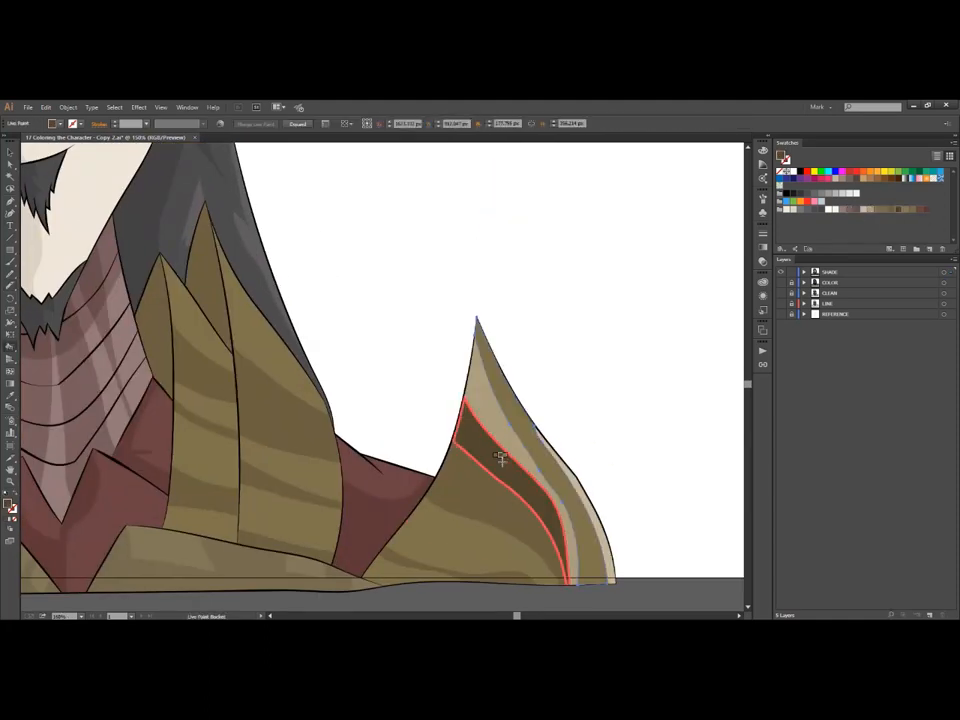
{"action": "left_click", "coordinate": [450, 550]}
{"action": "left_click_drag", "start_coordinate": [559, 453], "coordinate": [656, 461]}
- Fill the deep-shadow bands on the inner left shoulder spikes with dark brown and their highlight bands with light tan
{"action": "left_click", "coordinate": [385, 350]}
{"action": "left_click", "coordinate": [375, 369]}
{"action": "left_click", "coordinate": [373, 400]}
{"action": "left_click", "coordinate": [364, 540]}
{"action": "left_click", "coordinate": [300, 475]}
{"action": "left_click", "coordinate": [300, 363]}
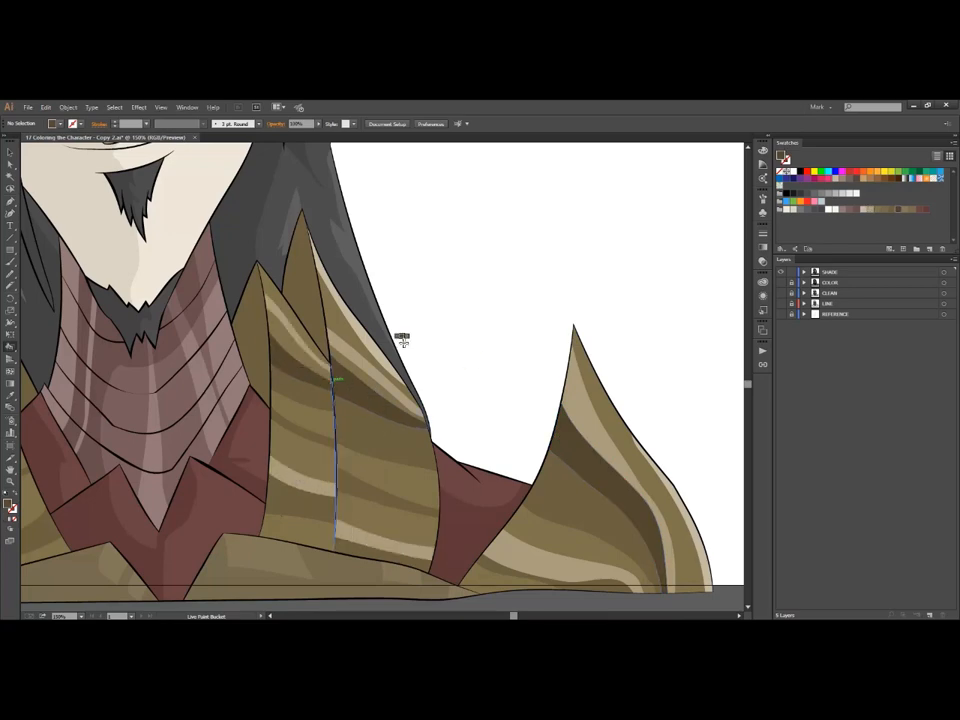
- Fill the highlight and deep-shadow bands on the right shoulder's armor spikes, and fit the whole artboard in view
{"action": "left_click_drag", "start_coordinate": [401, 341], "coordinate": [616, 330]}
{"action": "left_click", "coordinate": [165, 343]}
{"action": "left_click", "coordinate": [170, 375]}
{"action": "left_click", "coordinate": [216, 456]}
{"action": "left_click", "coordinate": [100, 530]}
{"action": "left_click_drag", "start_coordinate": [100, 530], "coordinate": [378, 461]}
{"action": "key", "text": "ctrl+0"}
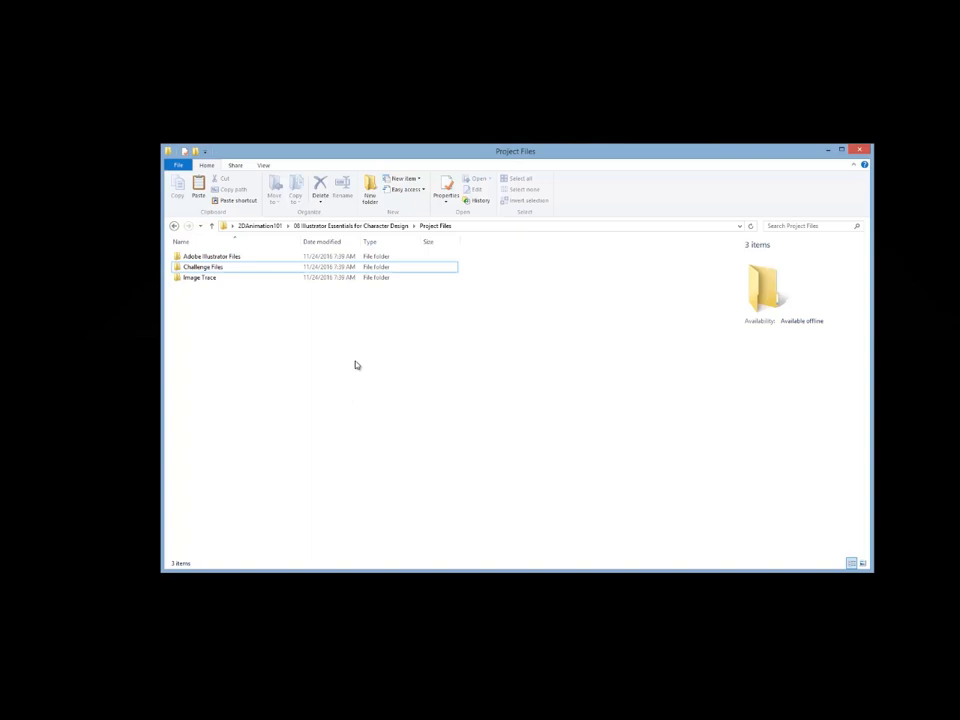
- Switch to File Explorer, open the Challenge Files folder with larger sketch thumbnails, and bring up the Notepad note
{"action": "left_click", "coordinate": [205, 267]}
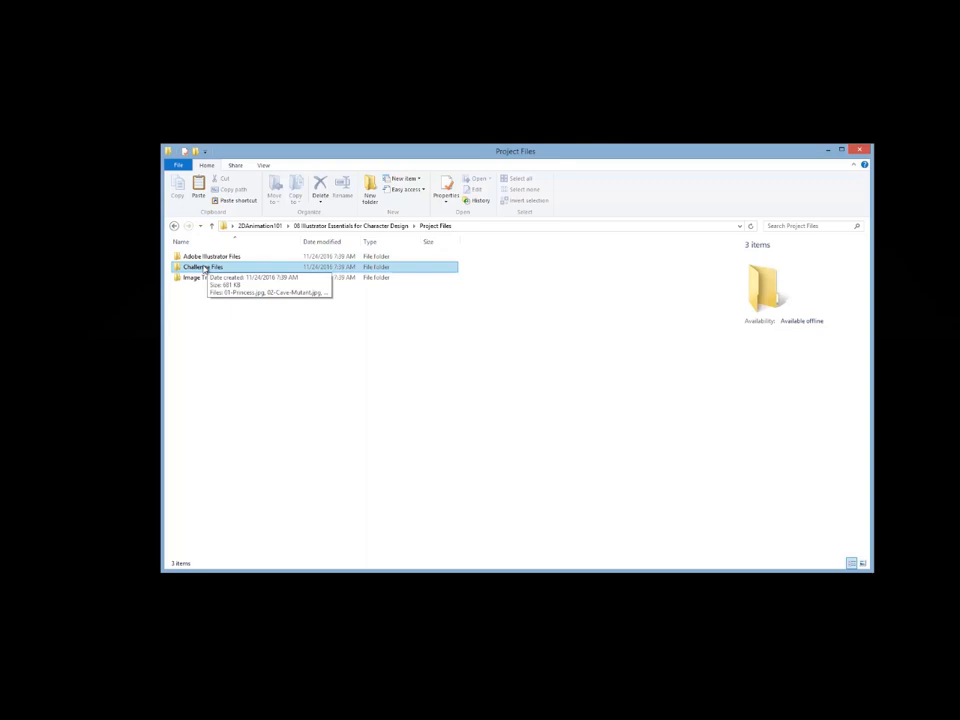
{"action": "double_click", "coordinate": [205, 268]}
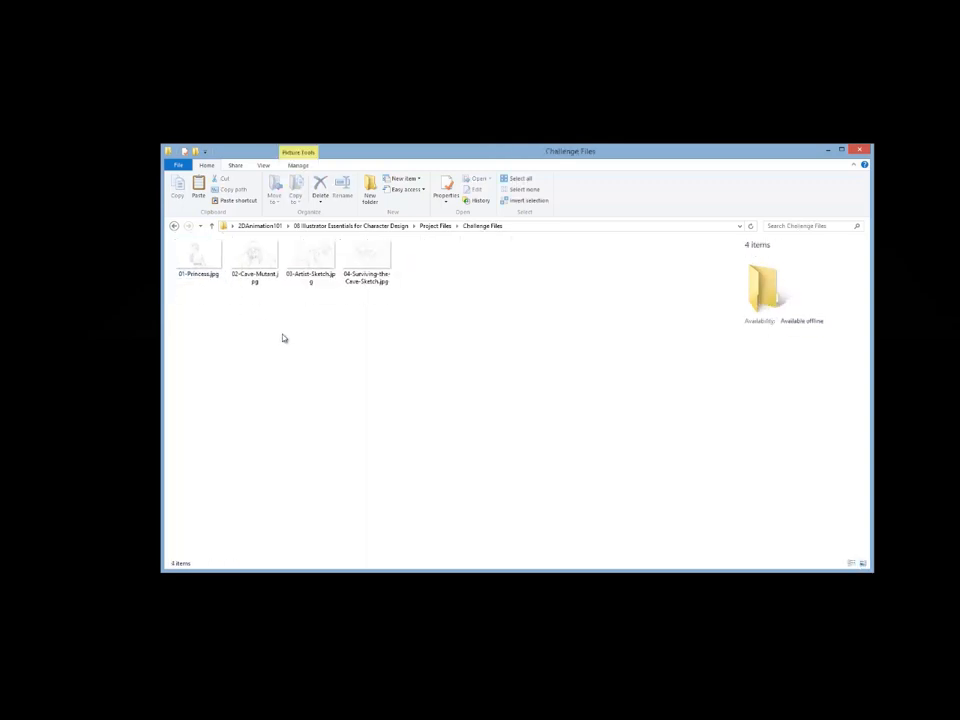
{"action": "scroll", "coordinate": [283, 335], "scroll_direction": "up", "scroll_amount": 3}
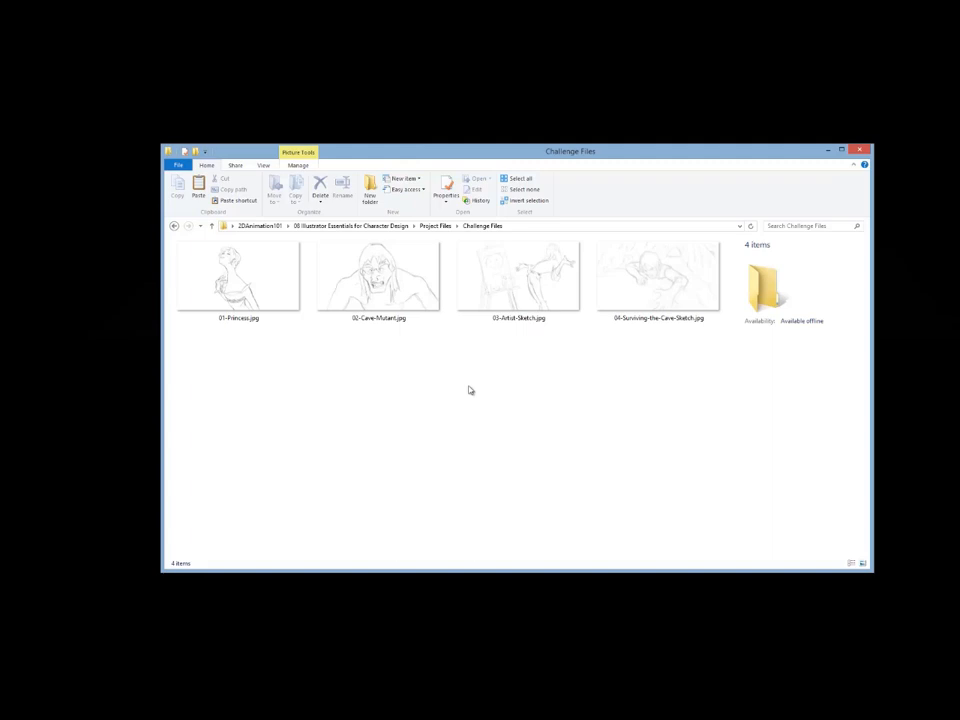
{"action": "key", "text": "alt+Tab"}
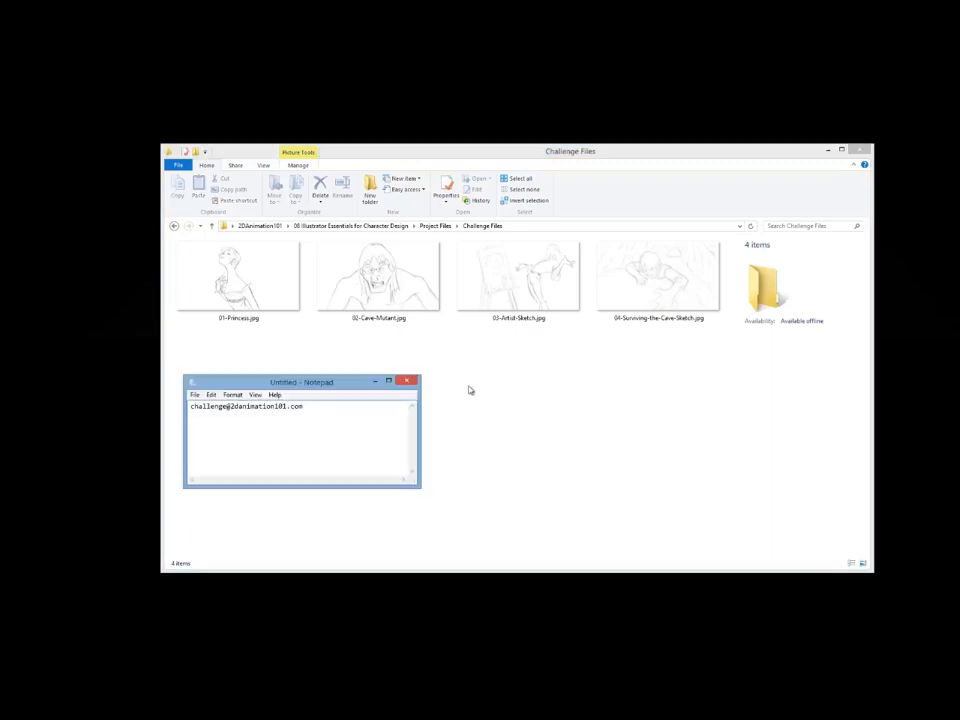